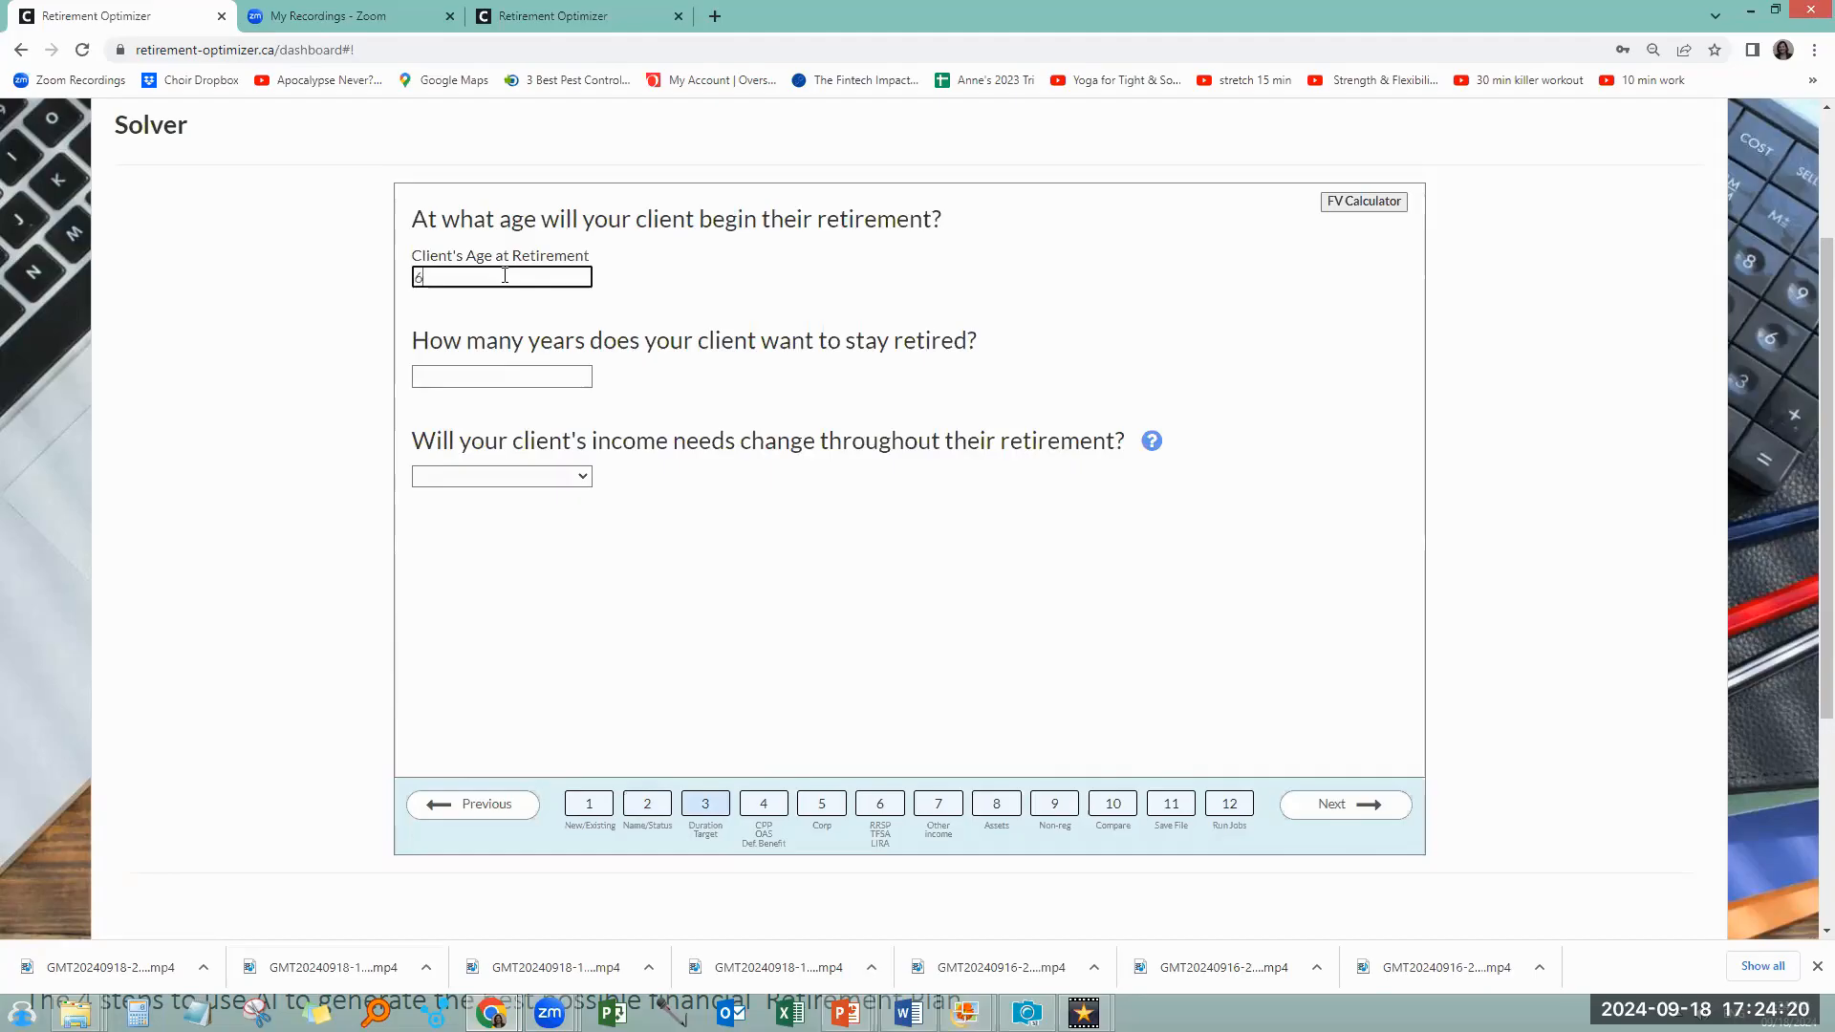
Set the retirement length to 35 years and indicate that the client's income needs will change throughout retirement
{"action": "left_click", "coordinate": [495, 372]}
{"action": "type", "text": "35"}
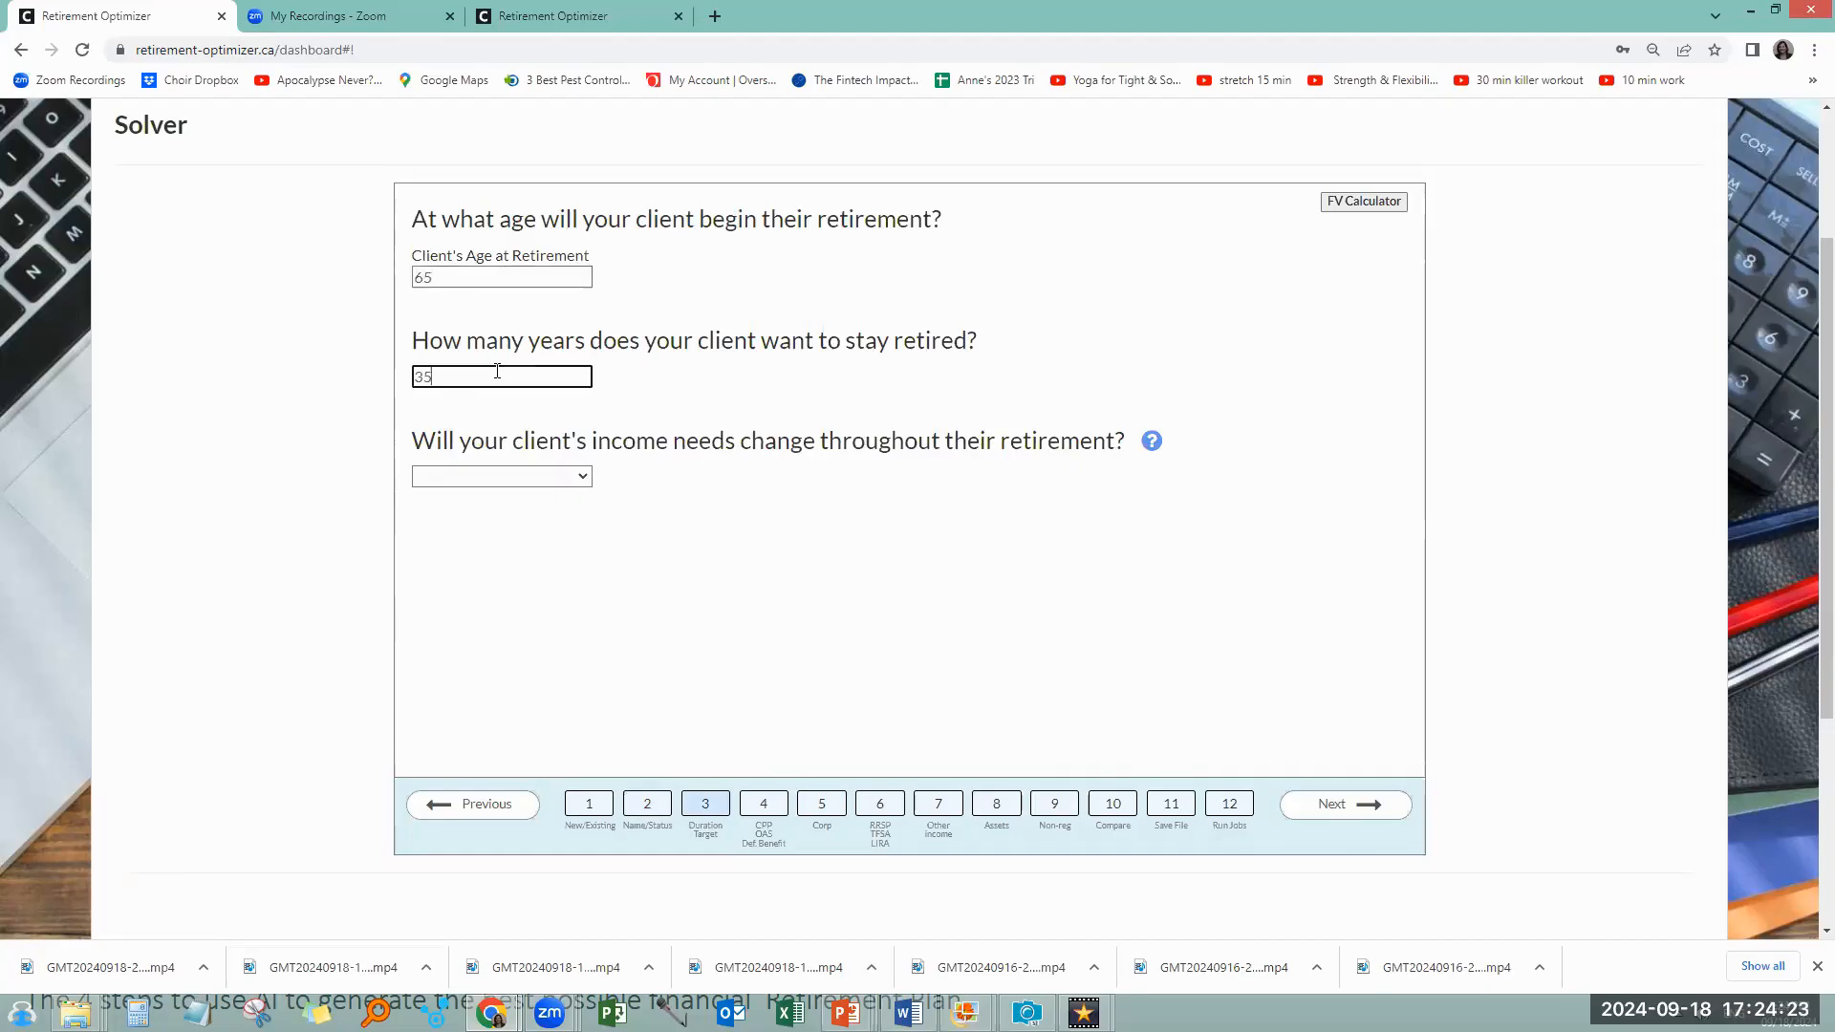
{"action": "left_click", "coordinate": [533, 476]}
{"action": "left_click", "coordinate": [535, 504]}
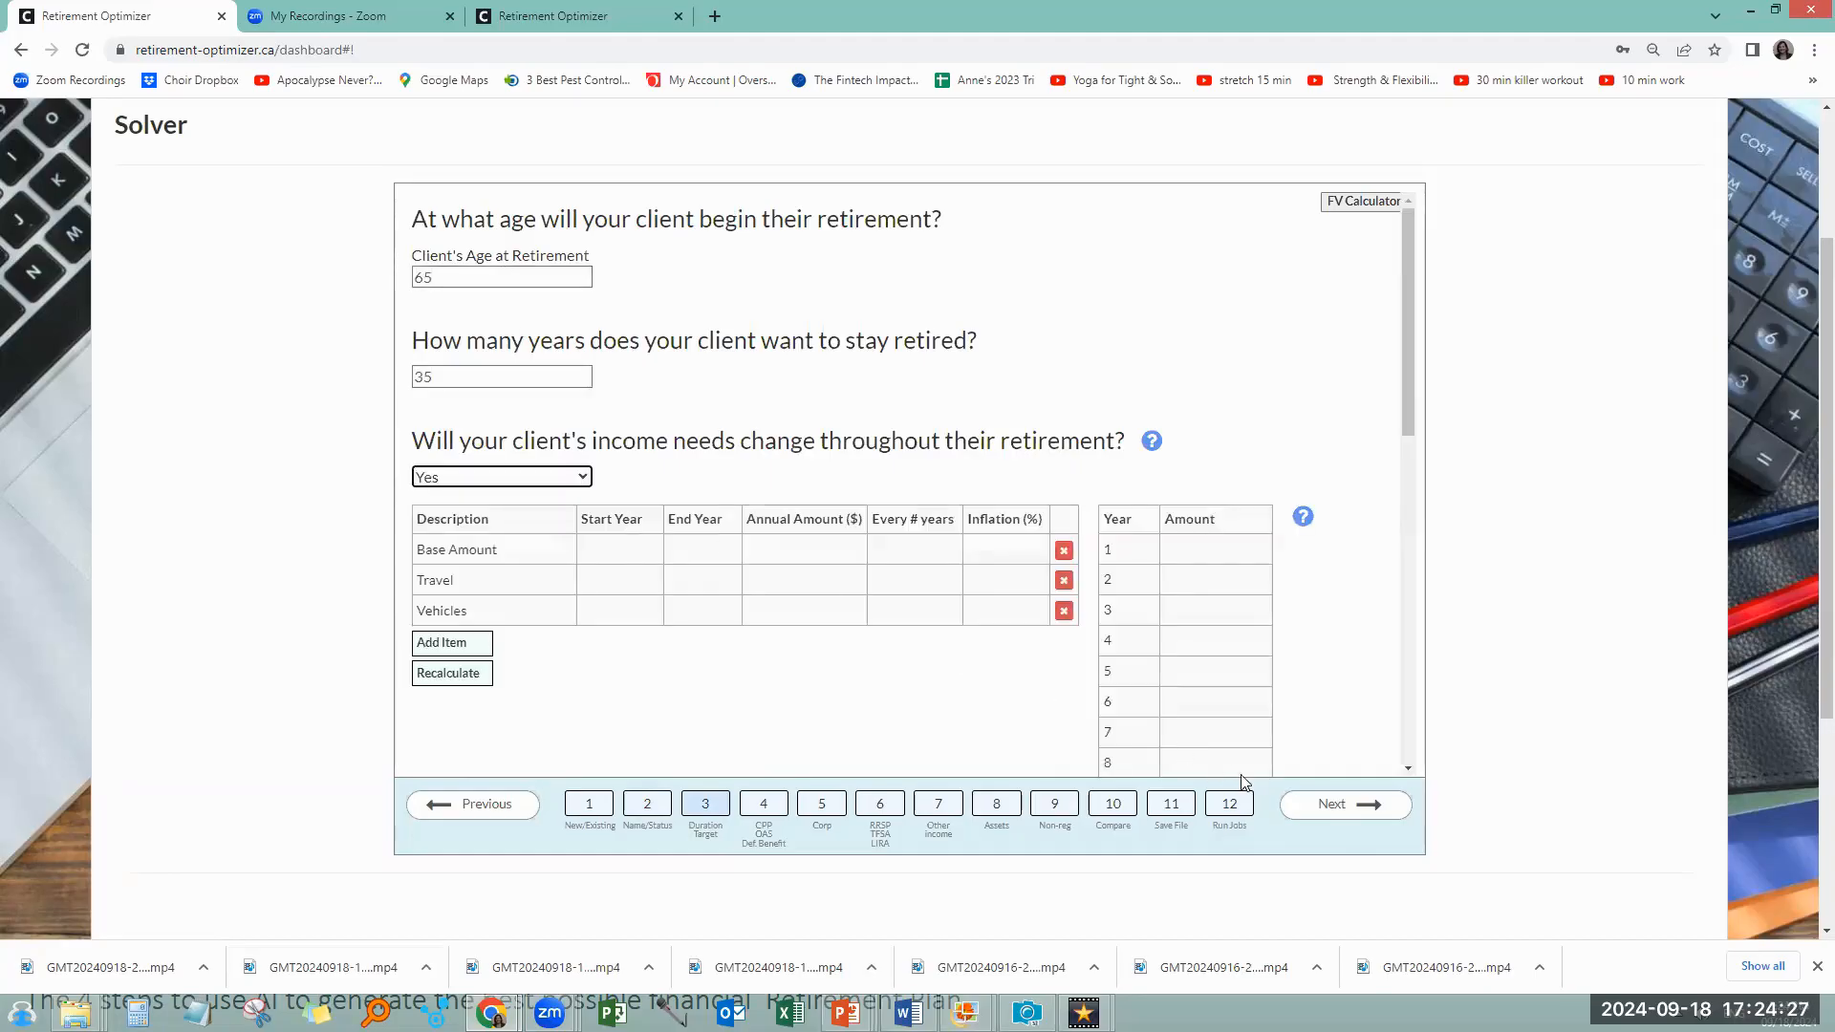
Fill in the Base Amount need as $80,000 every year from year 1 to 35 with 3.5% inflation
{"action": "left_click", "coordinate": [612, 549]}
{"action": "type", "text": "1"}
{"action": "left_click", "coordinate": [690, 555]}
{"action": "type", "text": "35"}
{"action": "left_click", "coordinate": [782, 551]}
{"action": "type", "text": "80,000"}
{"action": "left_click", "coordinate": [923, 546]}
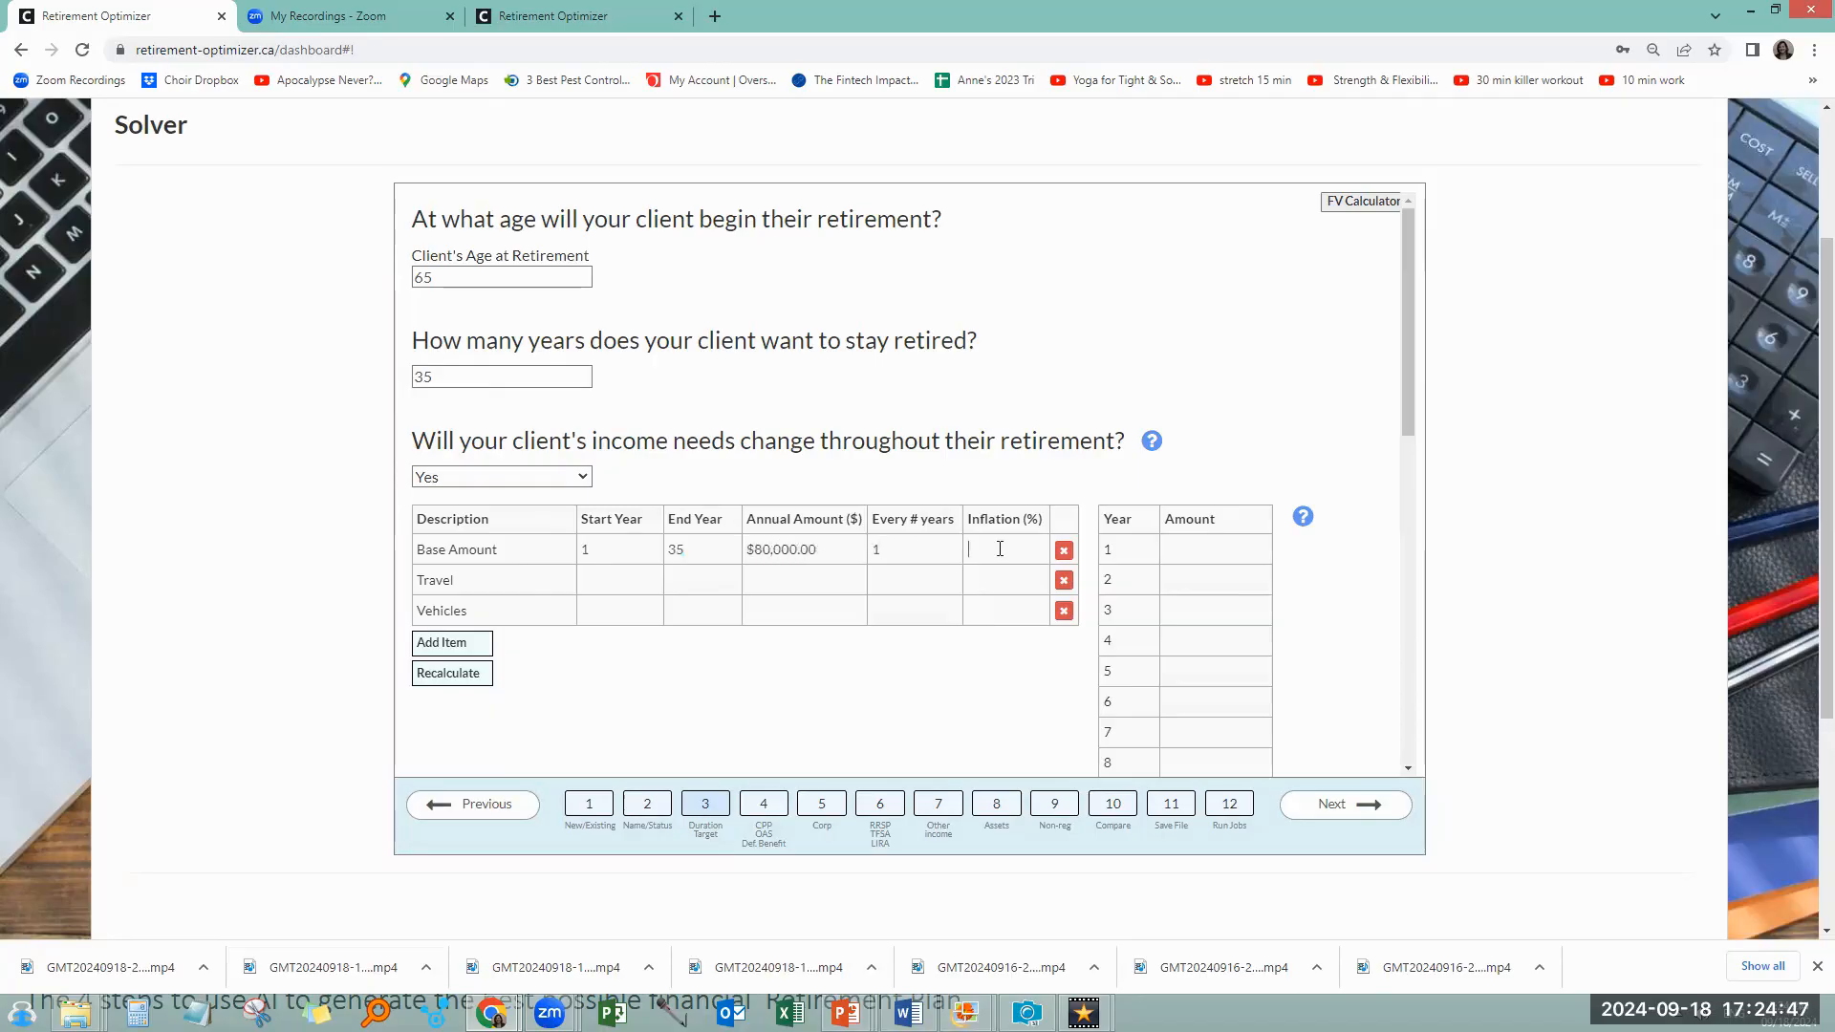
Fill in the Travel need as $12,000 every 2 years from year 1 to 10 with 3.5% inflation
{"action": "left_click", "coordinate": [623, 579]}
{"action": "type", "text": "1"}
{"action": "left_click", "coordinate": [687, 583]}
{"action": "type", "text": "10"}
{"action": "left_click", "coordinate": [888, 580]}
{"action": "type", "text": "2"}
{"action": "left_click", "coordinate": [780, 585]}
{"action": "type", "text": "12,000"}
Fill in the Vehicles need as $50,000 every 6 years from year 5 to 25 with 4% inflation
{"action": "left_click", "coordinate": [623, 613]}
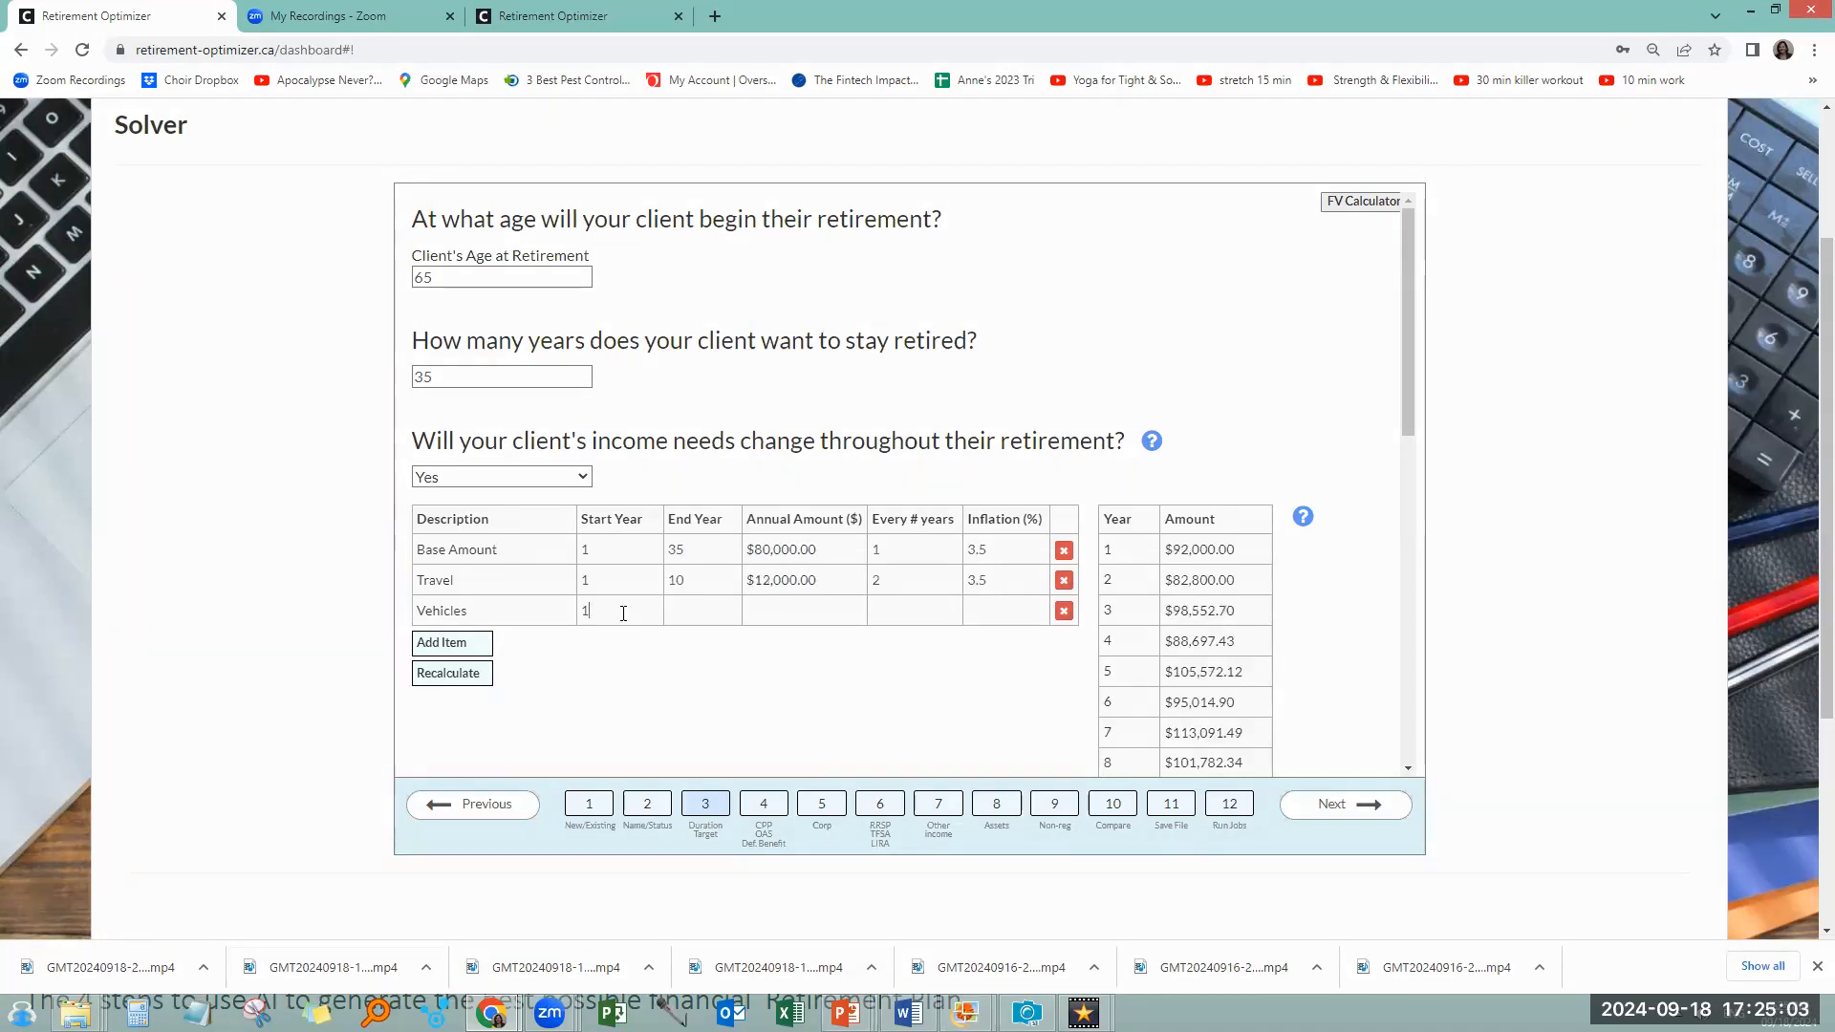
{"action": "type", "text": "5"}
{"action": "left_click", "coordinate": [830, 608]}
{"action": "type", "text": "500"}
{"action": "left_click", "coordinate": [913, 610]}
{"action": "left_click", "coordinate": [996, 610]}
{"action": "type", "text": "4"}
Add a Wedding need of $40,000 starting in year 5, with a frequency of 1 year and 4% inflation
{"action": "left_click", "coordinate": [468, 648]}
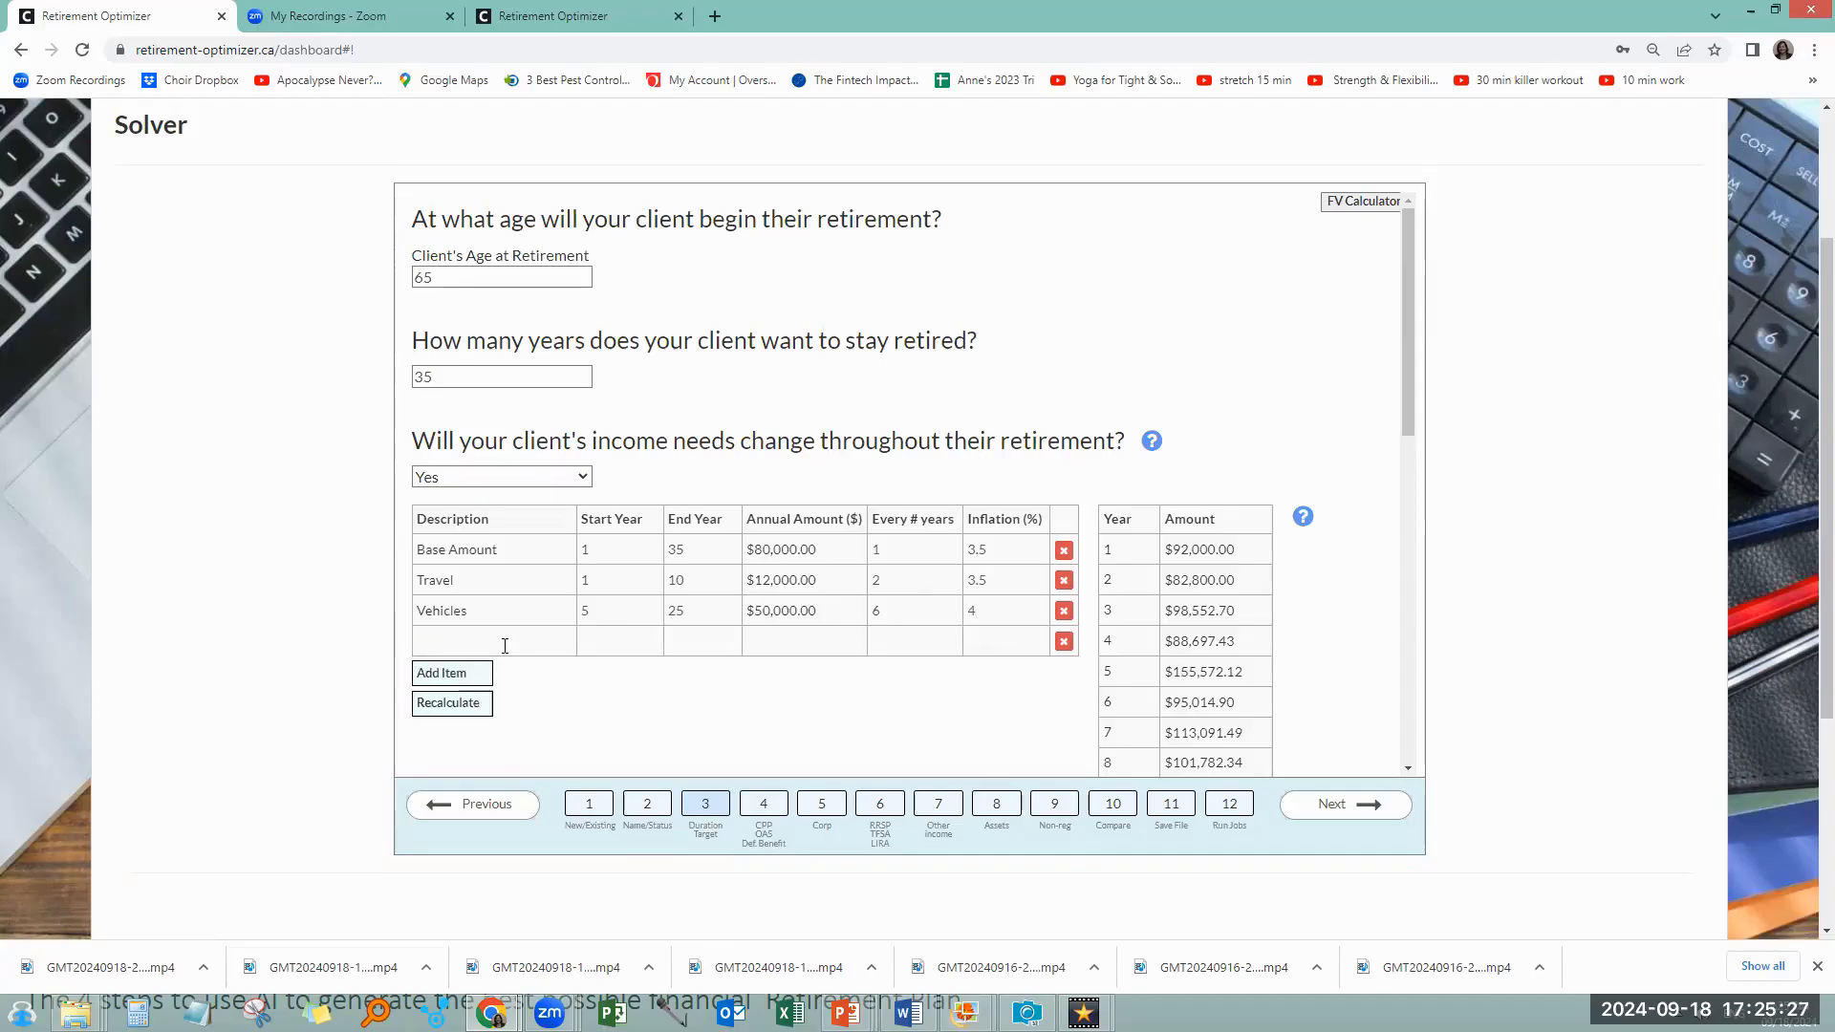
{"action": "type", "text": "Wedding"}
{"action": "left_click", "coordinate": [619, 642]}
{"action": "type", "text": "5"}
{"action": "left_click", "coordinate": [799, 648]}
{"action": "type", "text": "40000"}
{"action": "left_click", "coordinate": [909, 641]}
{"action": "type", "text": "1"}
{"action": "left_click", "coordinate": [987, 640]}
{"action": "type", "text": "4"}
Continue to the government benefits questions and mark the client eligible for CPP with $8,000 annually at 65
{"action": "left_click", "coordinate": [1328, 808]}
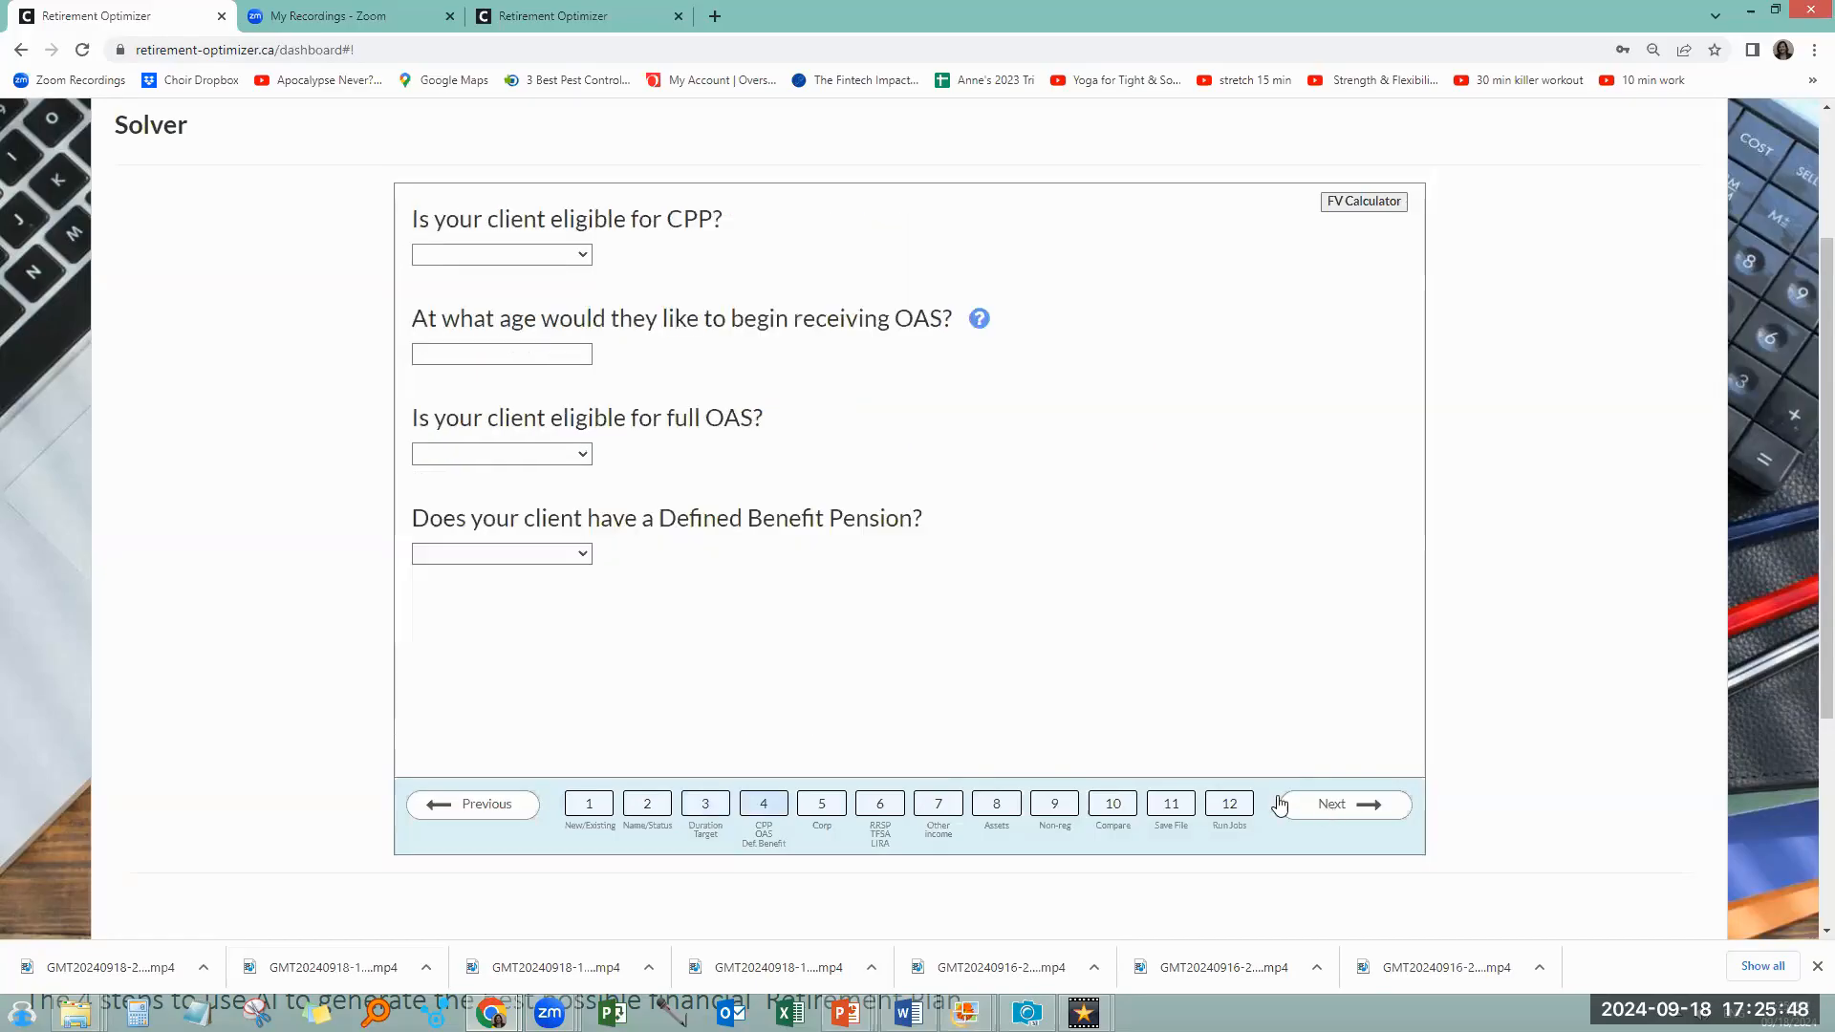
{"action": "left_click", "coordinate": [512, 254]}
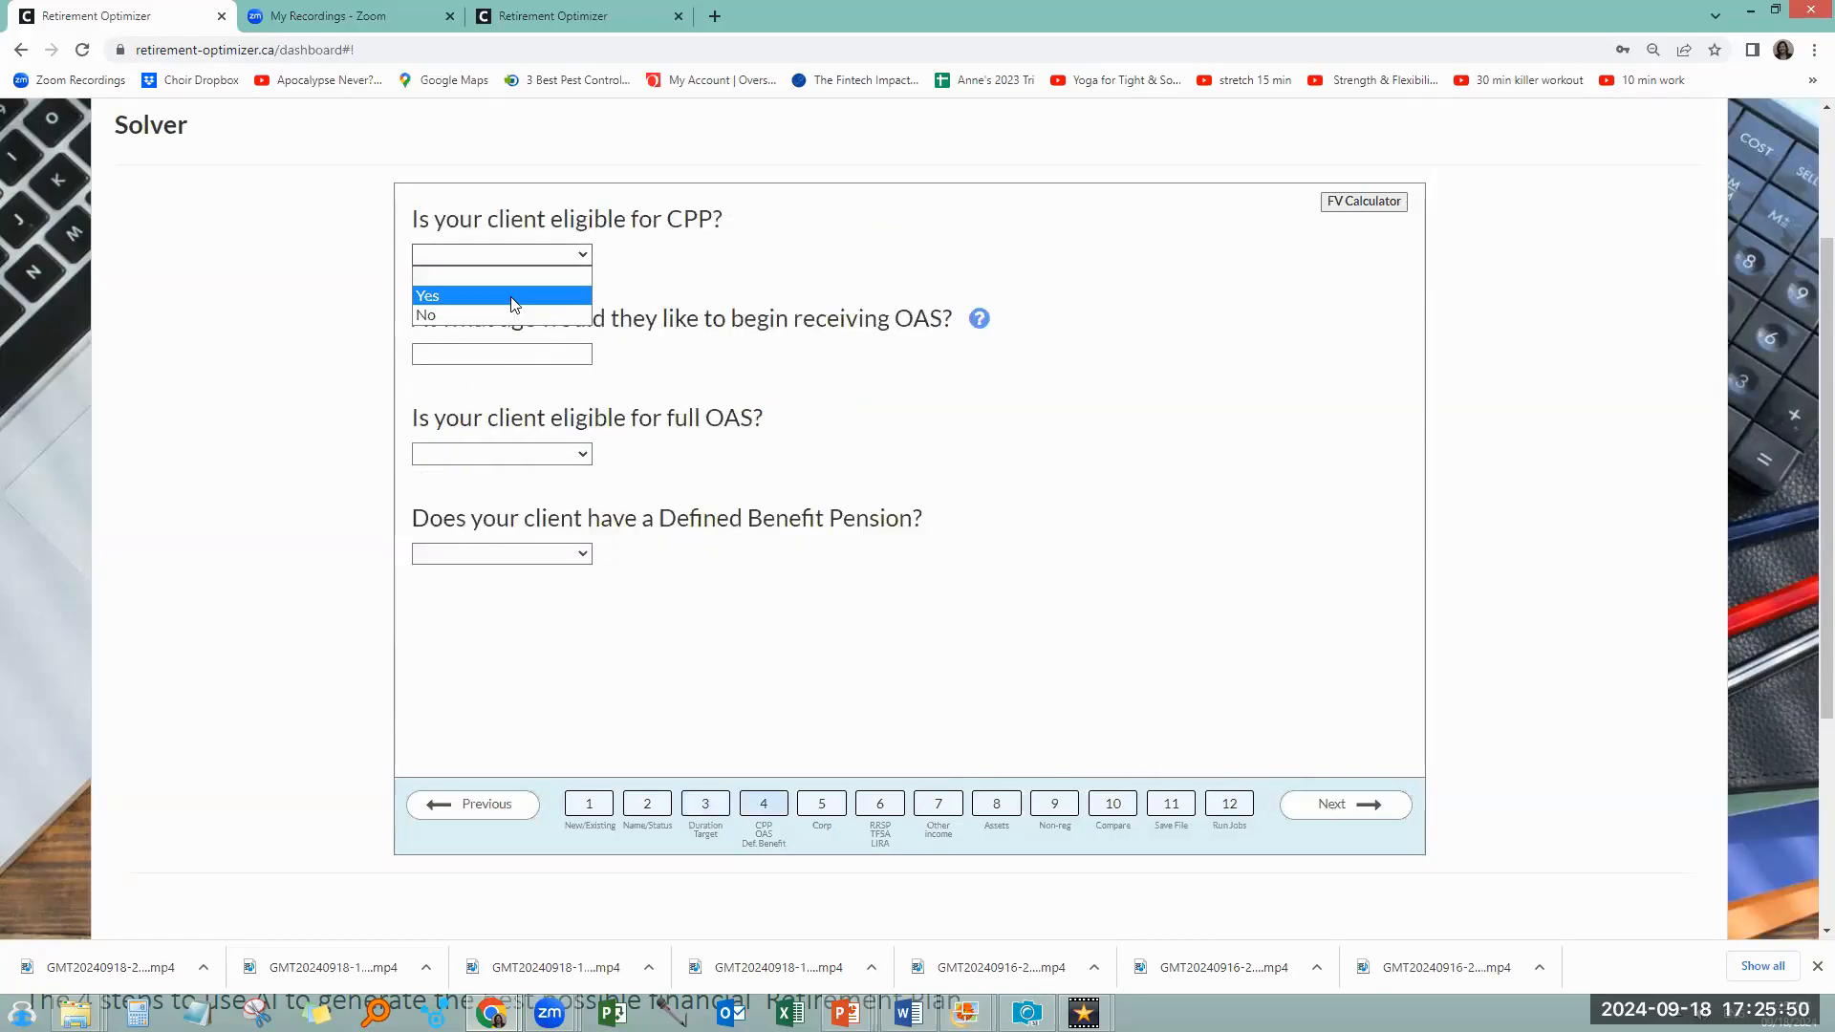
{"action": "left_click", "coordinate": [514, 297]}
{"action": "left_click", "coordinate": [514, 353]}
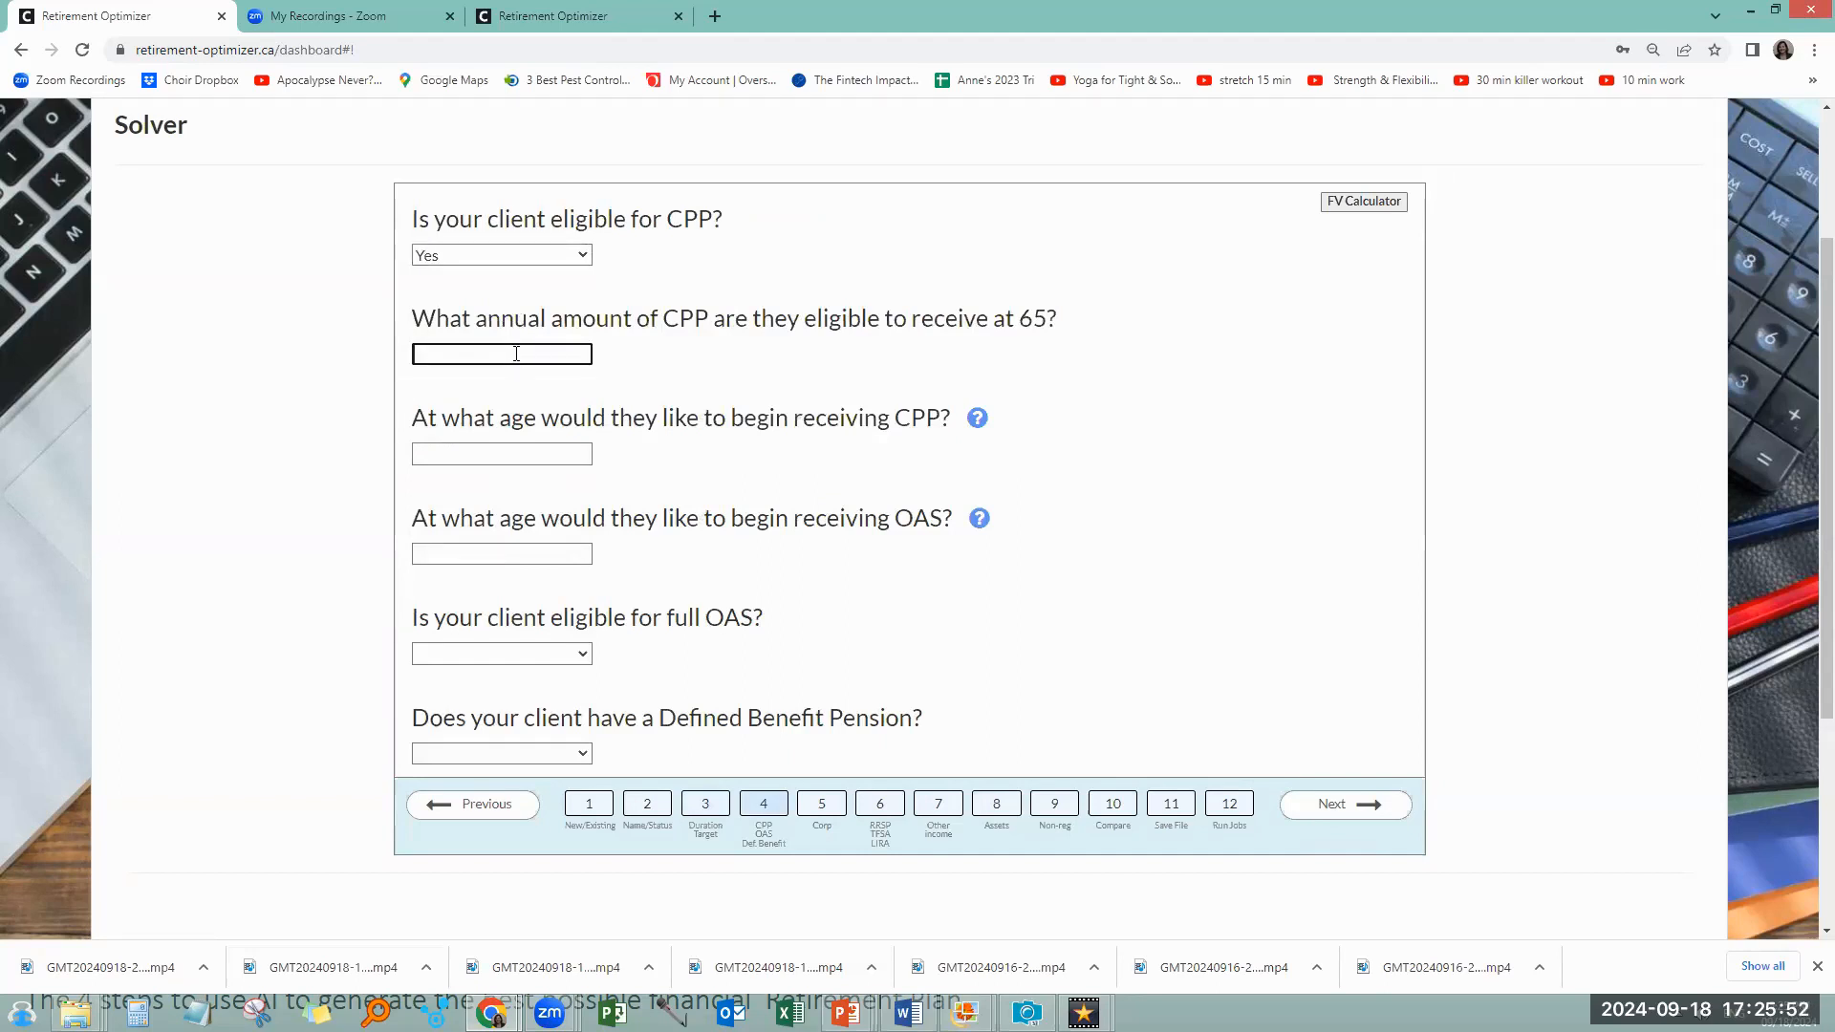
{"action": "type", "text": "8000"}
Set both CPP and OAS to begin at age 65 and mark the client eligible for full OAS
{"action": "left_click", "coordinate": [539, 448]}
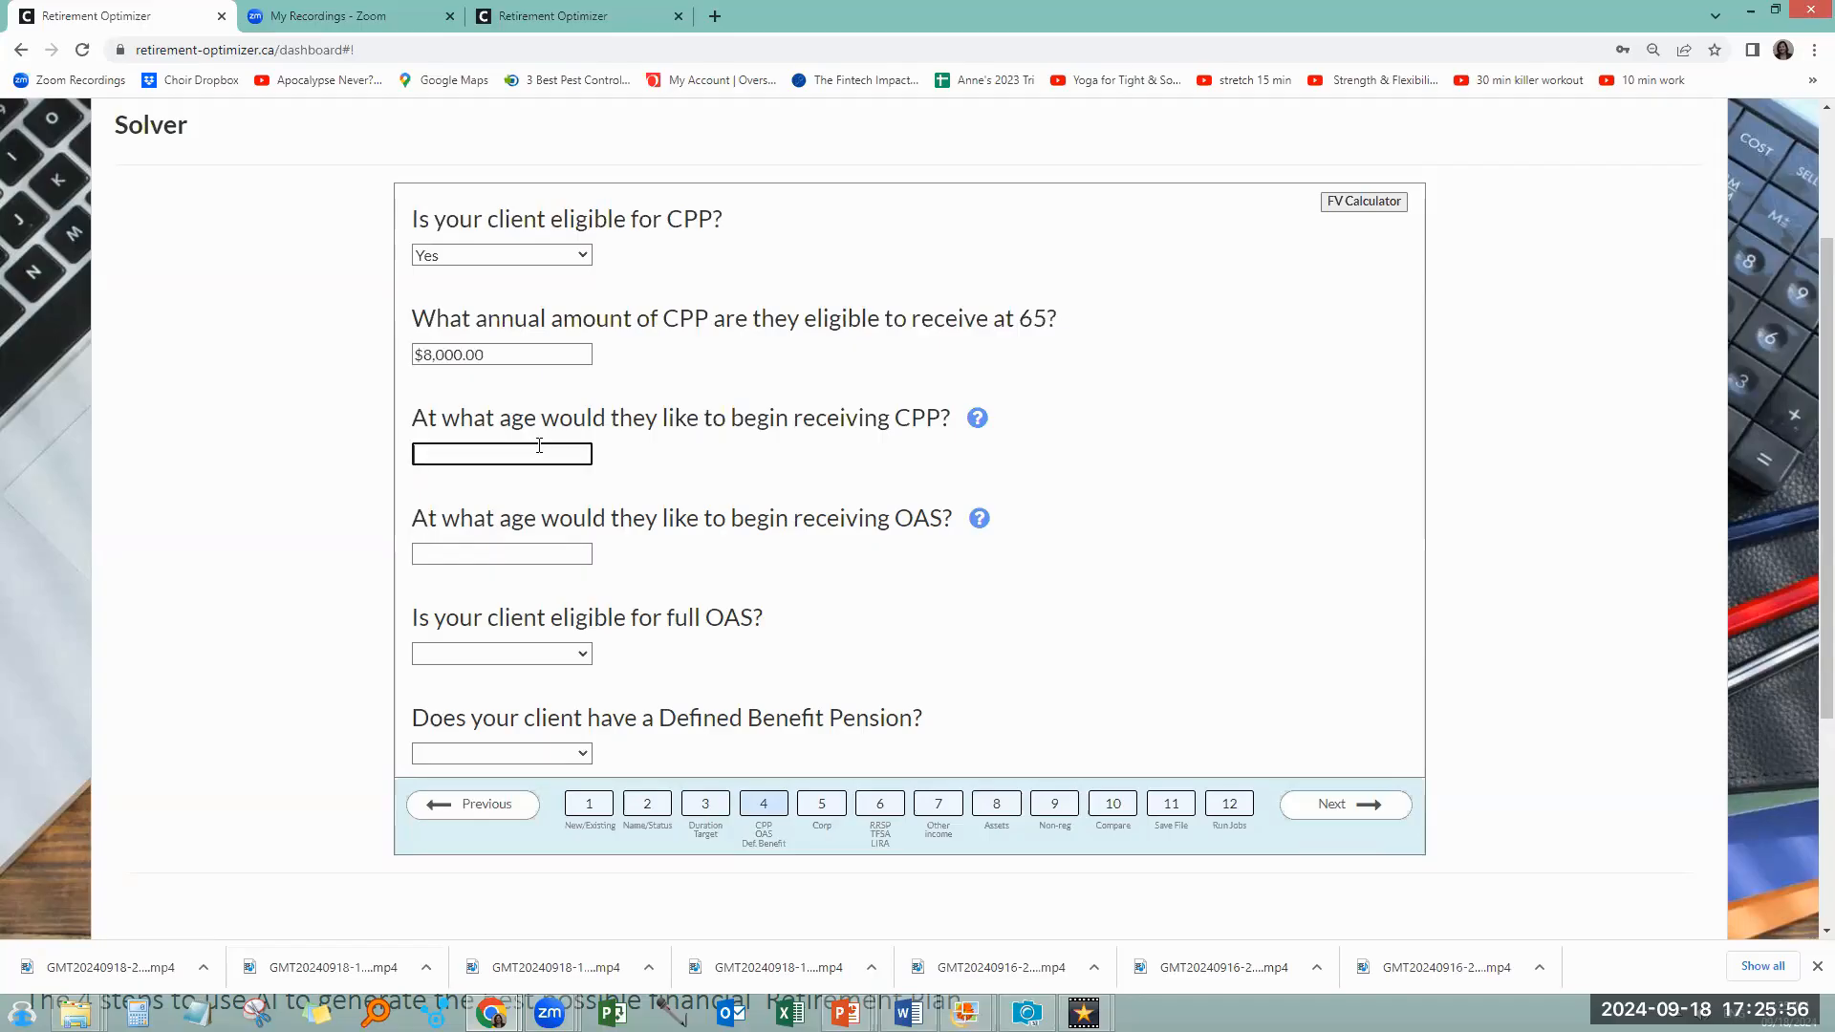
{"action": "type", "text": "65"}
{"action": "left_click", "coordinate": [488, 654]}
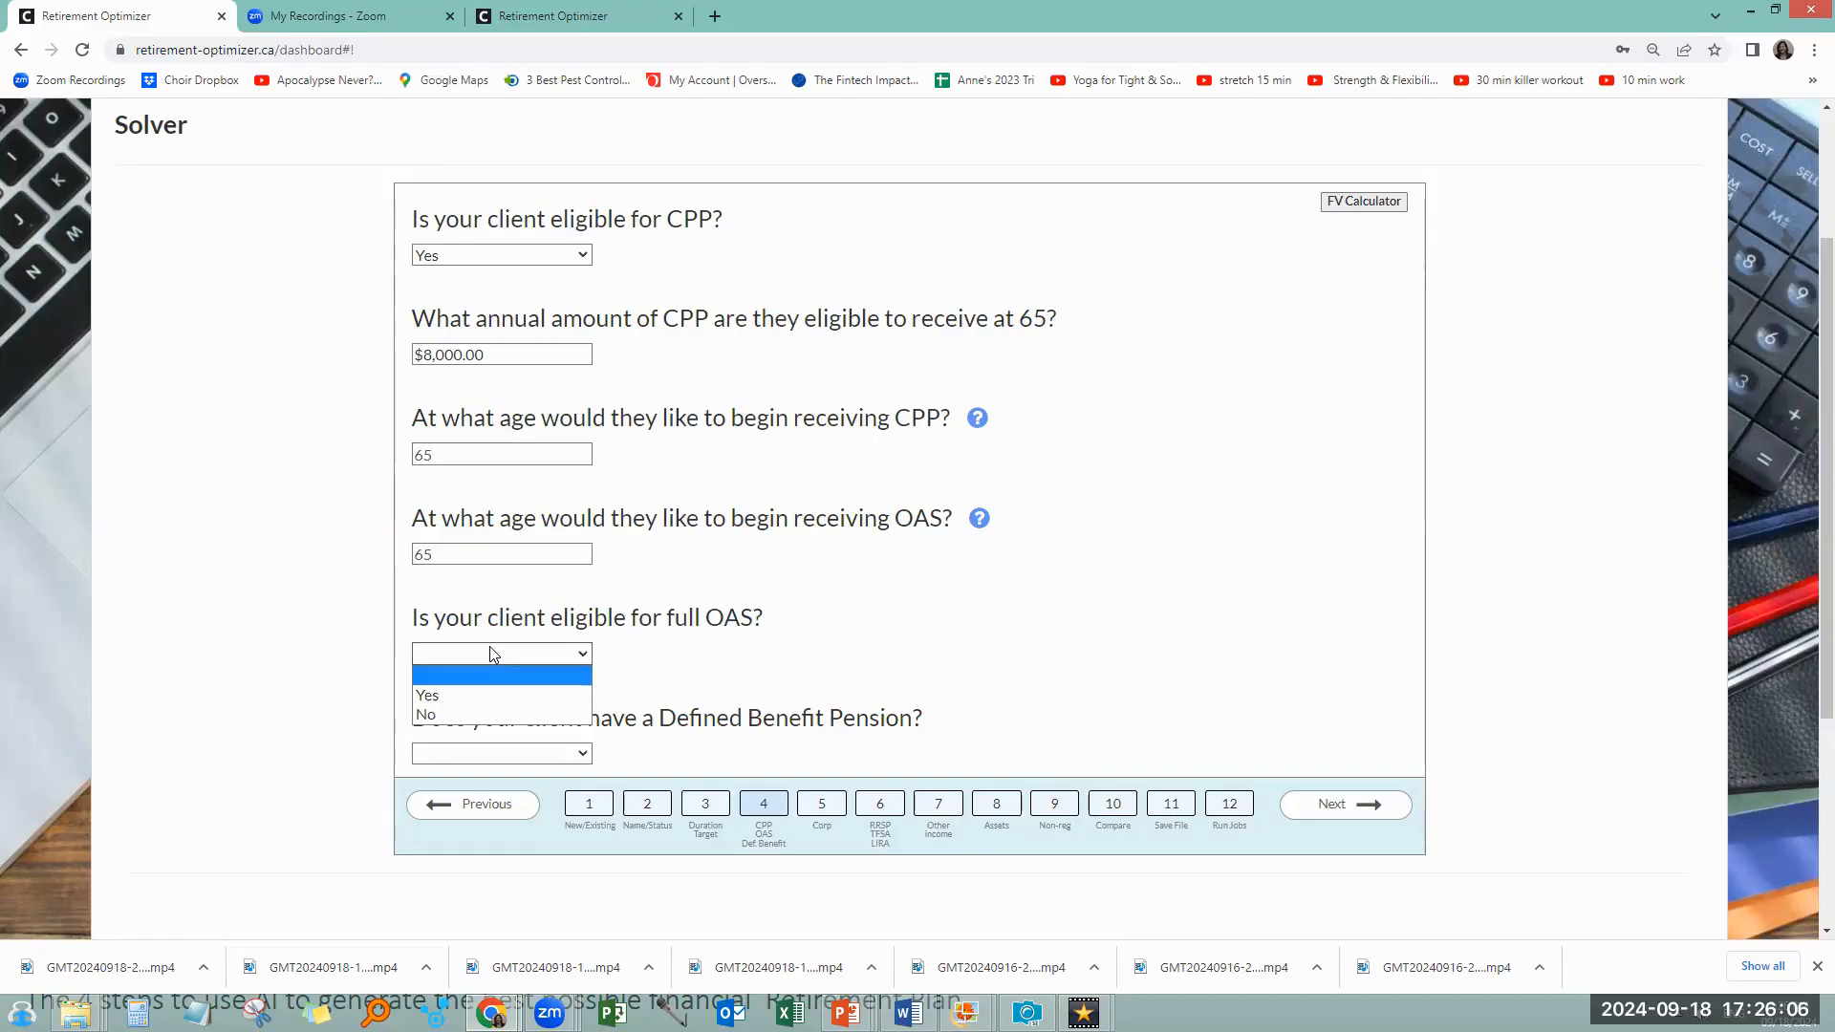
{"action": "left_click", "coordinate": [492, 695]}
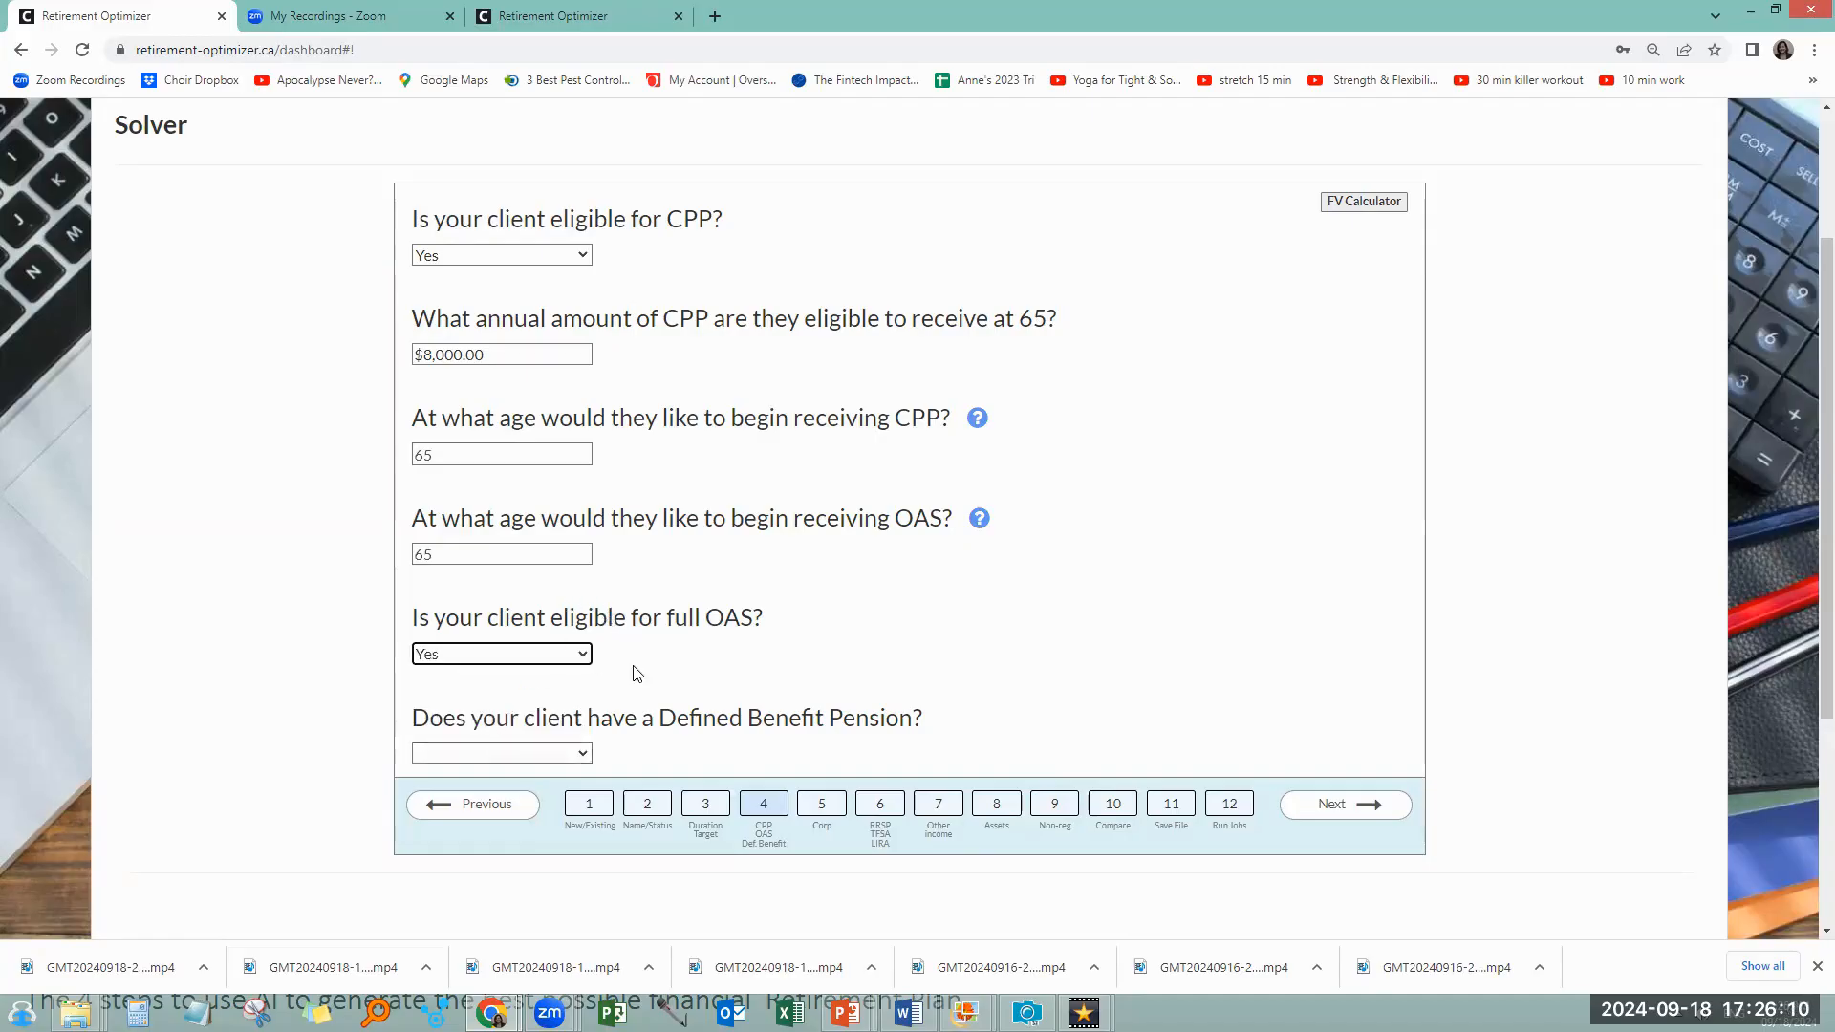
Add a non-varying Defined Benefit Pension of $23,000, indexed to inflation with 1.5% growth each year
{"action": "left_click", "coordinate": [522, 754]}
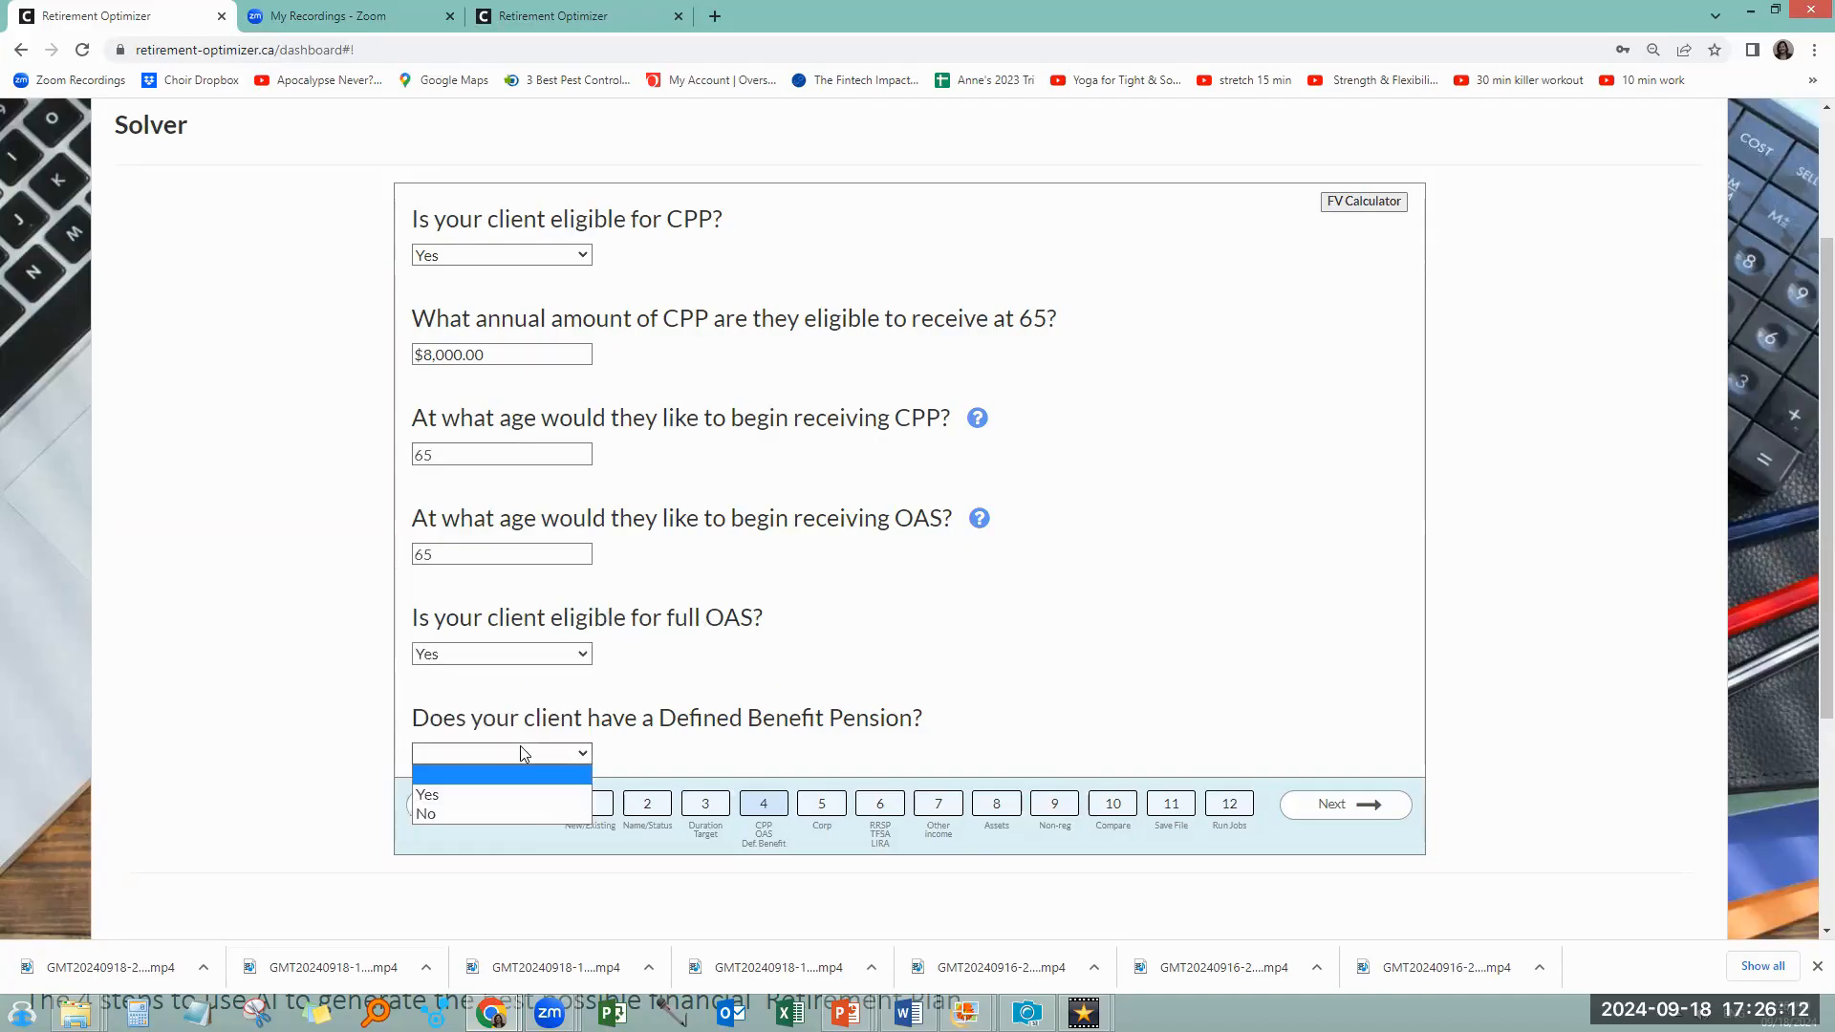
{"action": "left_click", "coordinate": [474, 794]}
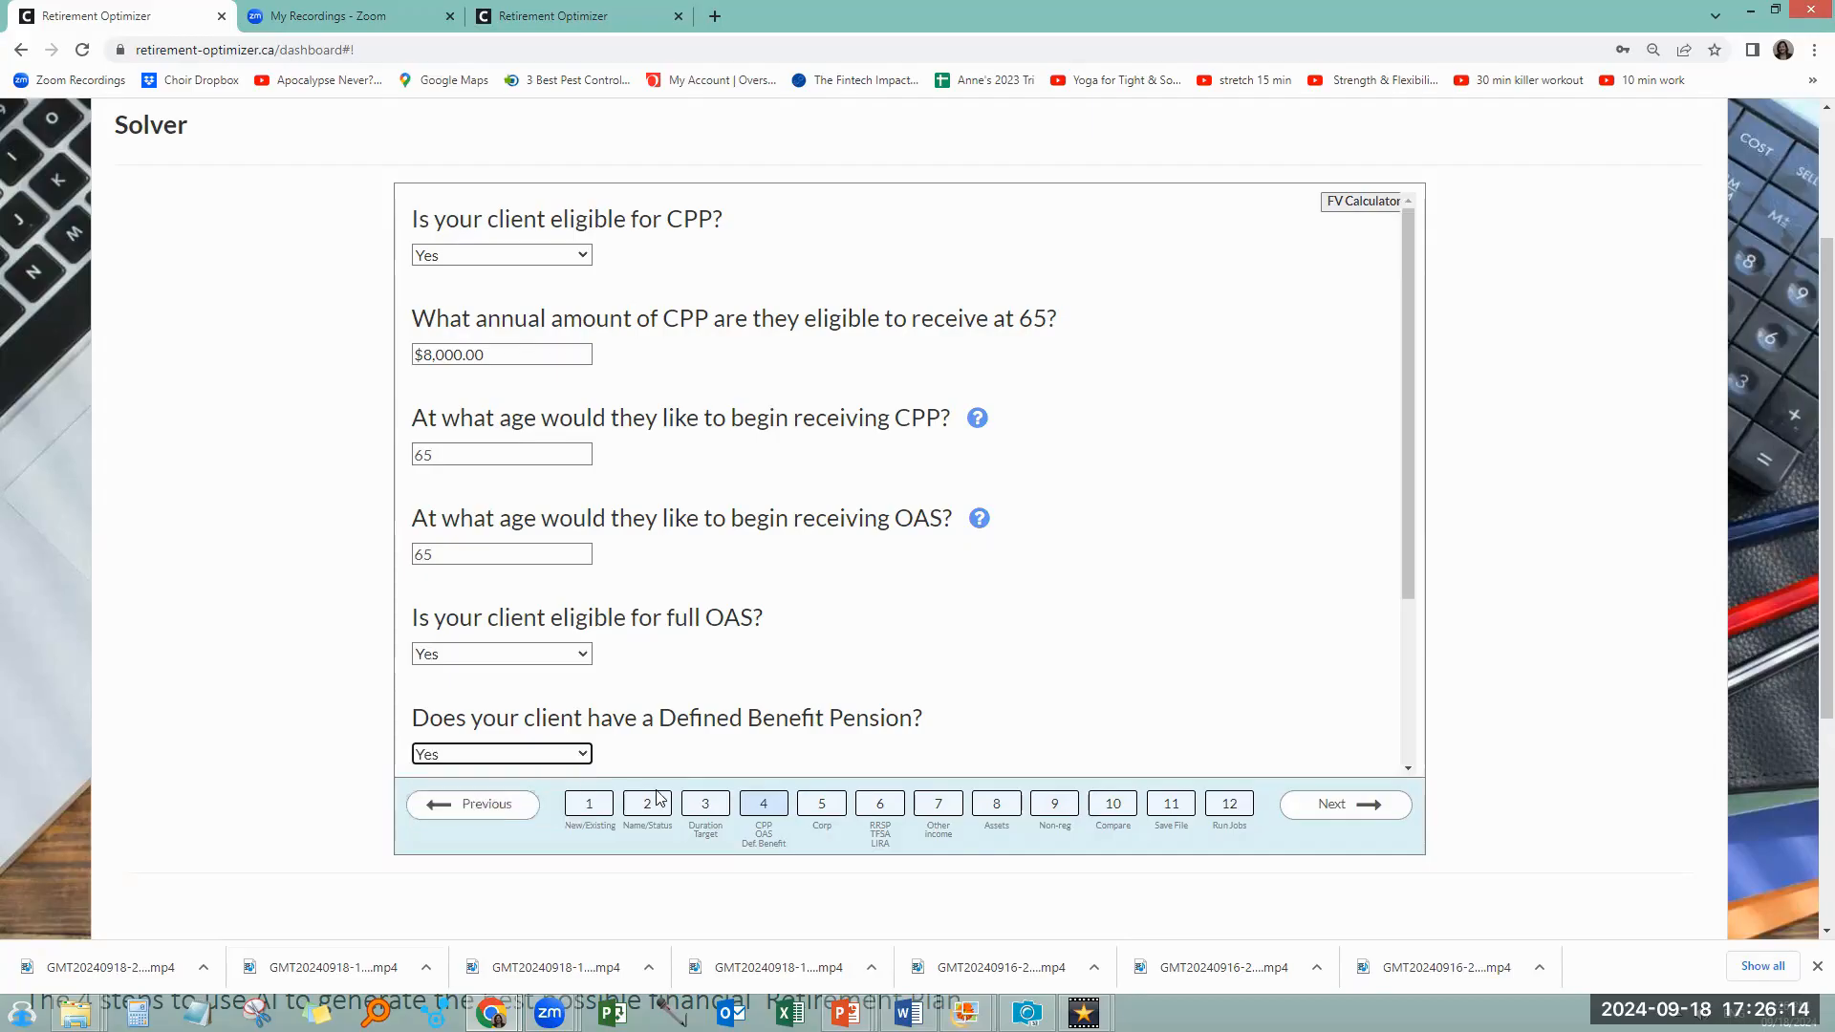
{"action": "left_click", "coordinate": [1331, 810]}
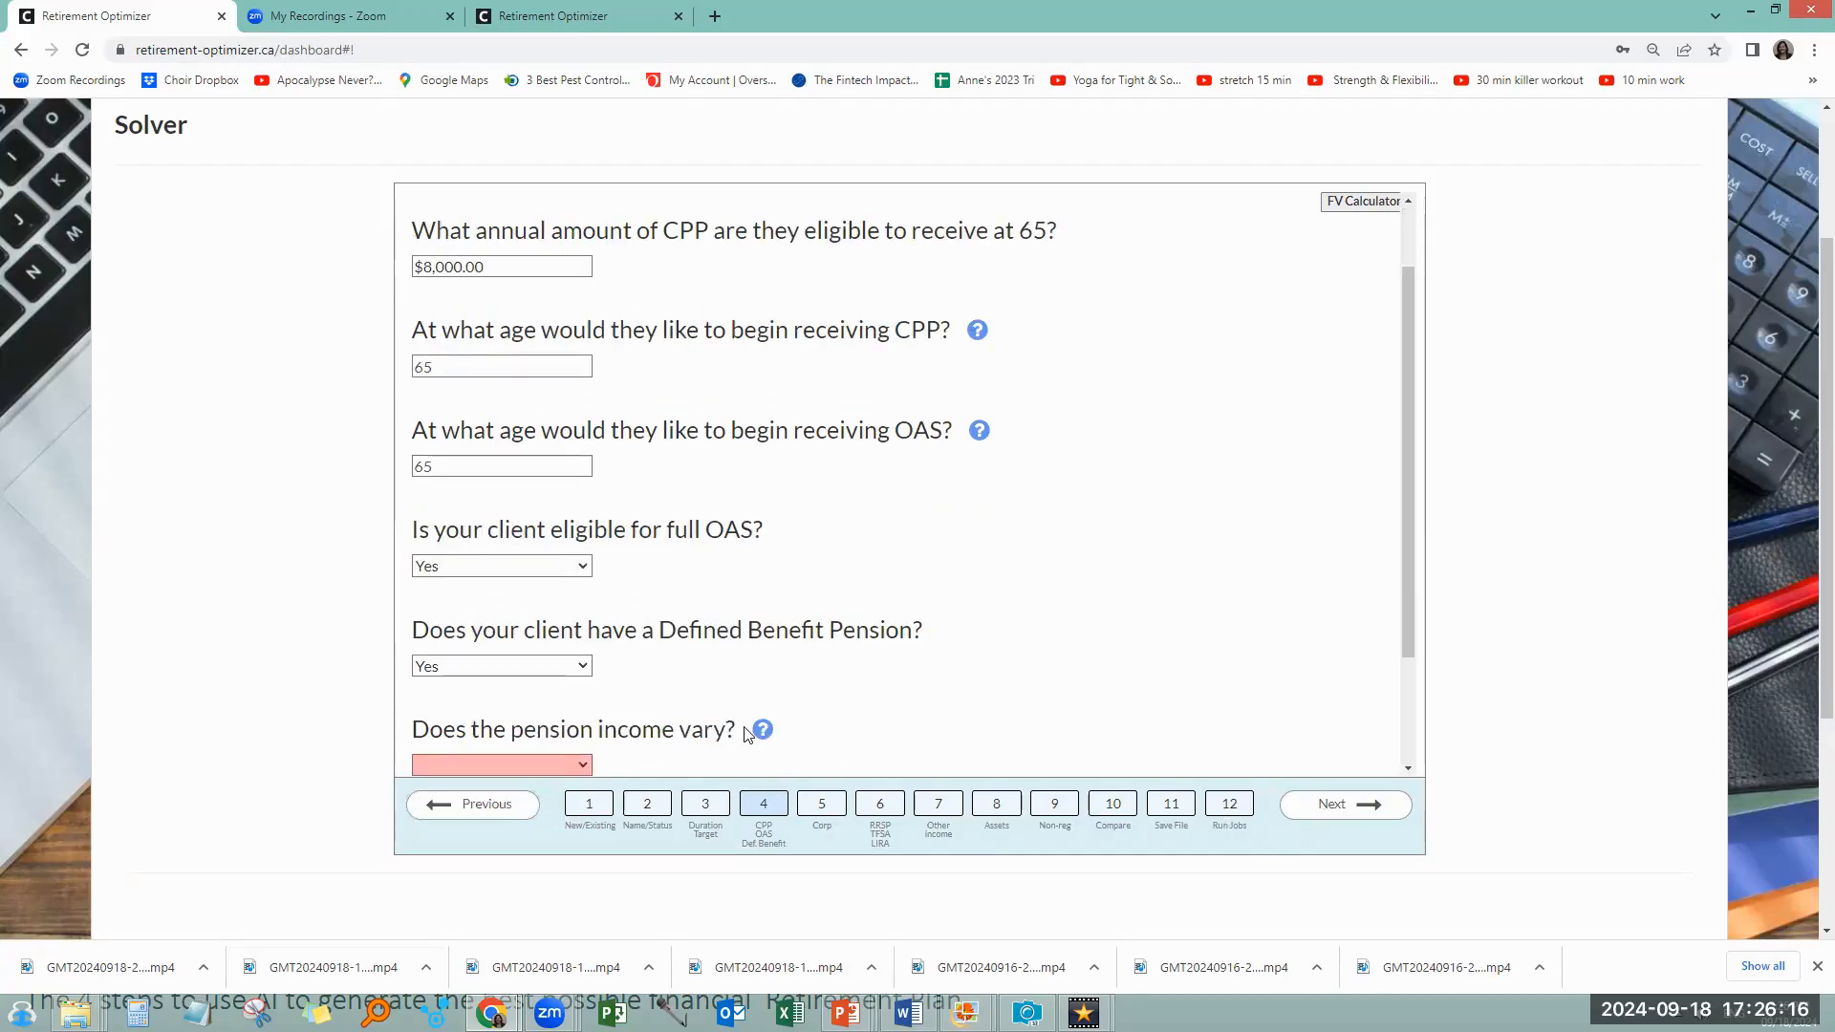
{"action": "scroll", "coordinate": [686, 715], "scroll_direction": "down", "scroll_amount": 2}
{"action": "type", "text": "230000.00"}
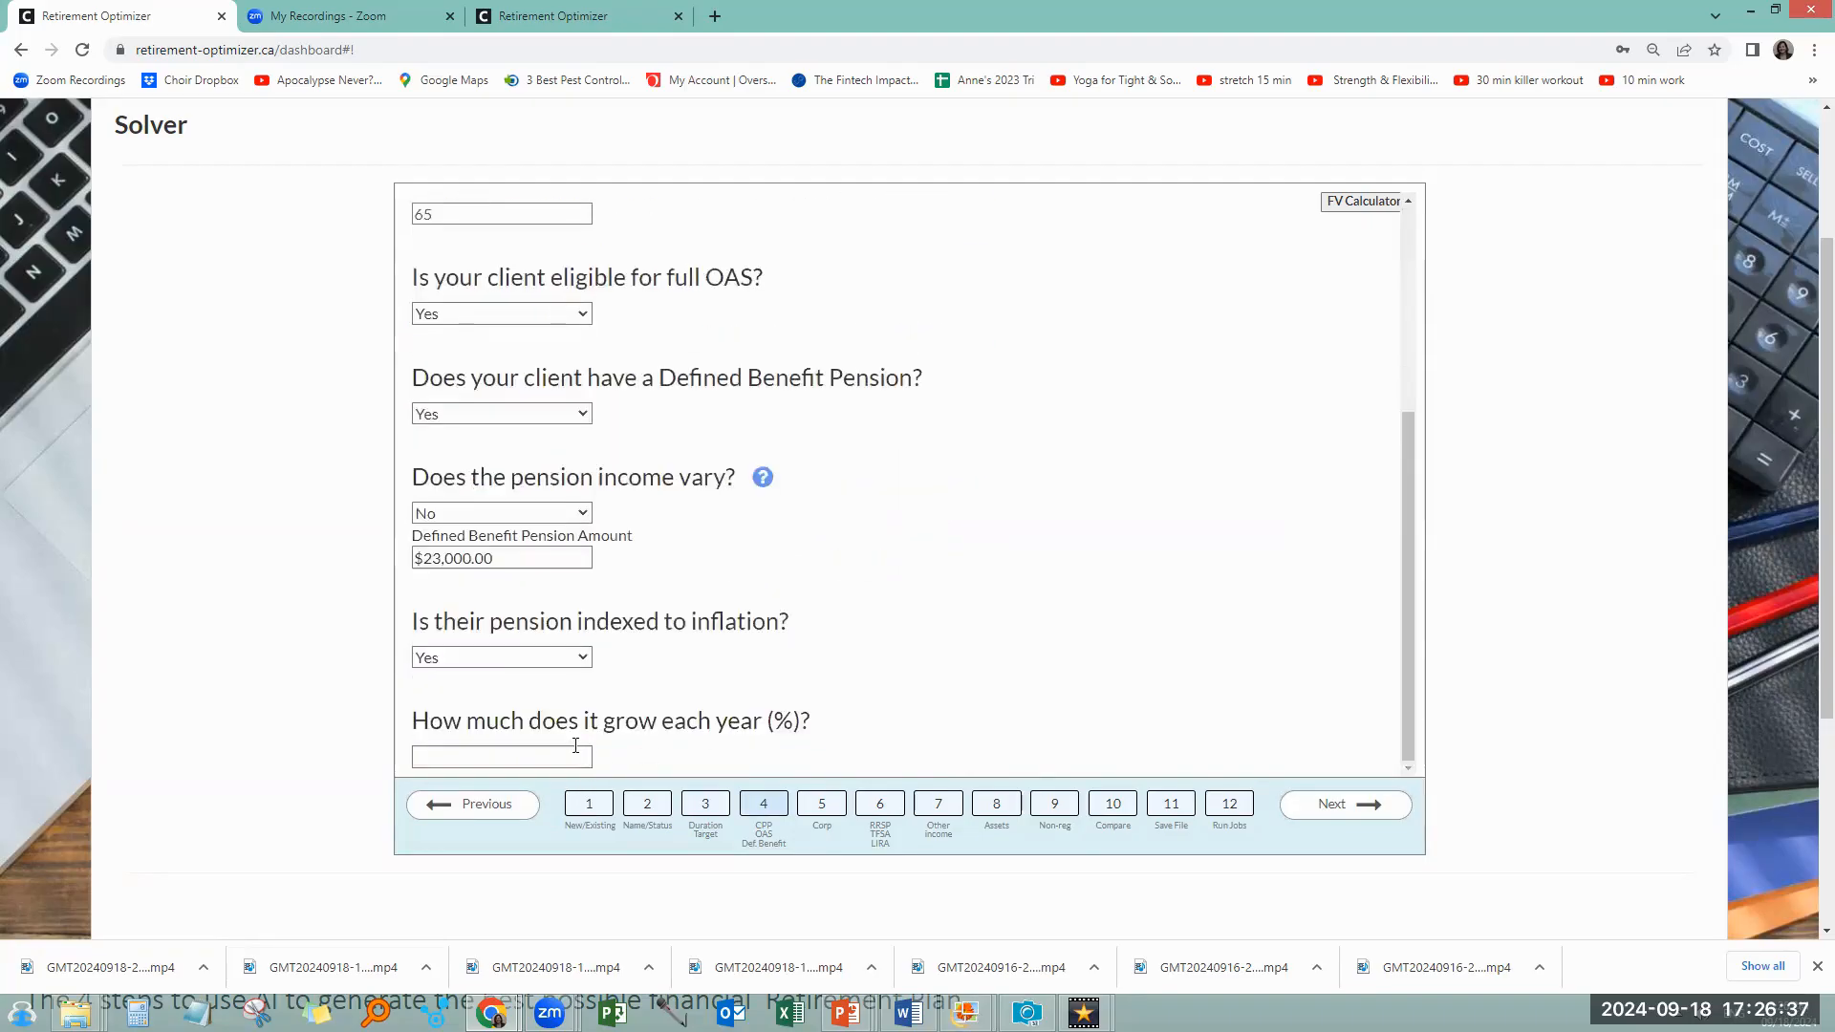
{"action": "left_click", "coordinate": [545, 753]}
{"action": "type", "text": "1.5"}
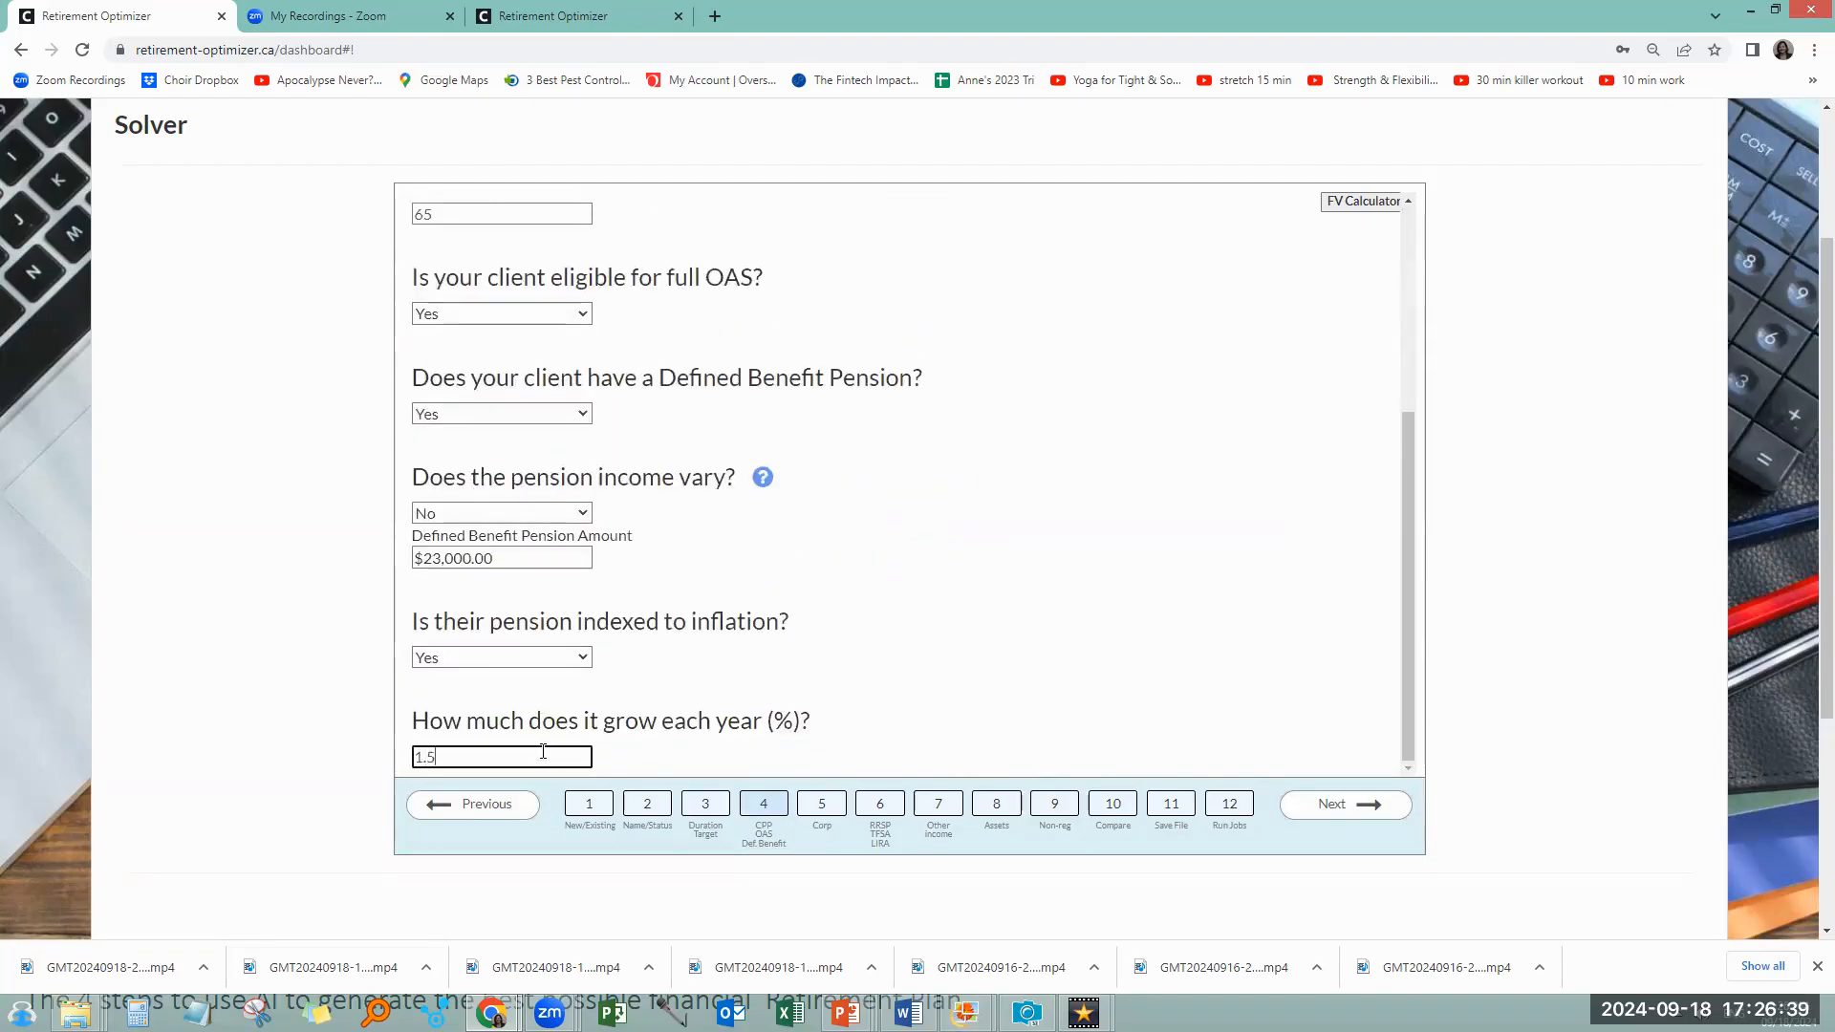
Go to the Corp section and indicate that the client has no corporate account generating passive income
{"action": "left_click", "coordinate": [817, 809]}
{"action": "left_click", "coordinate": [504, 254]}
{"action": "left_click", "coordinate": [499, 307]}
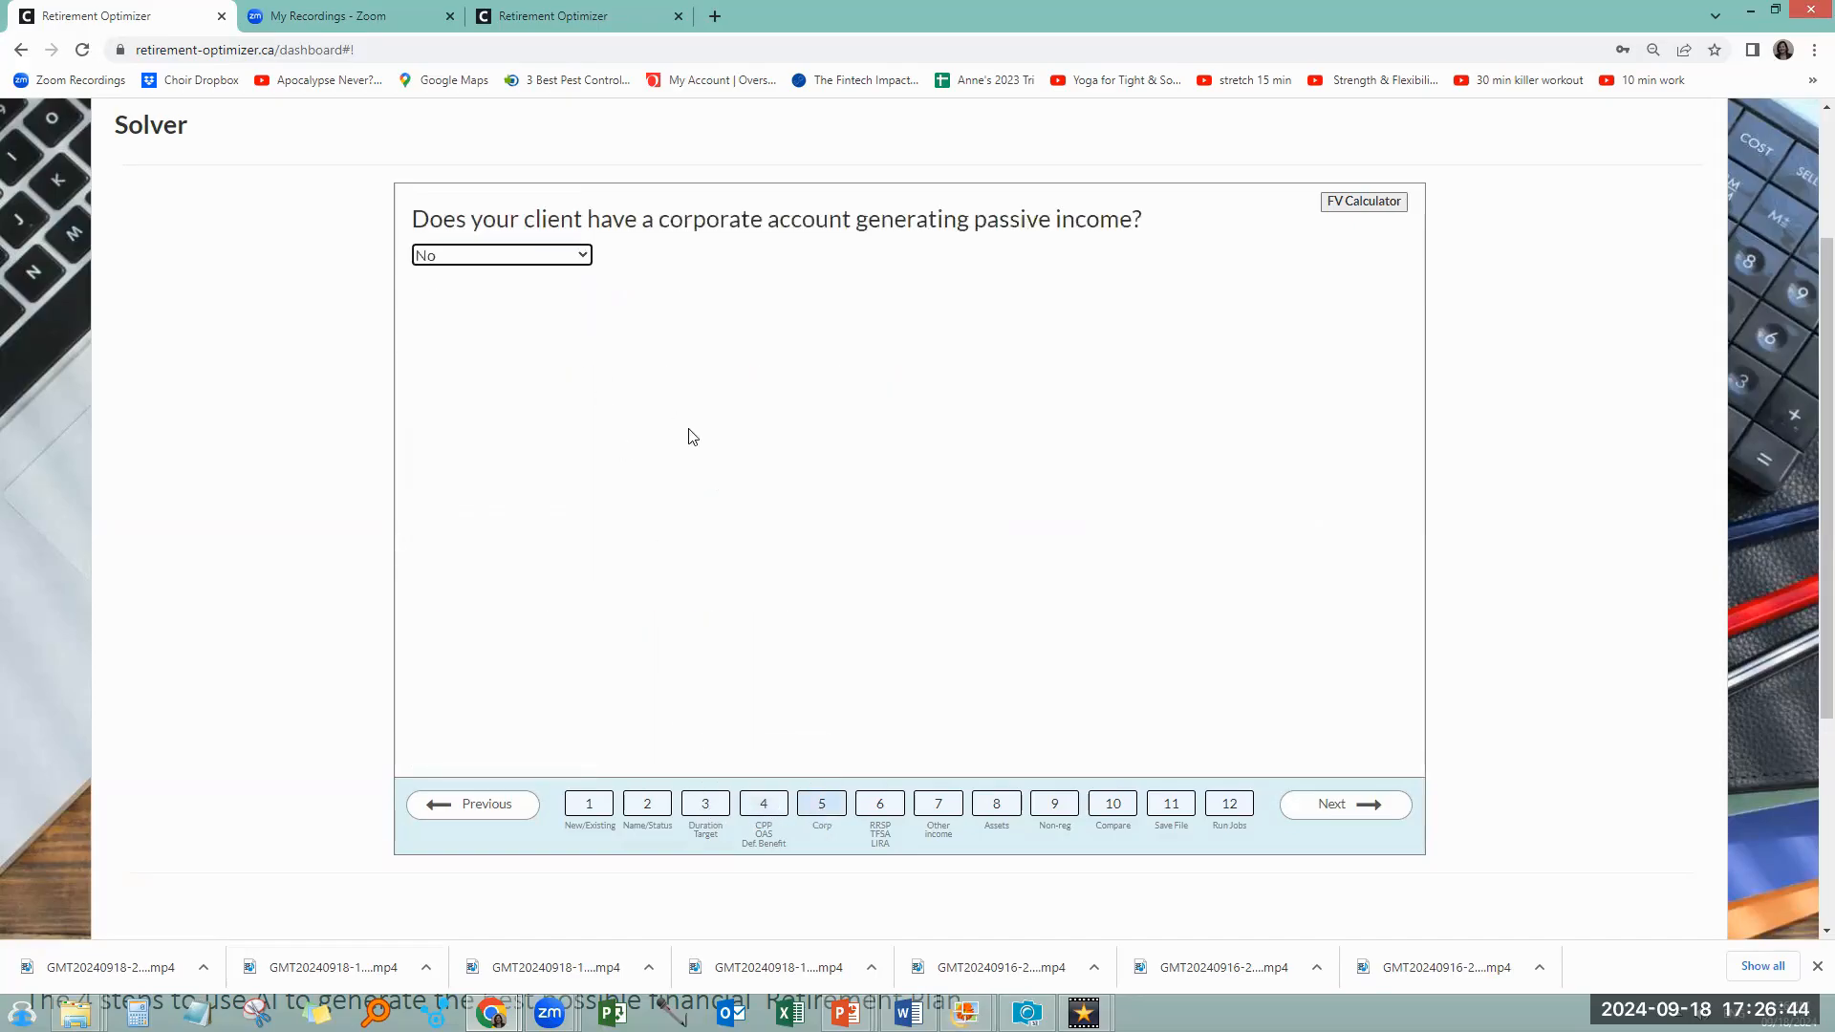
In the registered accounts section, add an RRSP worth $150,000 at retirement with a 6% rate of return
{"action": "left_click", "coordinate": [881, 813]}
{"action": "left_click", "coordinate": [551, 289]}
{"action": "left_click", "coordinate": [502, 326]}
{"action": "left_click", "coordinate": [518, 389]}
{"action": "type", "text": "150000"}
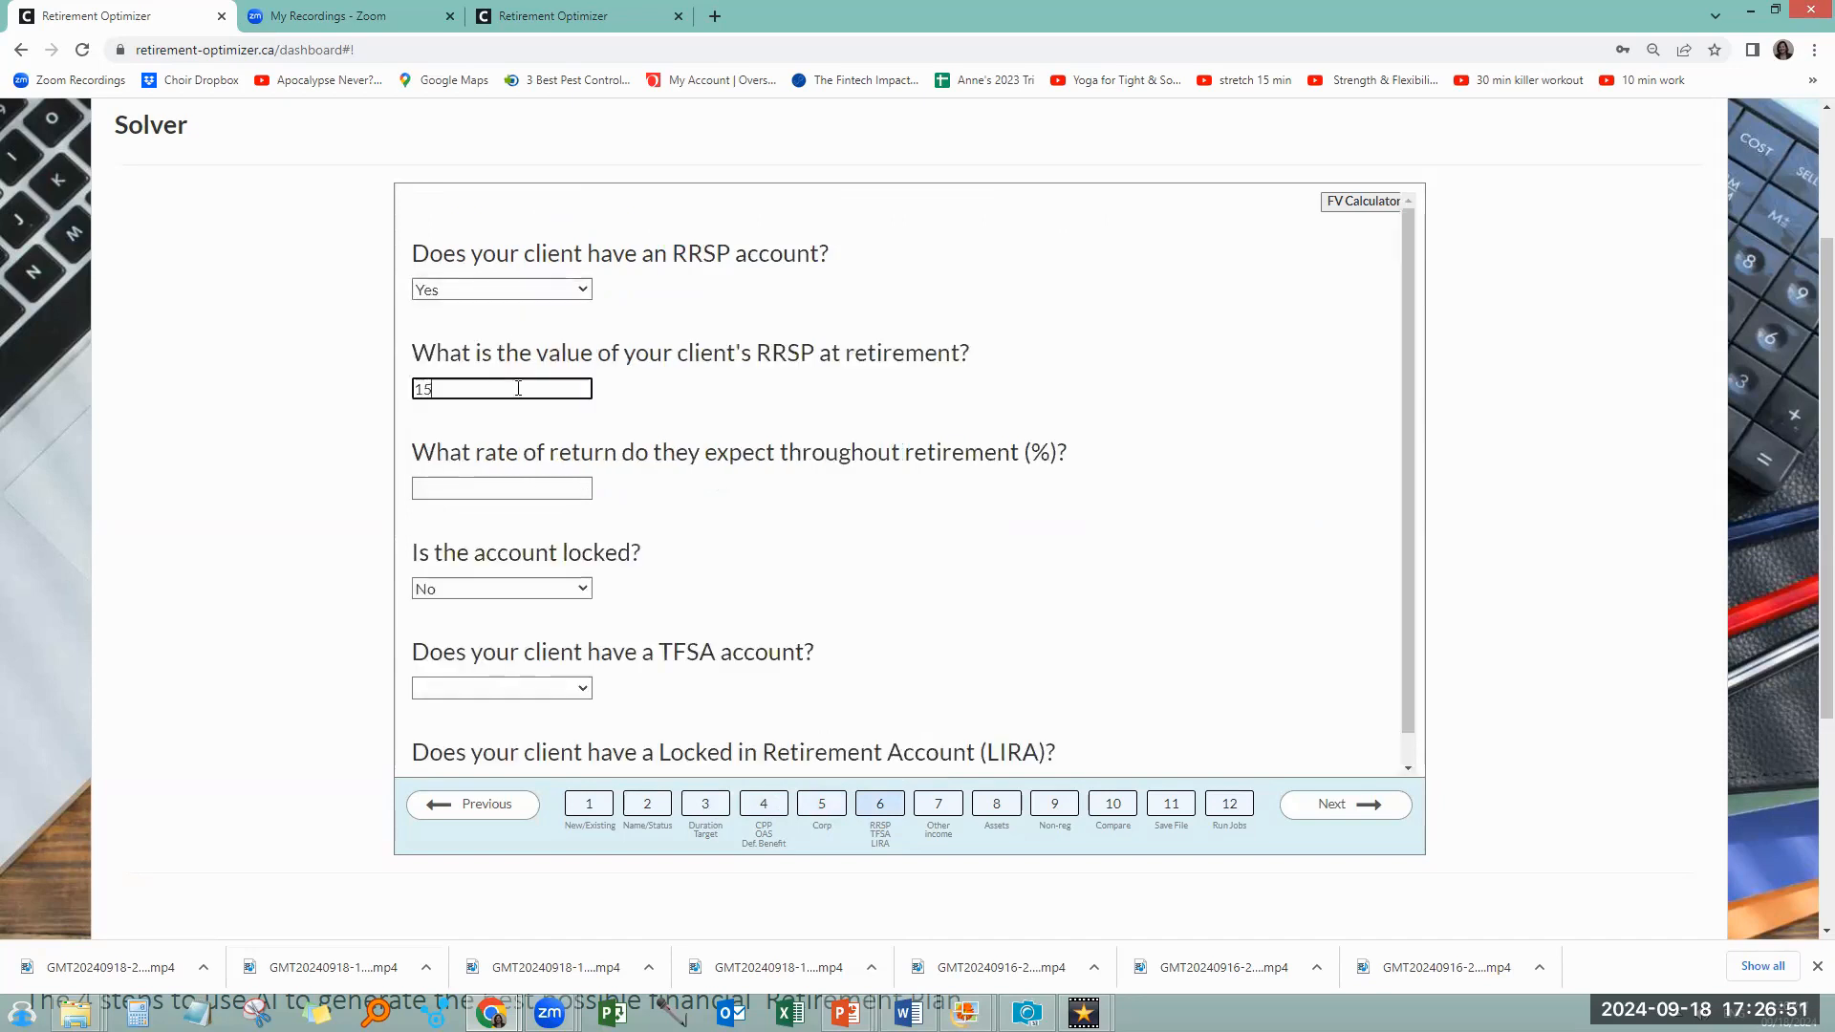
{"action": "left_click", "coordinate": [541, 487]}
{"action": "type", "text": "6"}
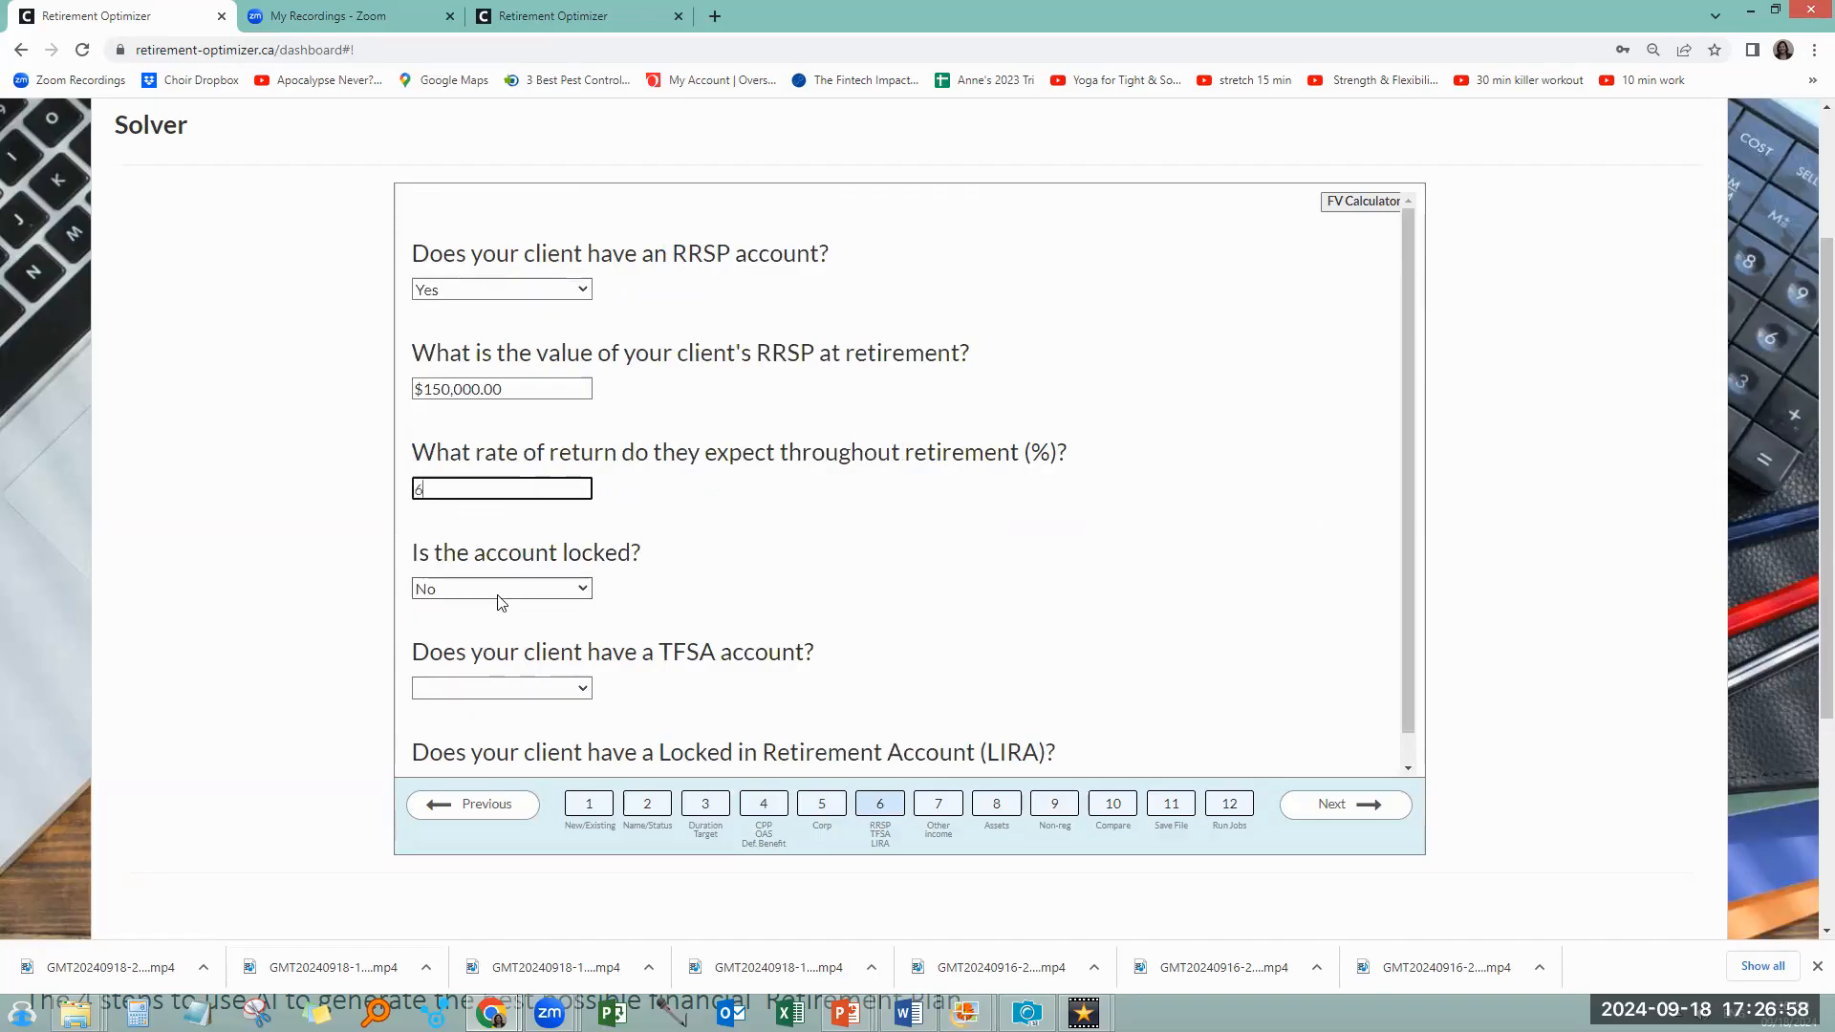
Add a TFSA worth $112,000 at retirement with 0 additional contribution space and a 7% rate of return
{"action": "left_click", "coordinate": [470, 686]}
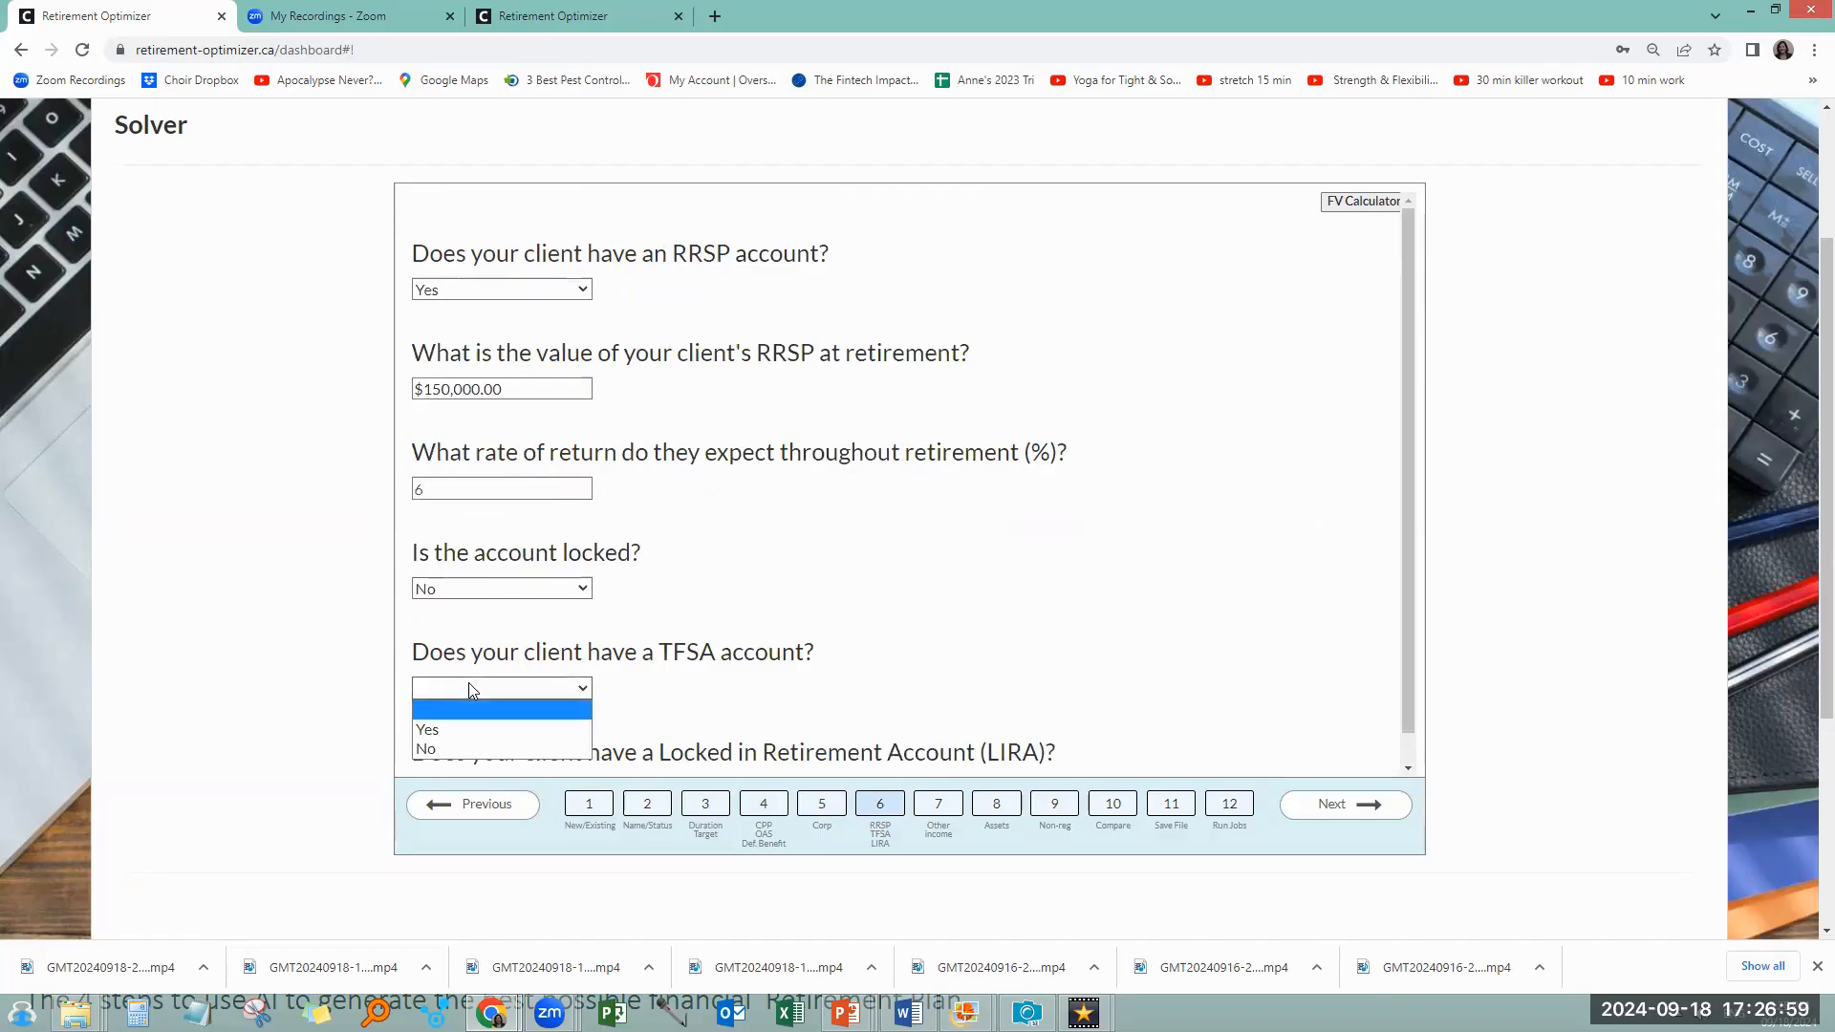
{"action": "left_click", "coordinate": [490, 728]}
{"action": "scroll", "coordinate": [543, 478], "scroll_direction": "down", "scroll_amount": 5}
{"action": "left_click", "coordinate": [543, 457]}
{"action": "type", "text": "0"}
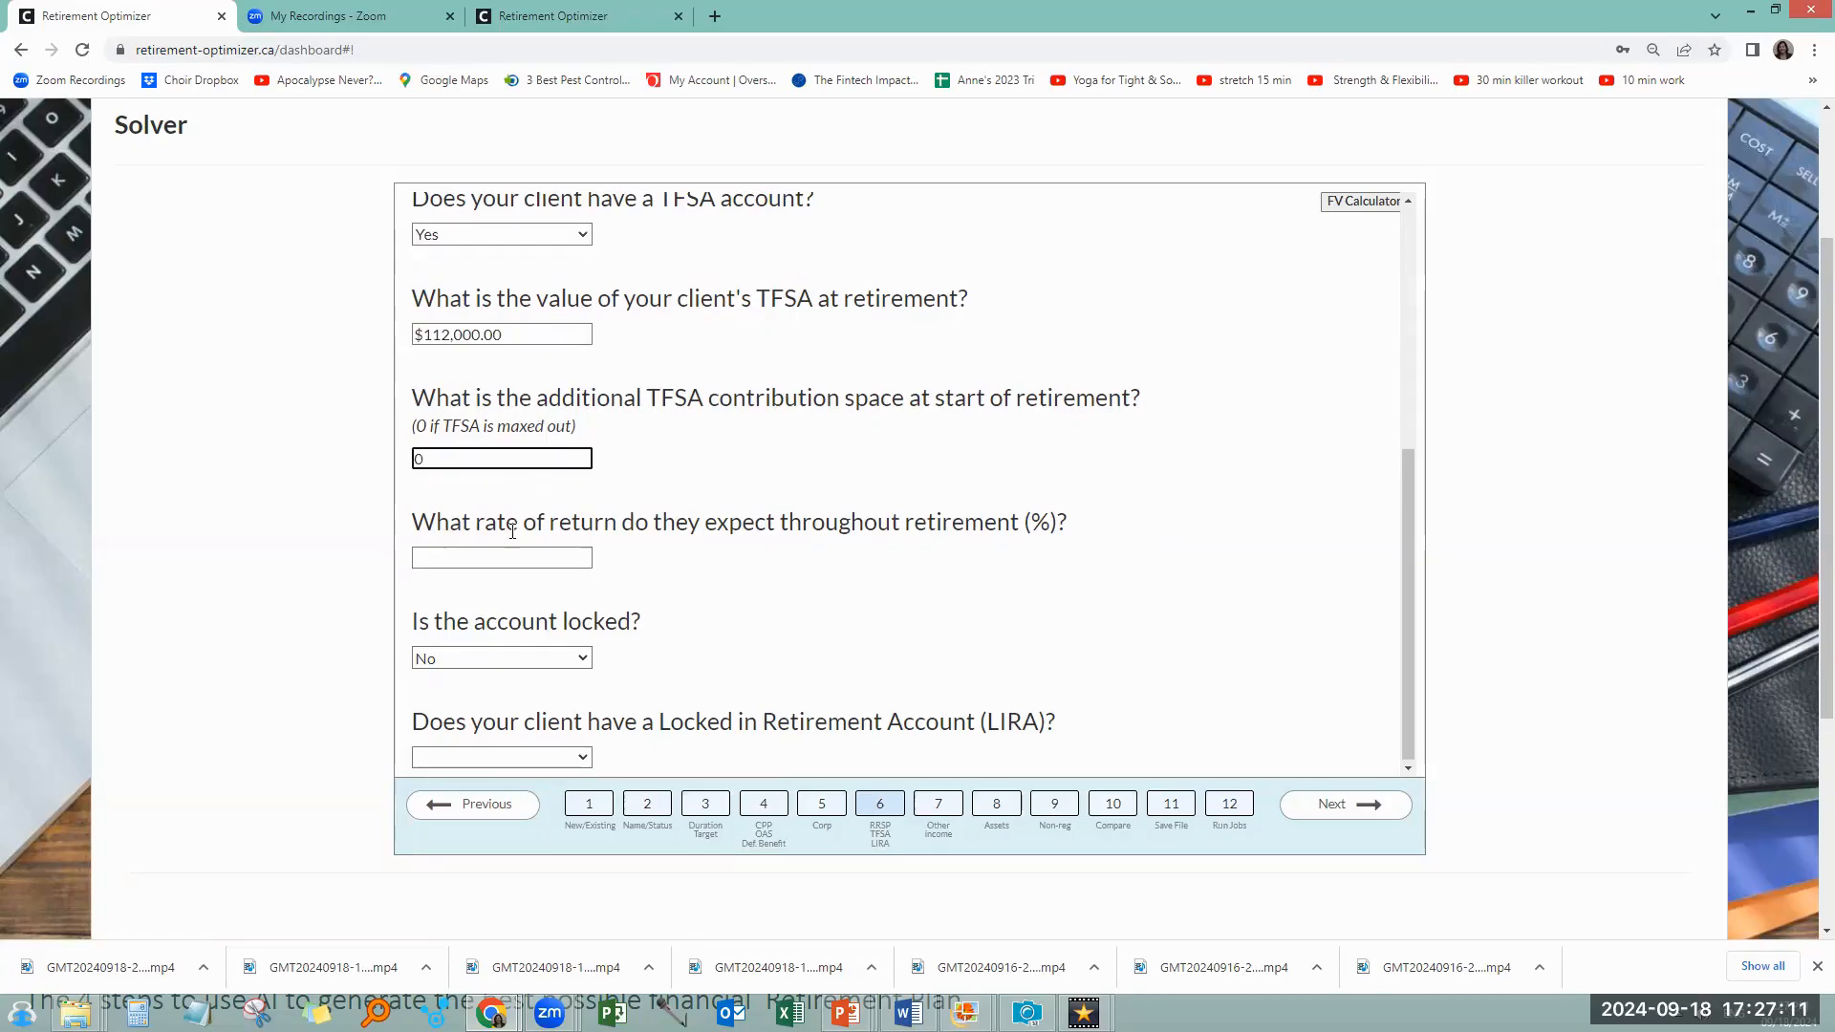
{"action": "left_click", "coordinate": [505, 552]}
{"action": "type", "text": "7"}
Add a LIRA worth $200,000 with a 7% rate of return and withdrawals from age 69, and choose its locked status
{"action": "left_click", "coordinate": [493, 746]}
{"action": "left_click", "coordinate": [482, 760]}
{"action": "left_click", "coordinate": [468, 798]}
{"action": "scroll", "coordinate": [536, 707], "scroll_direction": "down", "scroll_amount": 4}
{"action": "left_click", "coordinate": [523, 478]}
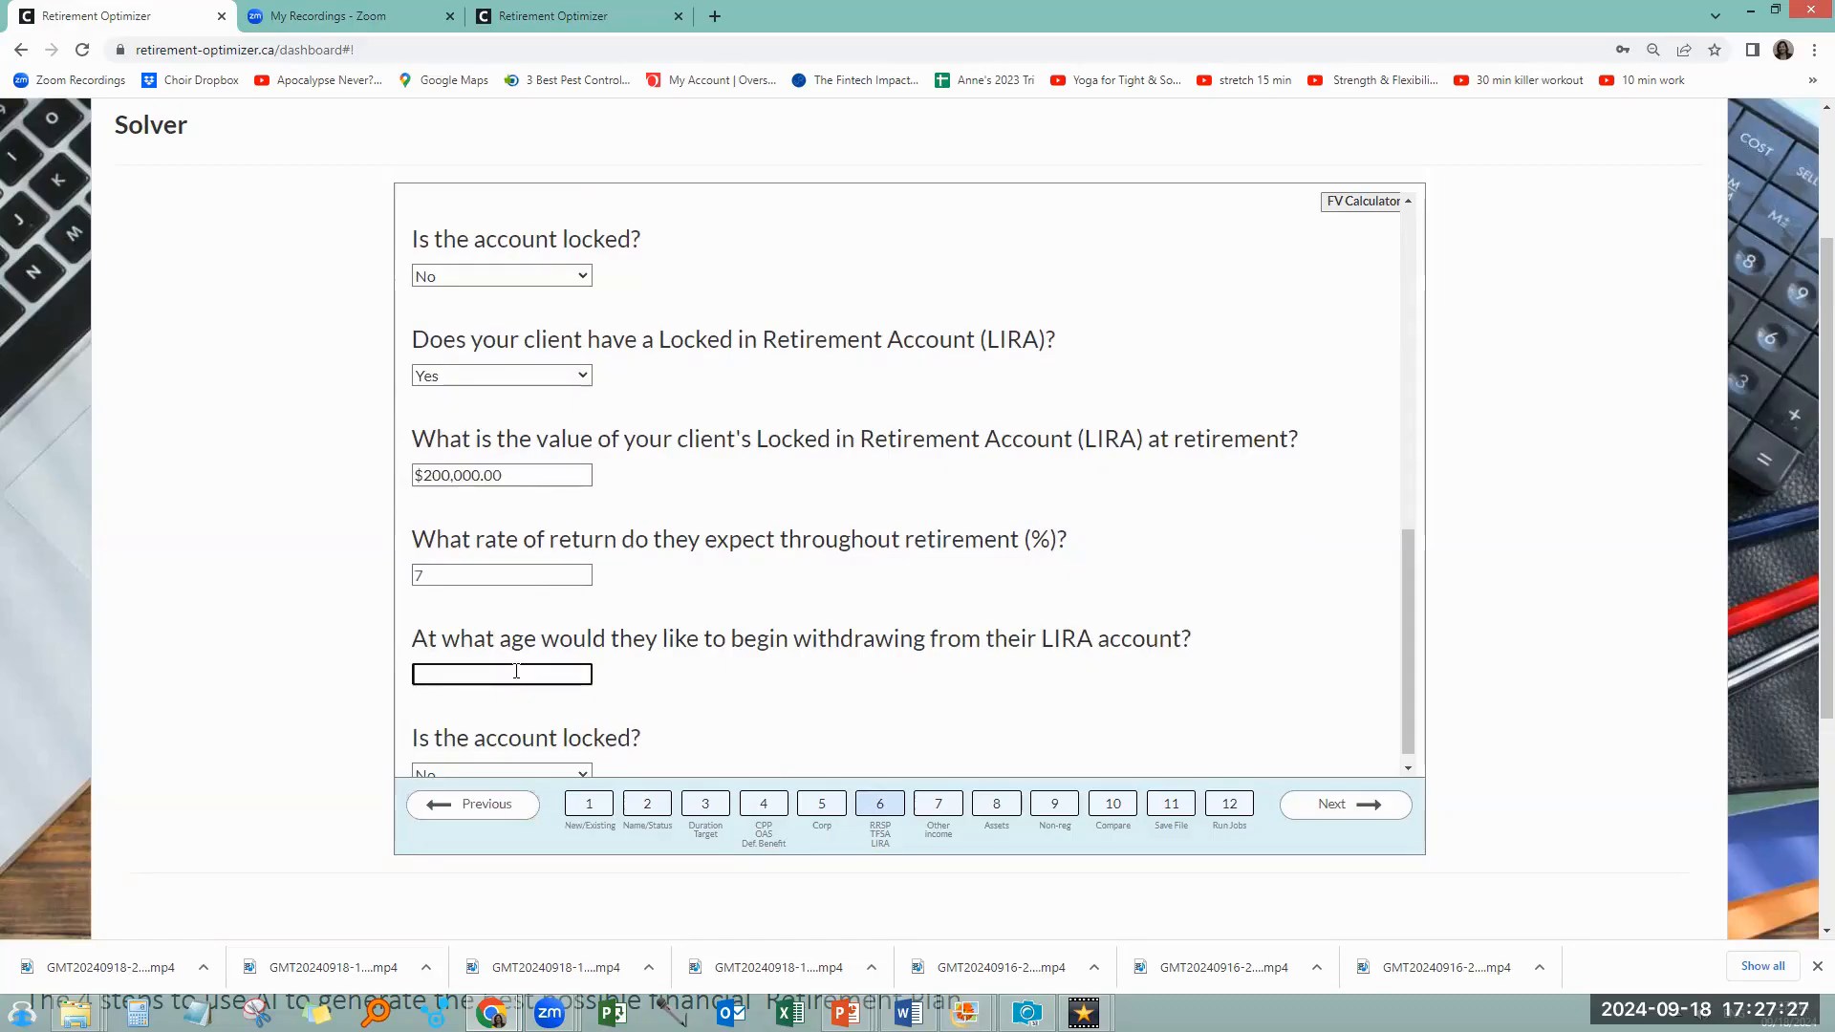
{"action": "type", "text": "69"}
{"action": "scroll", "coordinate": [527, 703], "scroll_direction": "down", "scroll_amount": 1}
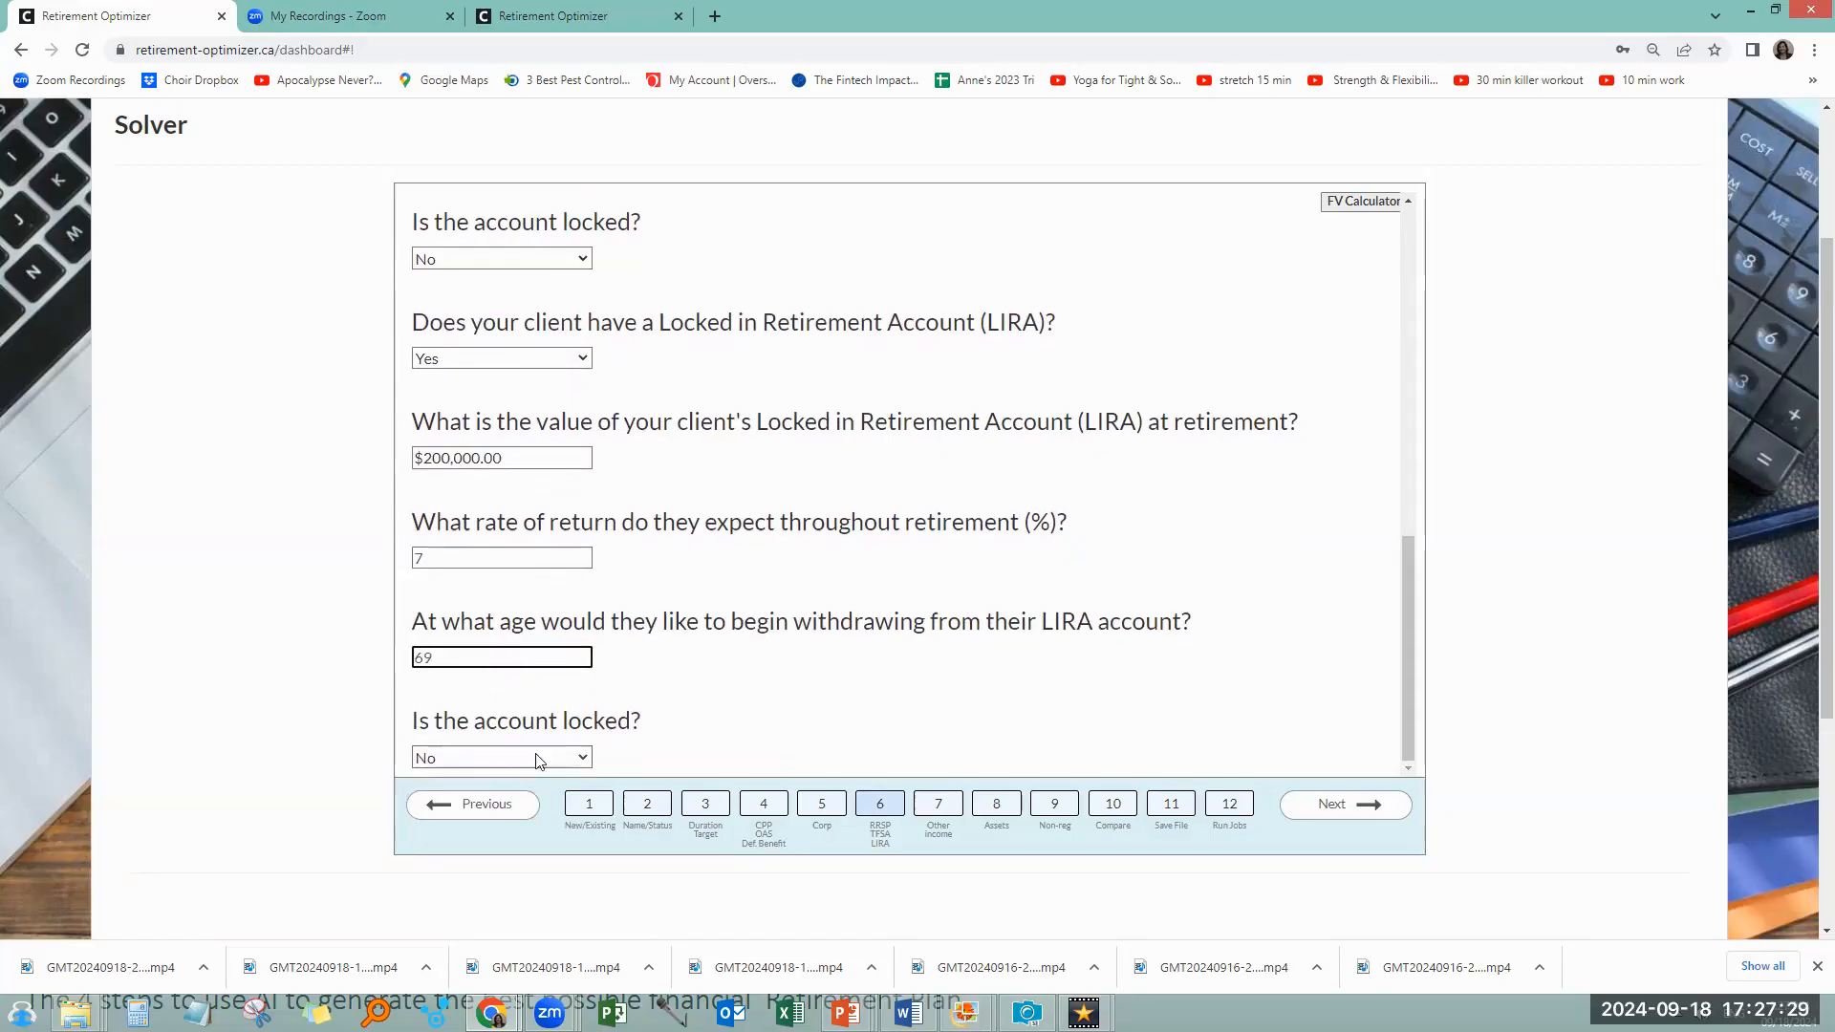
{"action": "left_click", "coordinate": [514, 762]}
{"action": "left_click", "coordinate": [471, 799]}
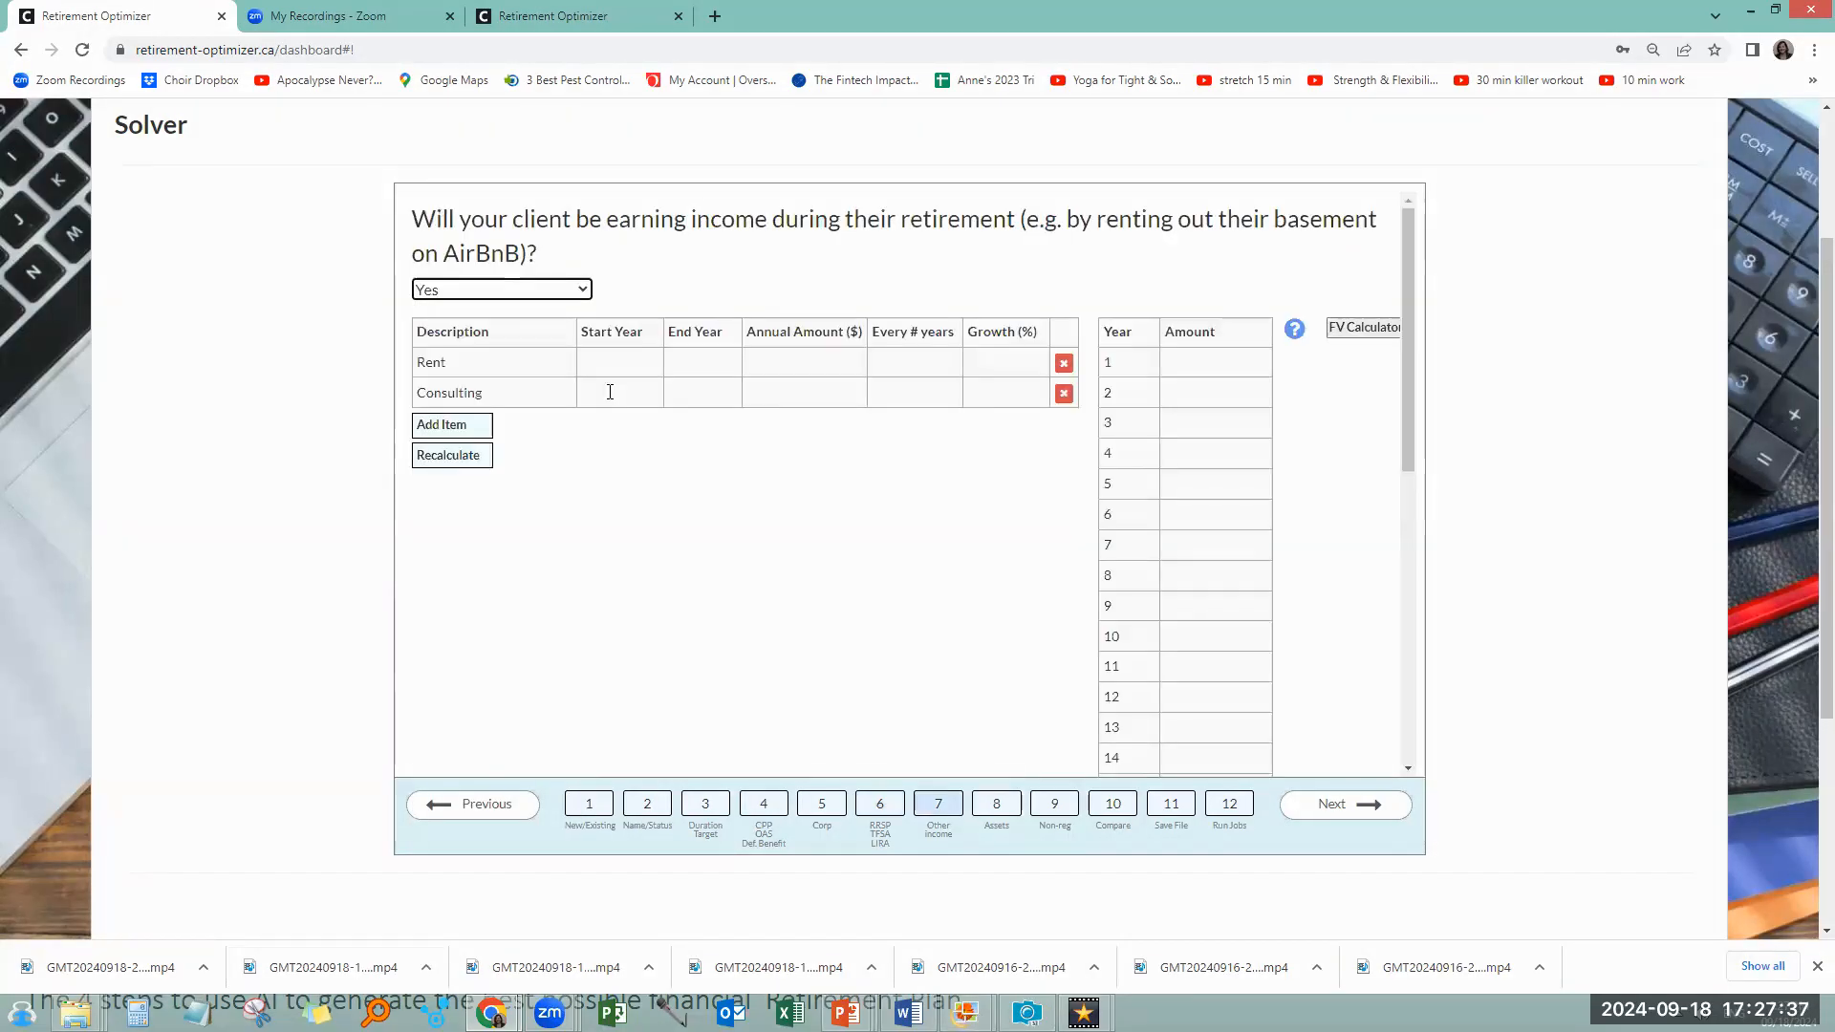
Delete the Rent item from the table of income earned during retirement
{"action": "left_click", "coordinate": [631, 390]}
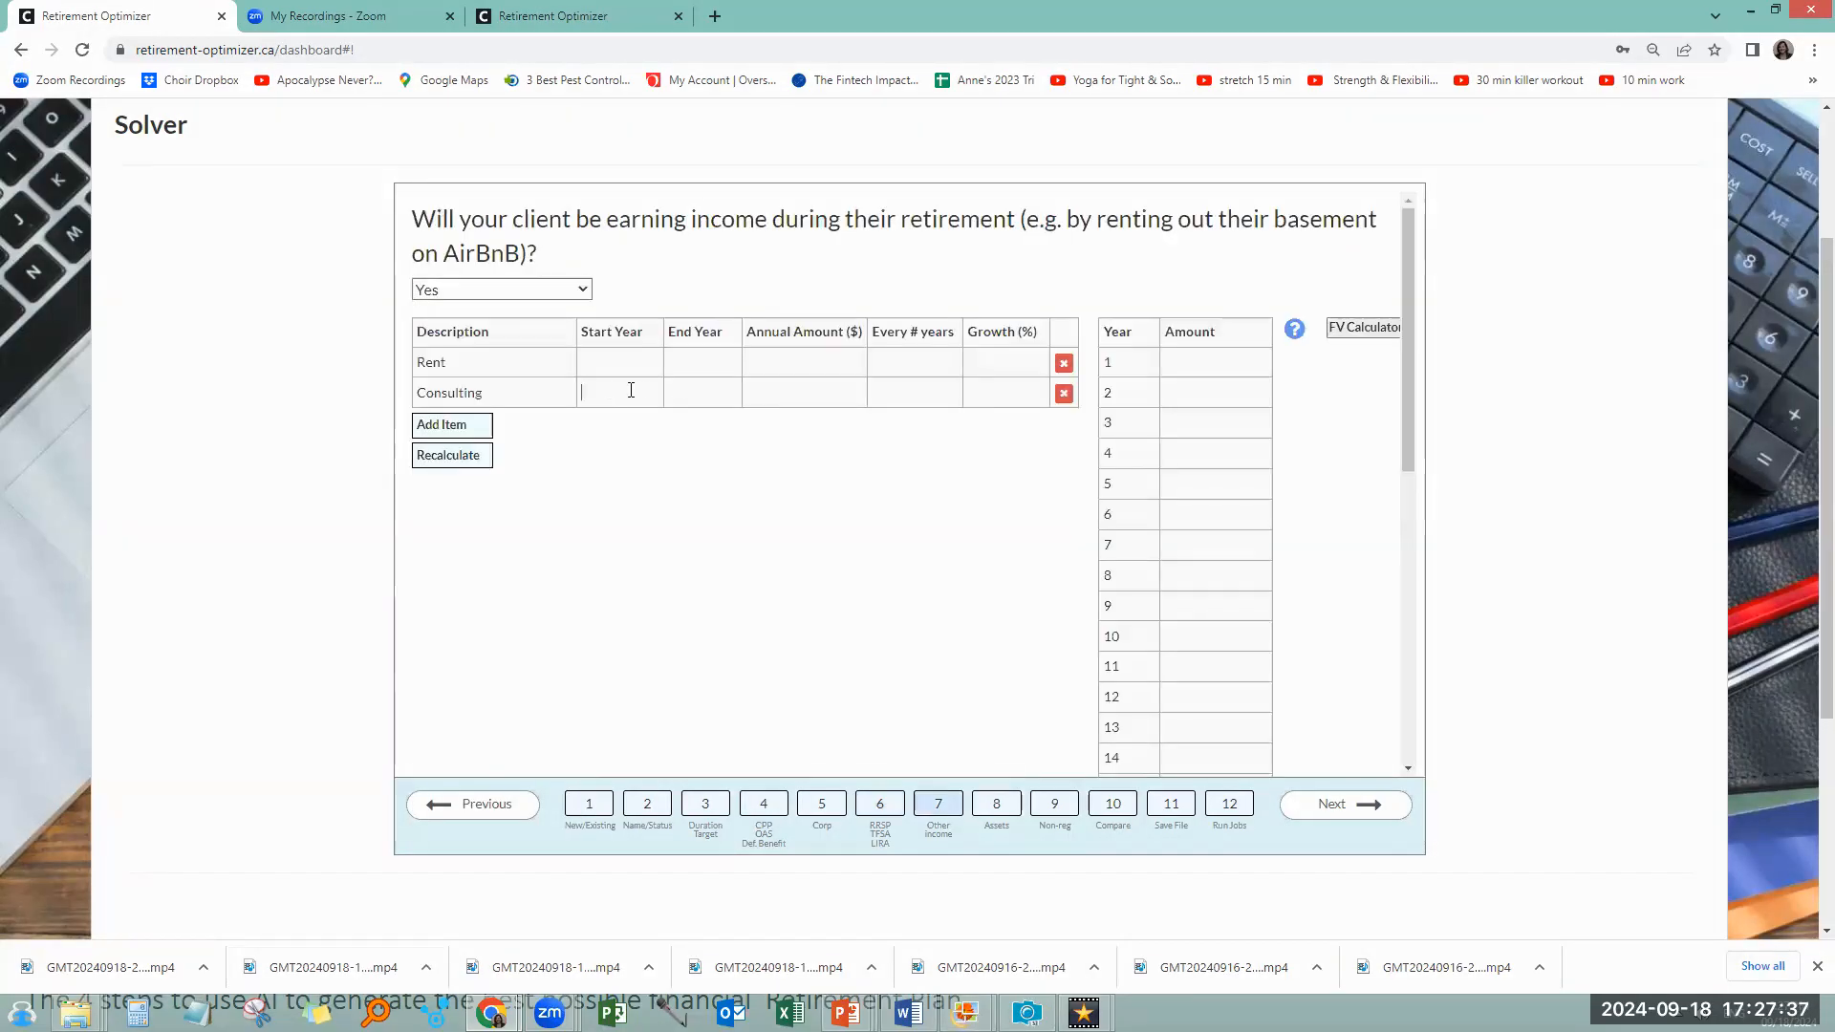
{"action": "left_click", "coordinate": [1064, 363]}
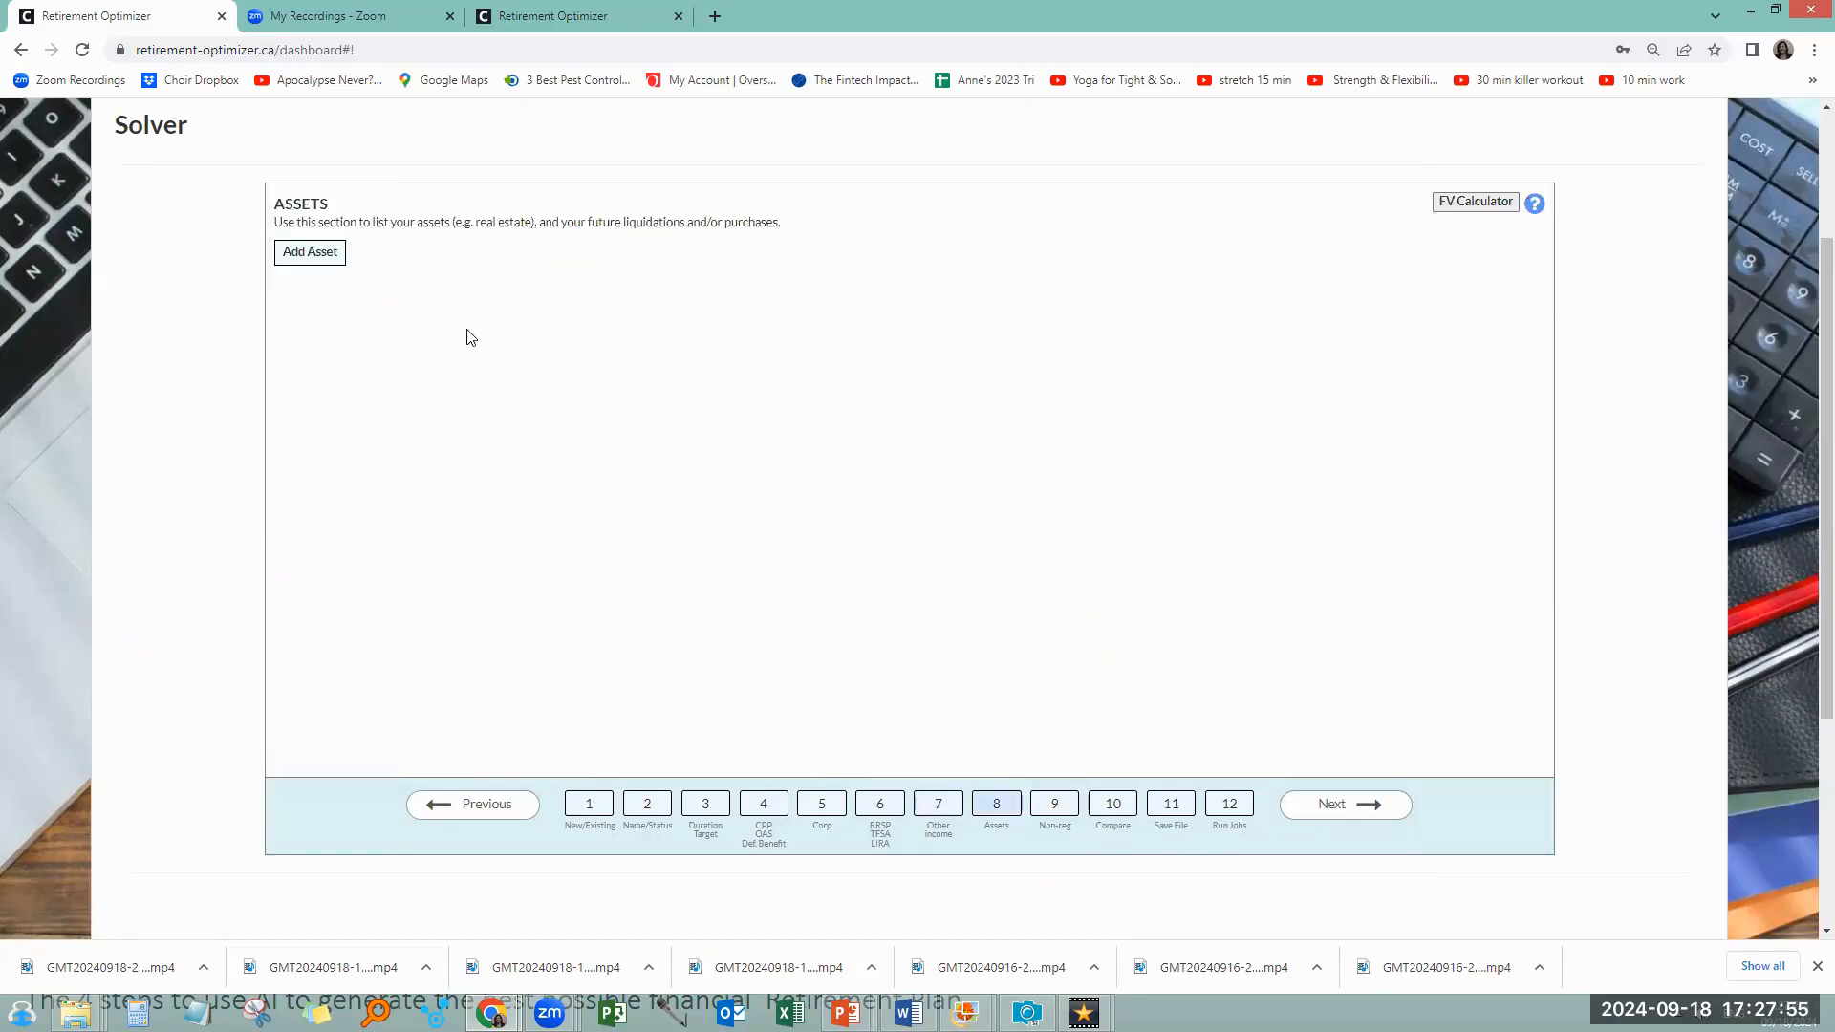
Add an asset named House and mark it as already owned
{"action": "left_click", "coordinate": [325, 254]}
{"action": "left_click", "coordinate": [323, 311]}
{"action": "type", "text": "House"}
{"action": "left_click", "coordinate": [381, 312]}
{"action": "left_click", "coordinate": [373, 342]}
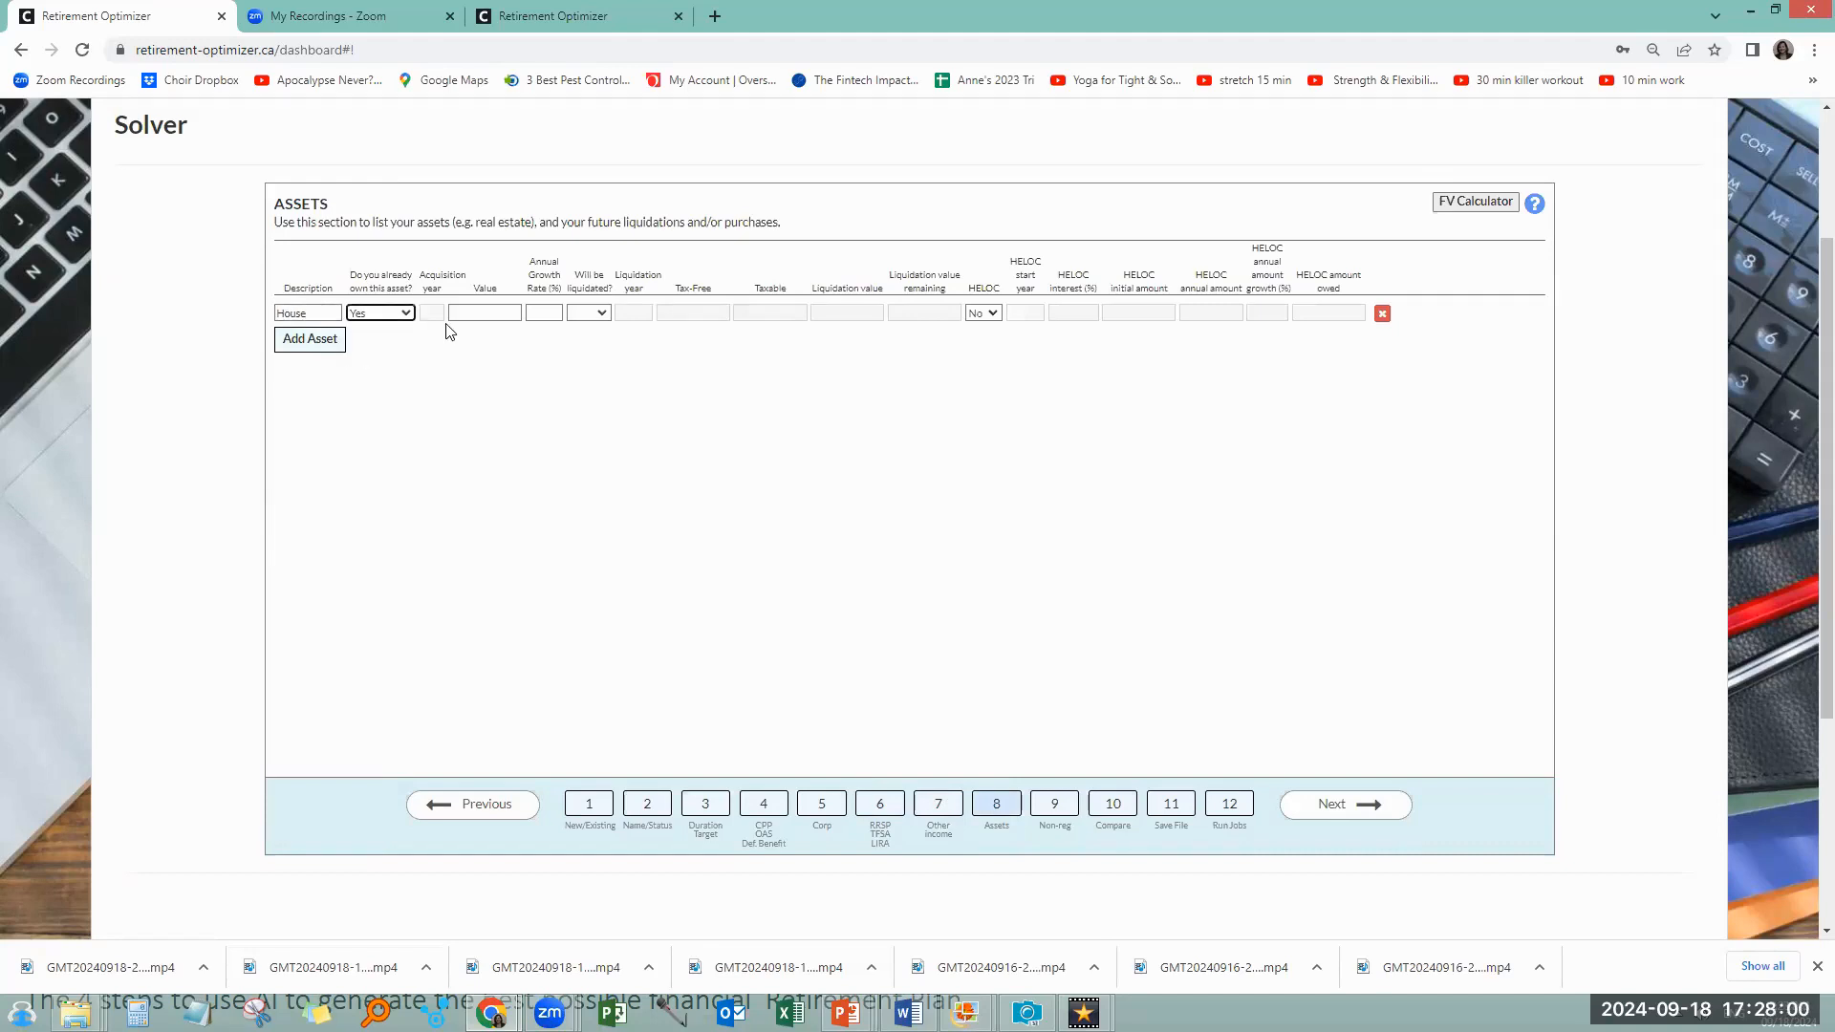
Set the House asset's value to $900,000 and its annual growth rate to 6%
{"action": "left_click", "coordinate": [485, 311]}
{"action": "type", "text": "1"}
{"action": "type", "text": "00"}
{"action": "type", "text": "000"}
{"action": "left_click", "coordinate": [541, 315]}
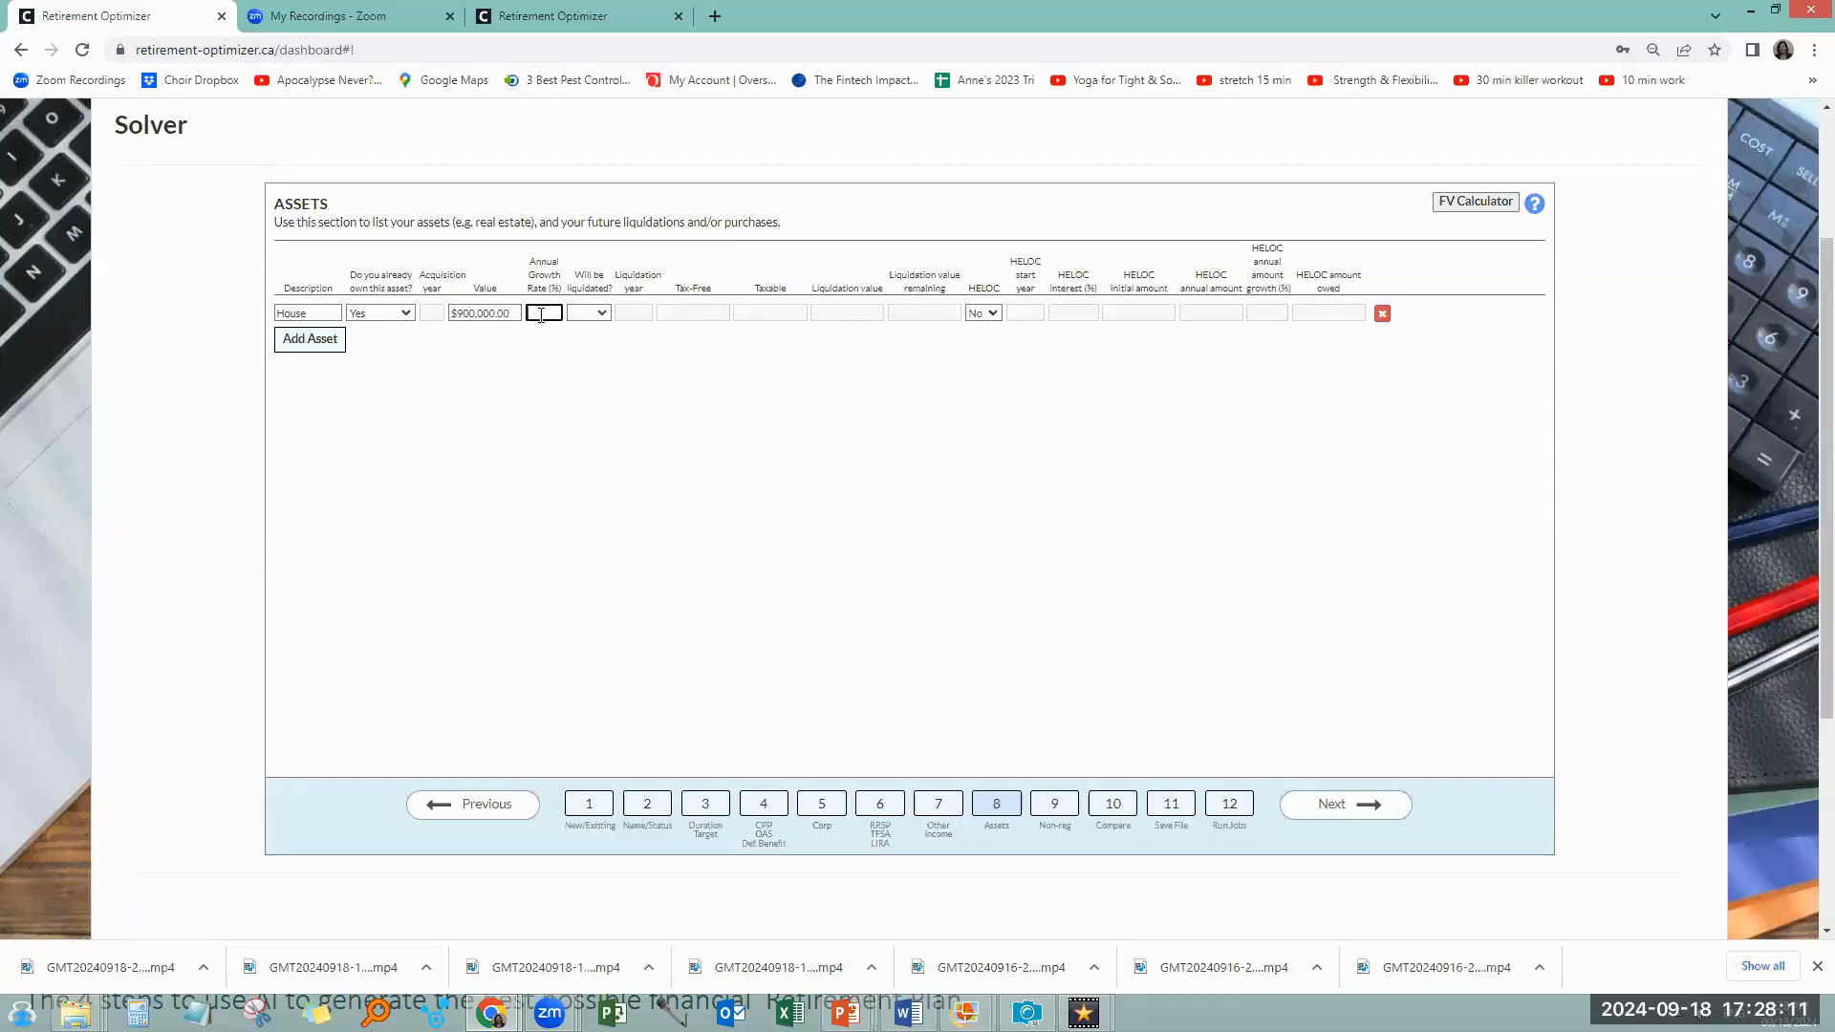
{"action": "type", "text": "5"}
Set the House to be liquidated in year 10, with 1,520,531.06 tax-free and $0 taxable
{"action": "left_click", "coordinate": [588, 313]}
{"action": "left_click", "coordinate": [582, 337]}
{"action": "left_click", "coordinate": [646, 314]}
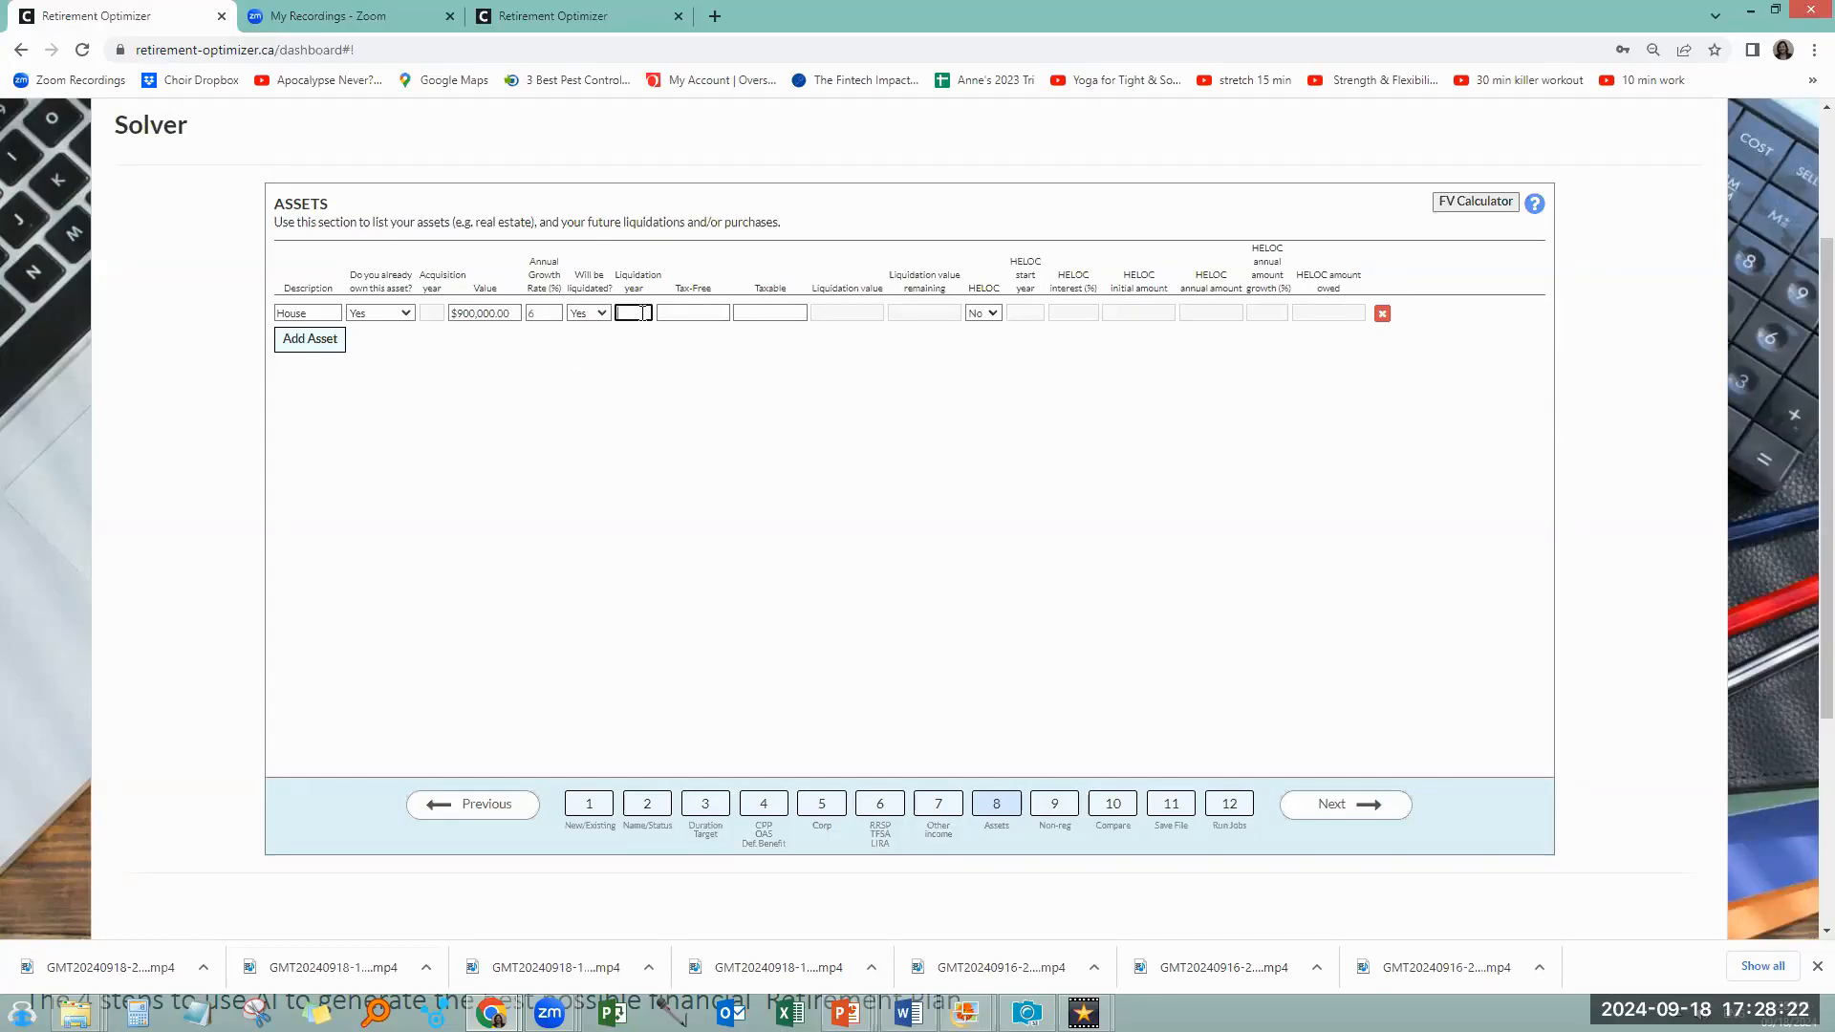
{"action": "key", "text": "Tab"}
{"action": "double_click", "coordinate": [845, 312]}
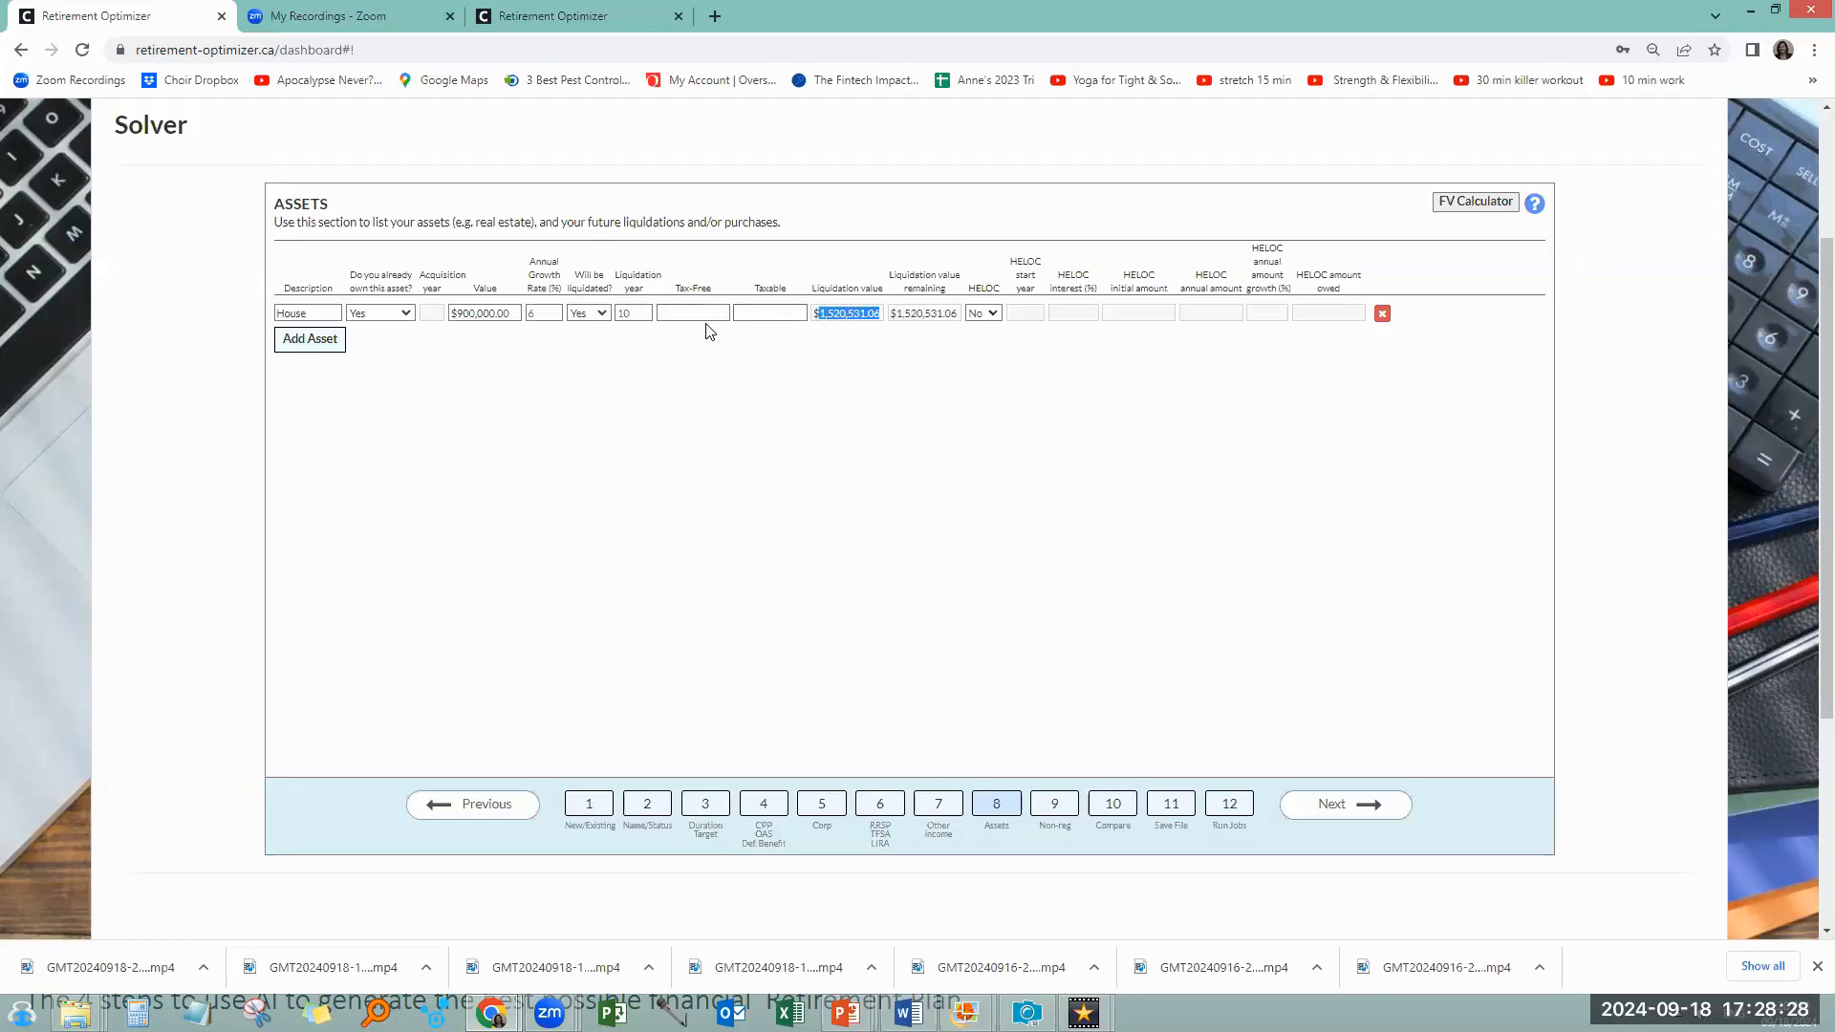
{"action": "left_click", "coordinate": [706, 315]}
{"action": "type", "text": "1,520,531.06"}
{"action": "left_click", "coordinate": [767, 316]}
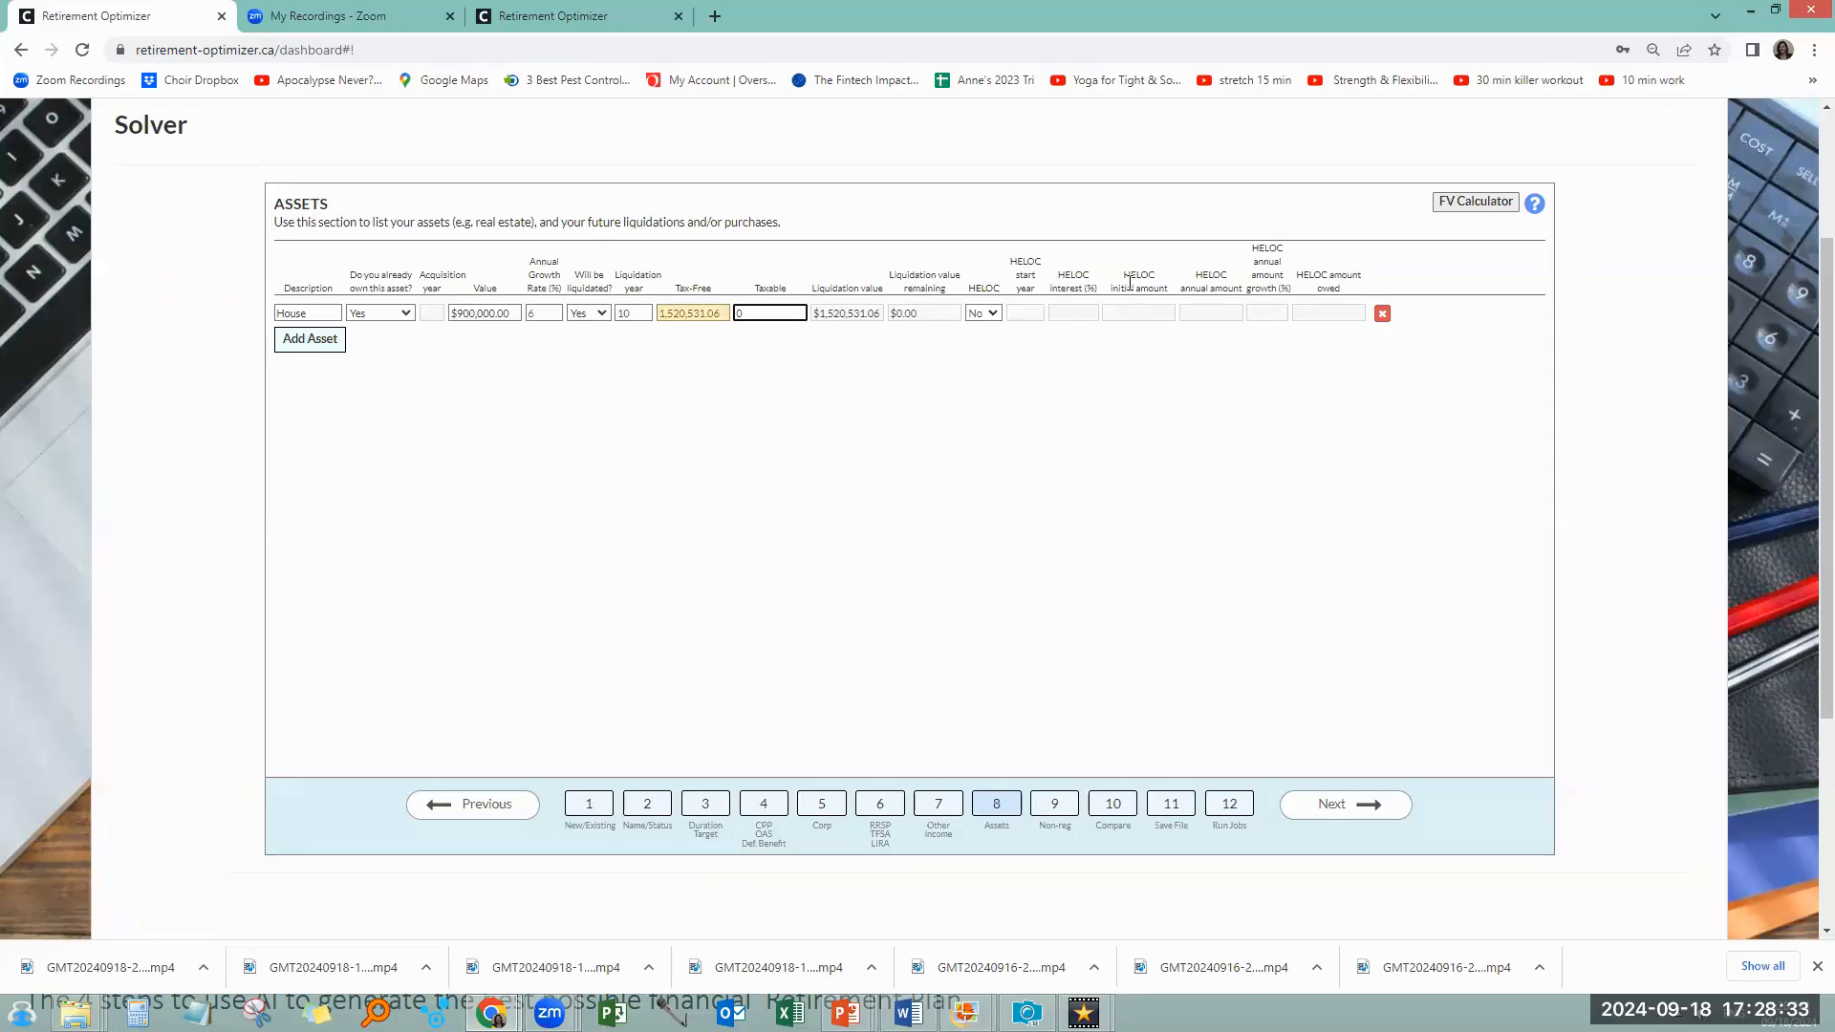
Add an already owned asset named cottage, worth $500,000 with 6% annual growth, that will not be liquidated
{"action": "left_click", "coordinate": [316, 339]}
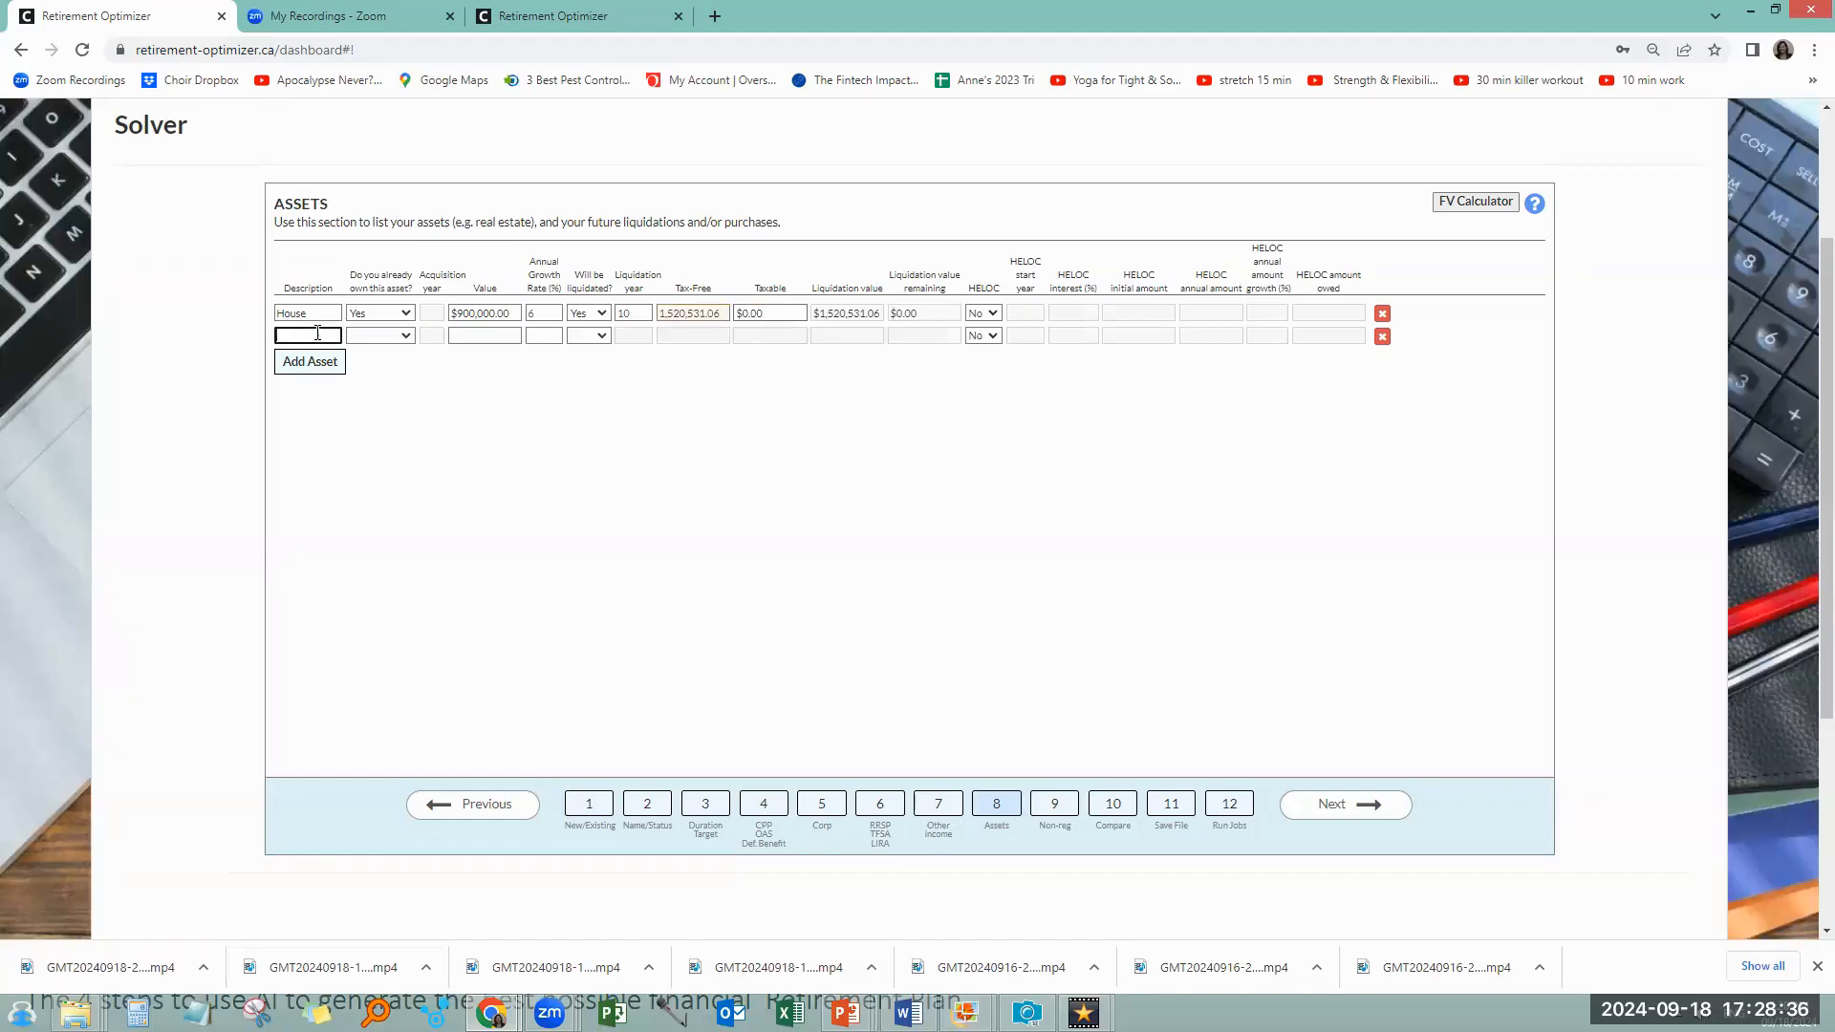
{"action": "type", "text": "cottage"}
{"action": "left_click", "coordinate": [381, 336]}
{"action": "left_click", "coordinate": [387, 359]}
{"action": "left_click", "coordinate": [478, 336]}
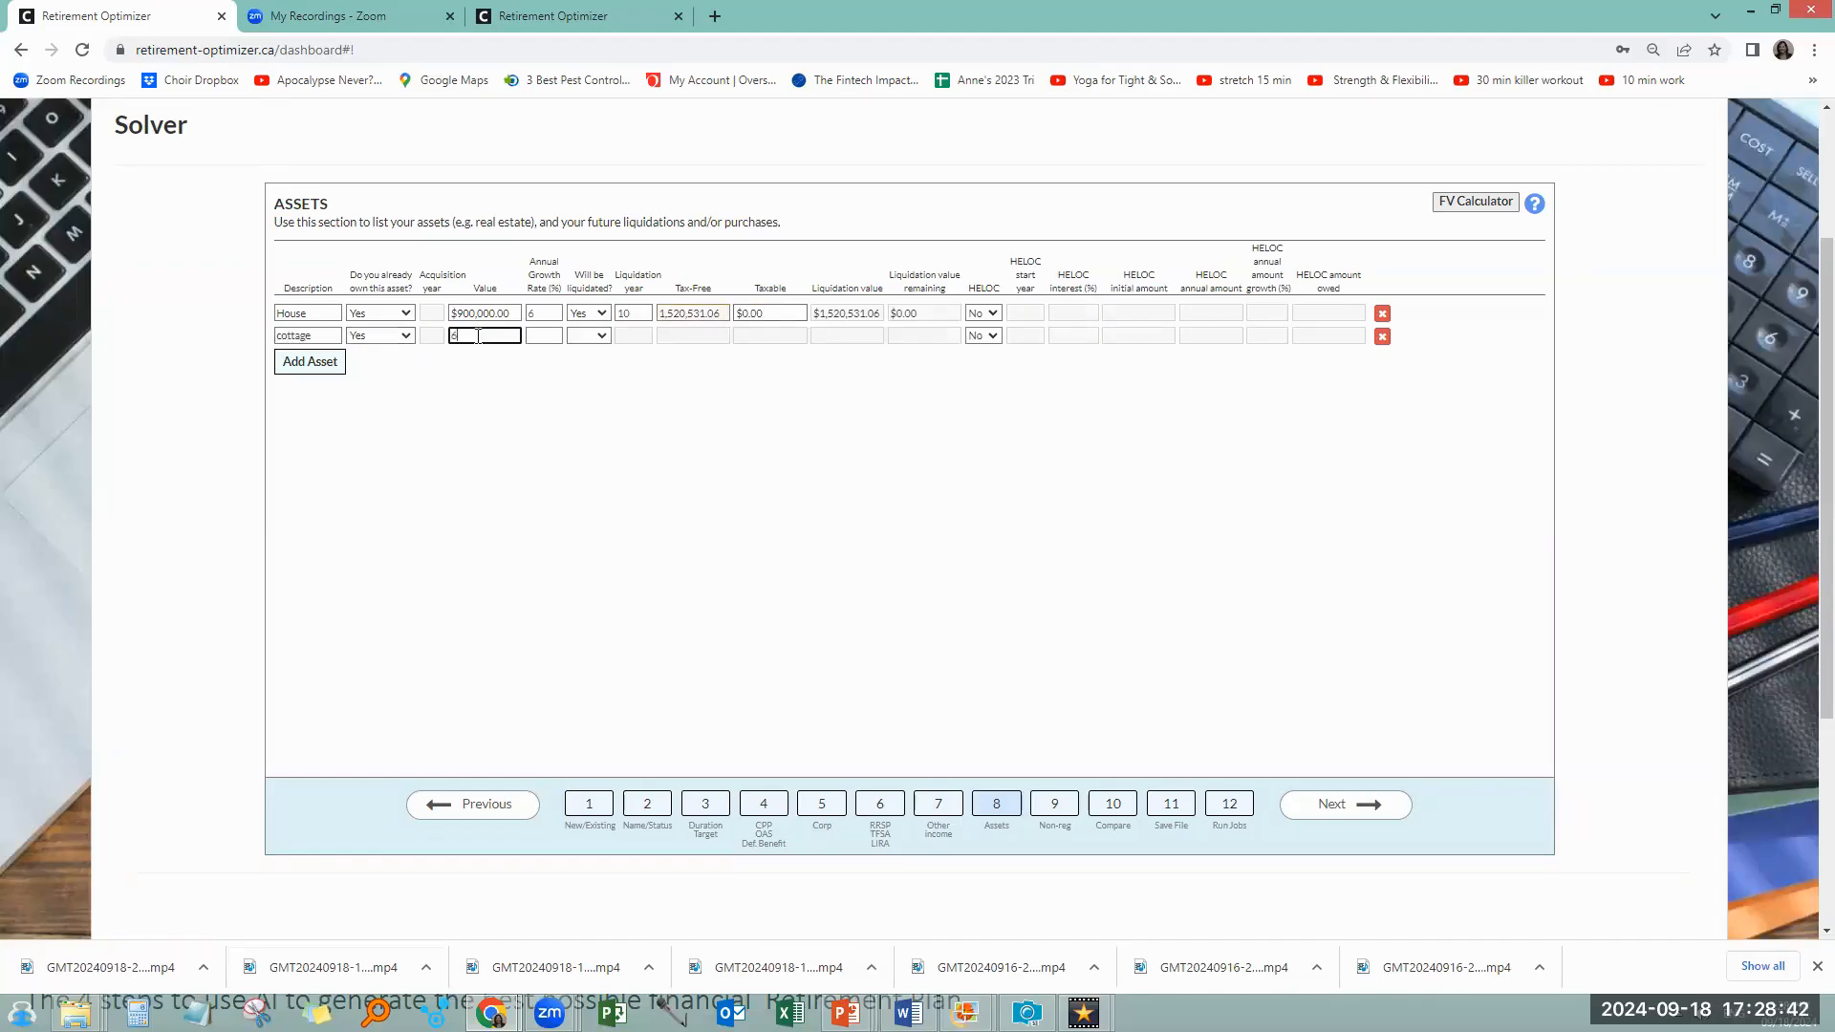
{"action": "type", "text": "500,000"}
{"action": "left_click", "coordinate": [543, 336]}
{"action": "left_click", "coordinate": [589, 335]}
{"action": "left_click", "coordinate": [593, 379]}
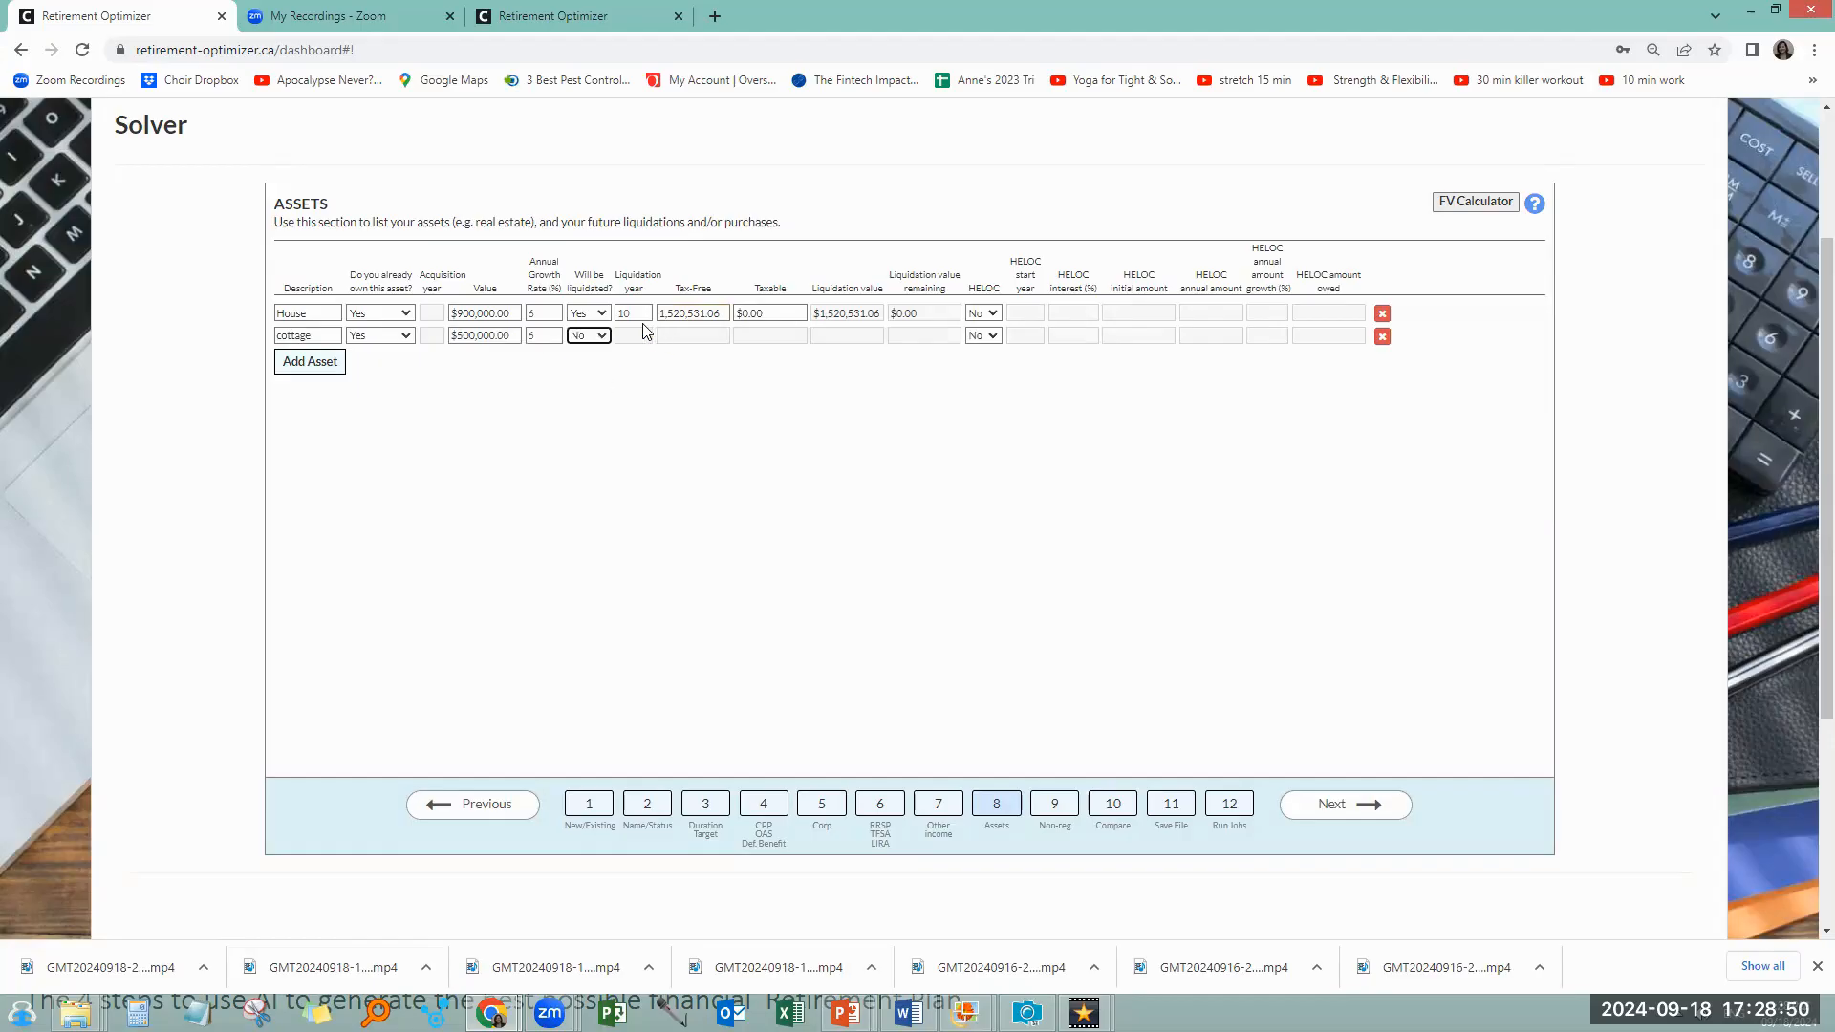
Add a third asset named new house and mark it as already owned
{"action": "left_click", "coordinate": [318, 367]}
{"action": "left_click", "coordinate": [321, 358]}
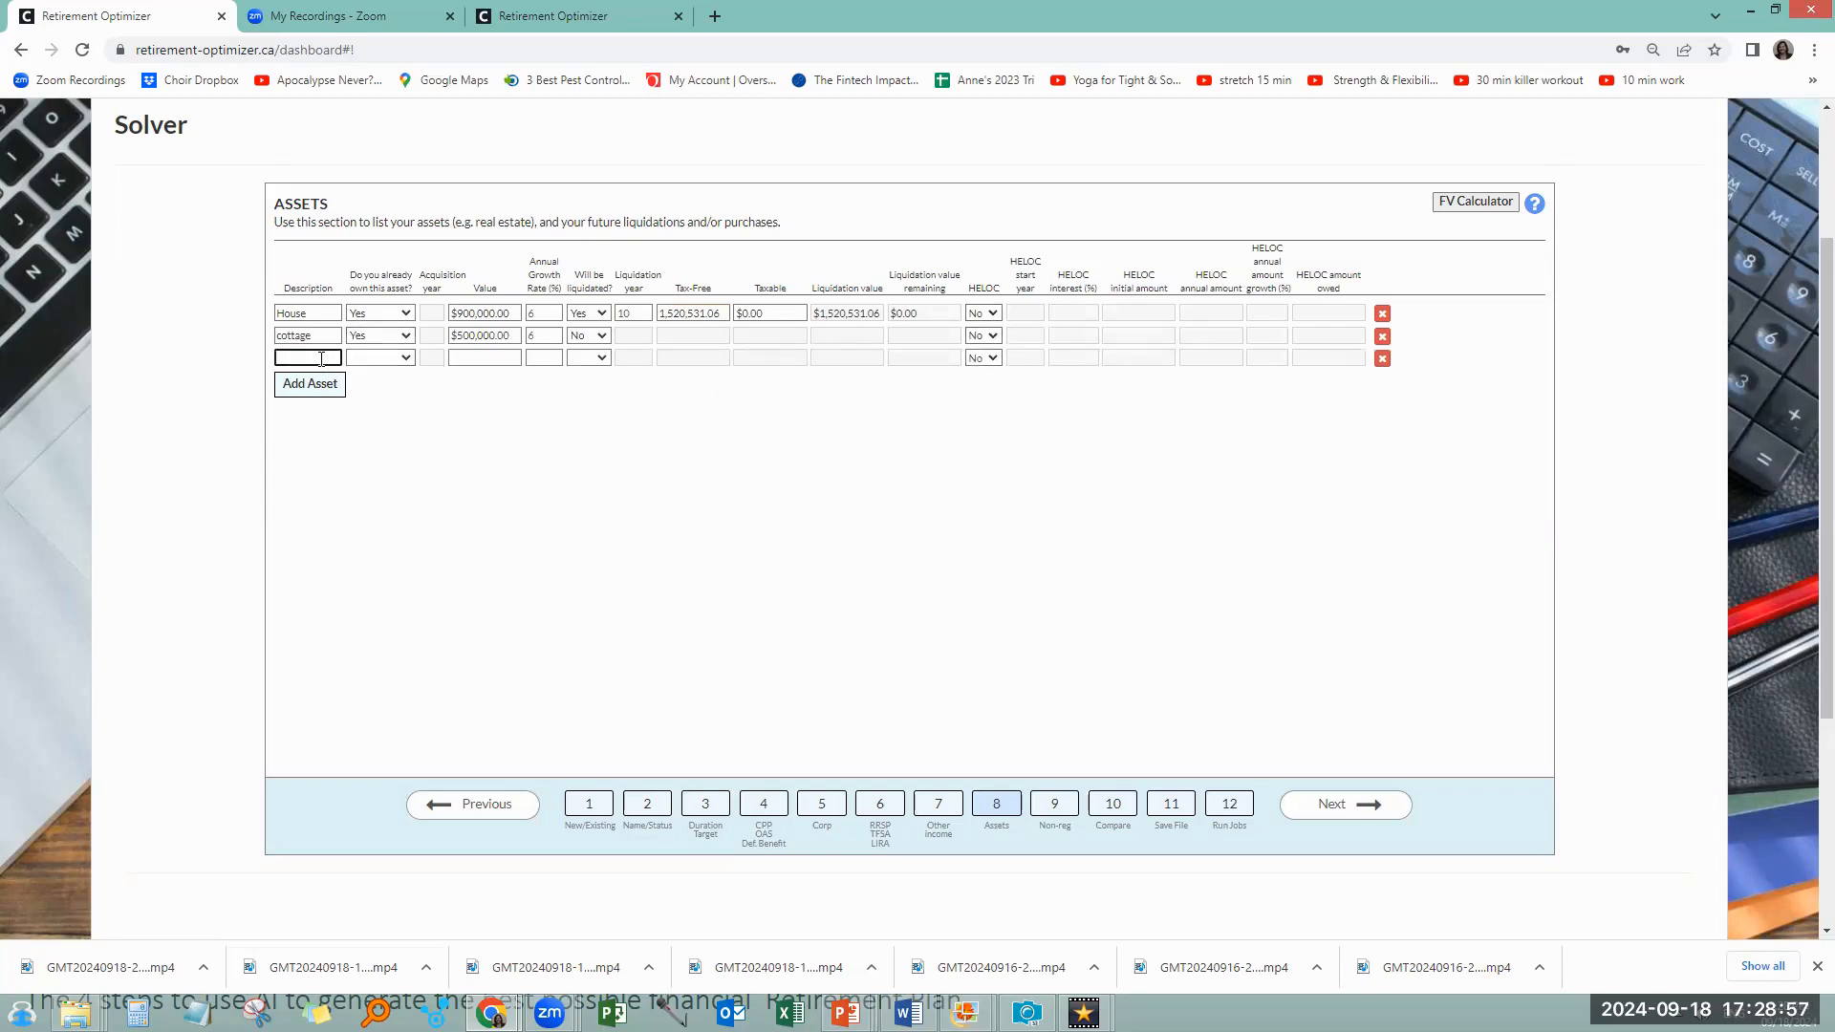
{"action": "type", "text": "new how"}
{"action": "key", "text": "BackSpace"}
{"action": "type", "text": "use"}
{"action": "key", "text": "Tab"}
{"action": "key", "text": "y"}
Set the new house's value to $900,000 and its annual growth rate to 6%
{"action": "left_click", "coordinate": [493, 358]}
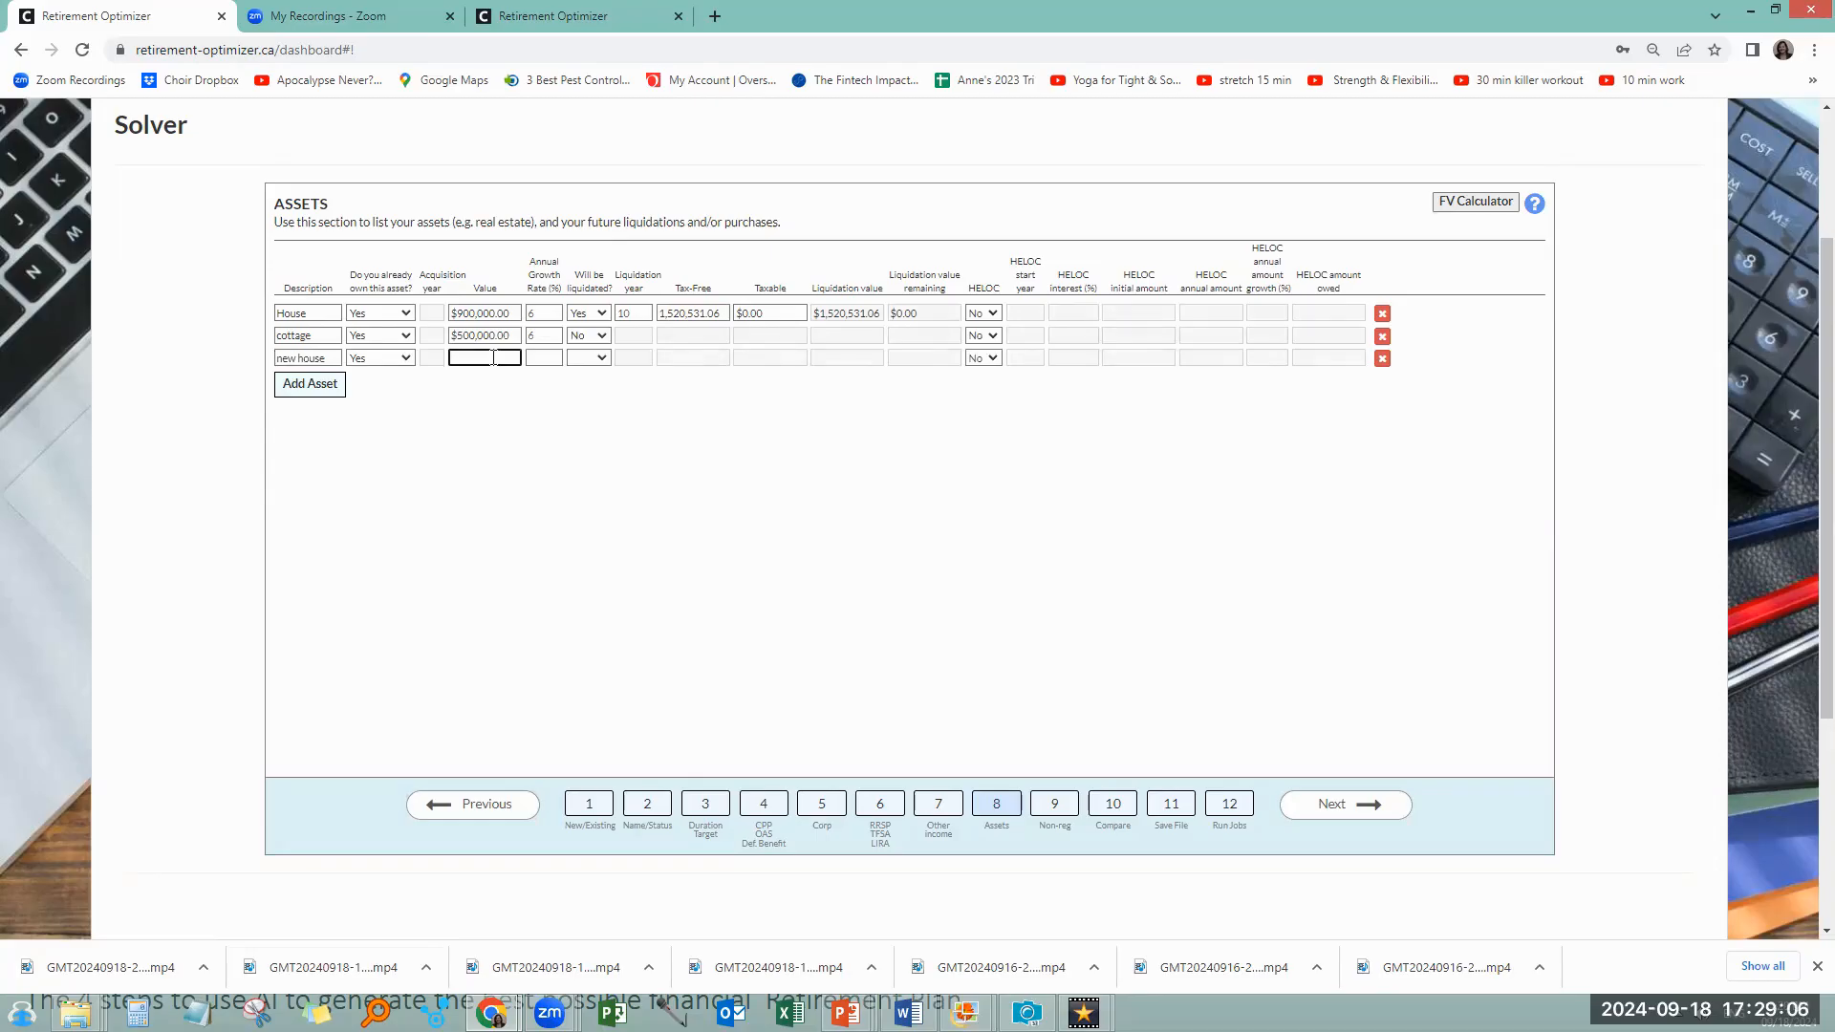
{"action": "type", "text": "900,"}
{"action": "type", "text": "0000"}
{"action": "left_click", "coordinate": [548, 360]}
{"action": "type", "text": "6"}
Change the new house to not yet owned, with acquisition year 10 and no liquidation
{"action": "left_click", "coordinate": [382, 359]}
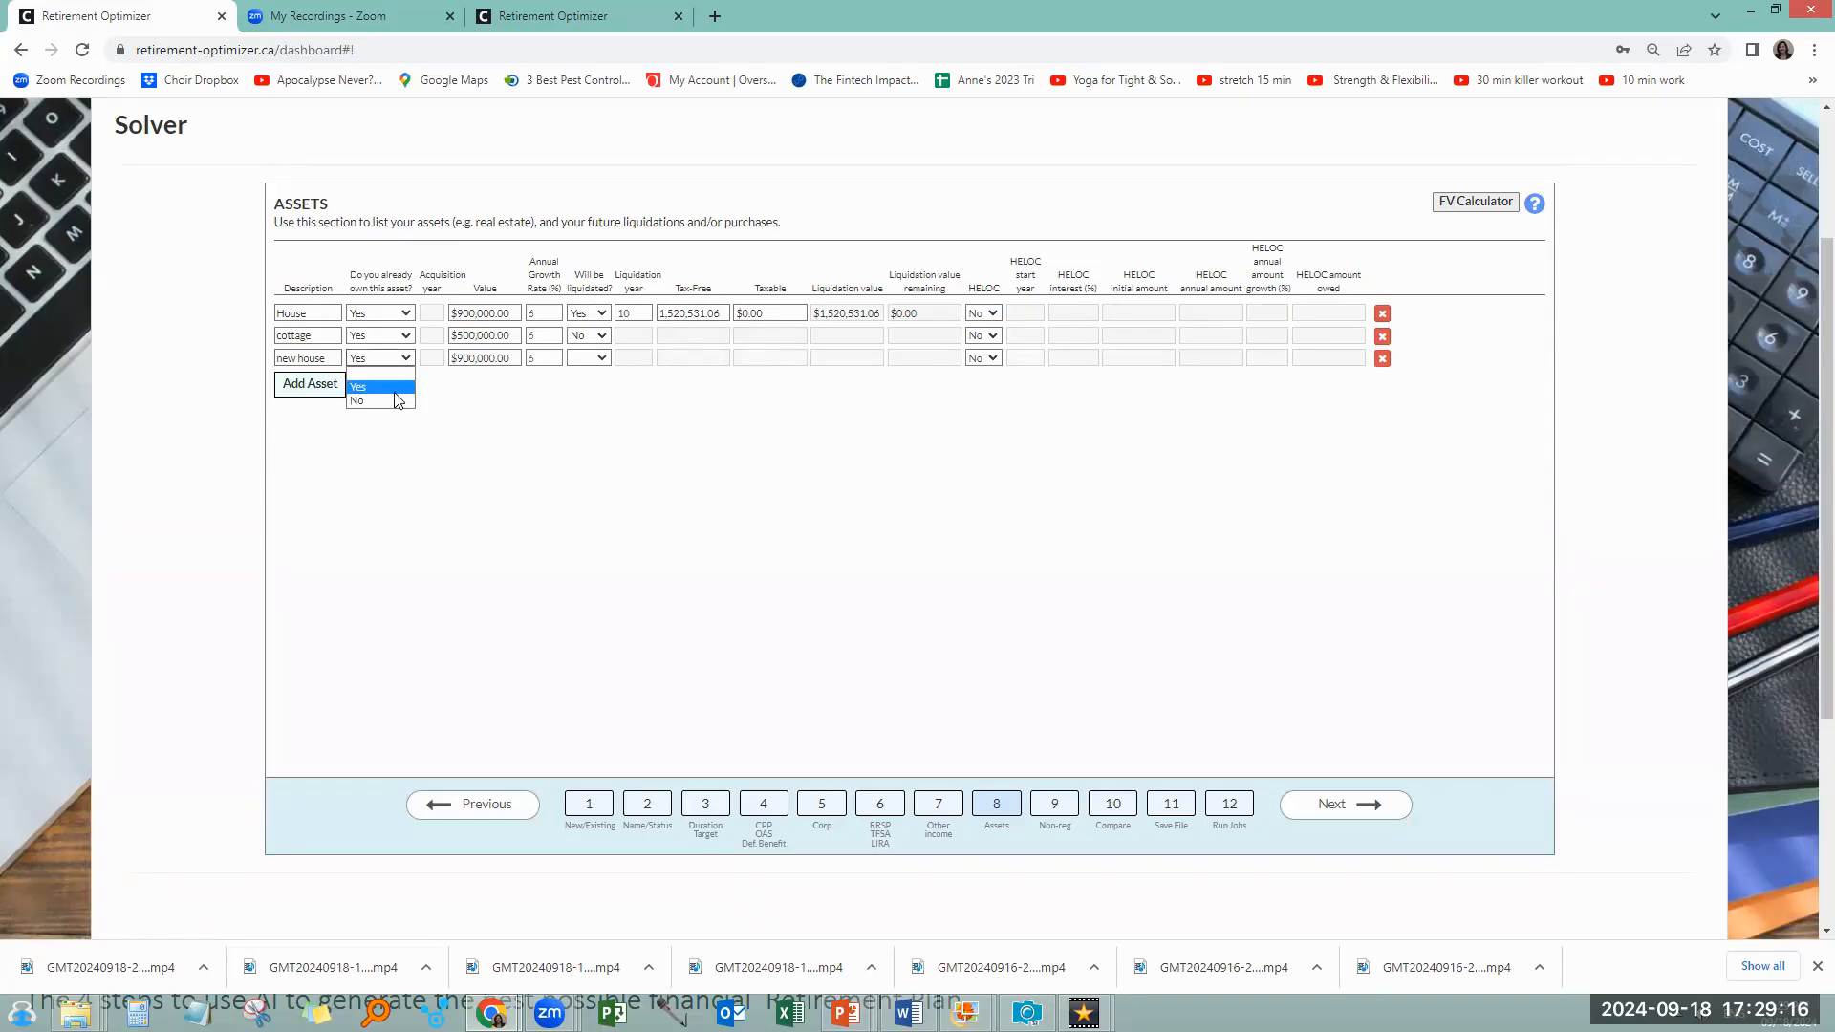
{"action": "left_click", "coordinate": [379, 402]}
{"action": "left_click", "coordinate": [433, 358]}
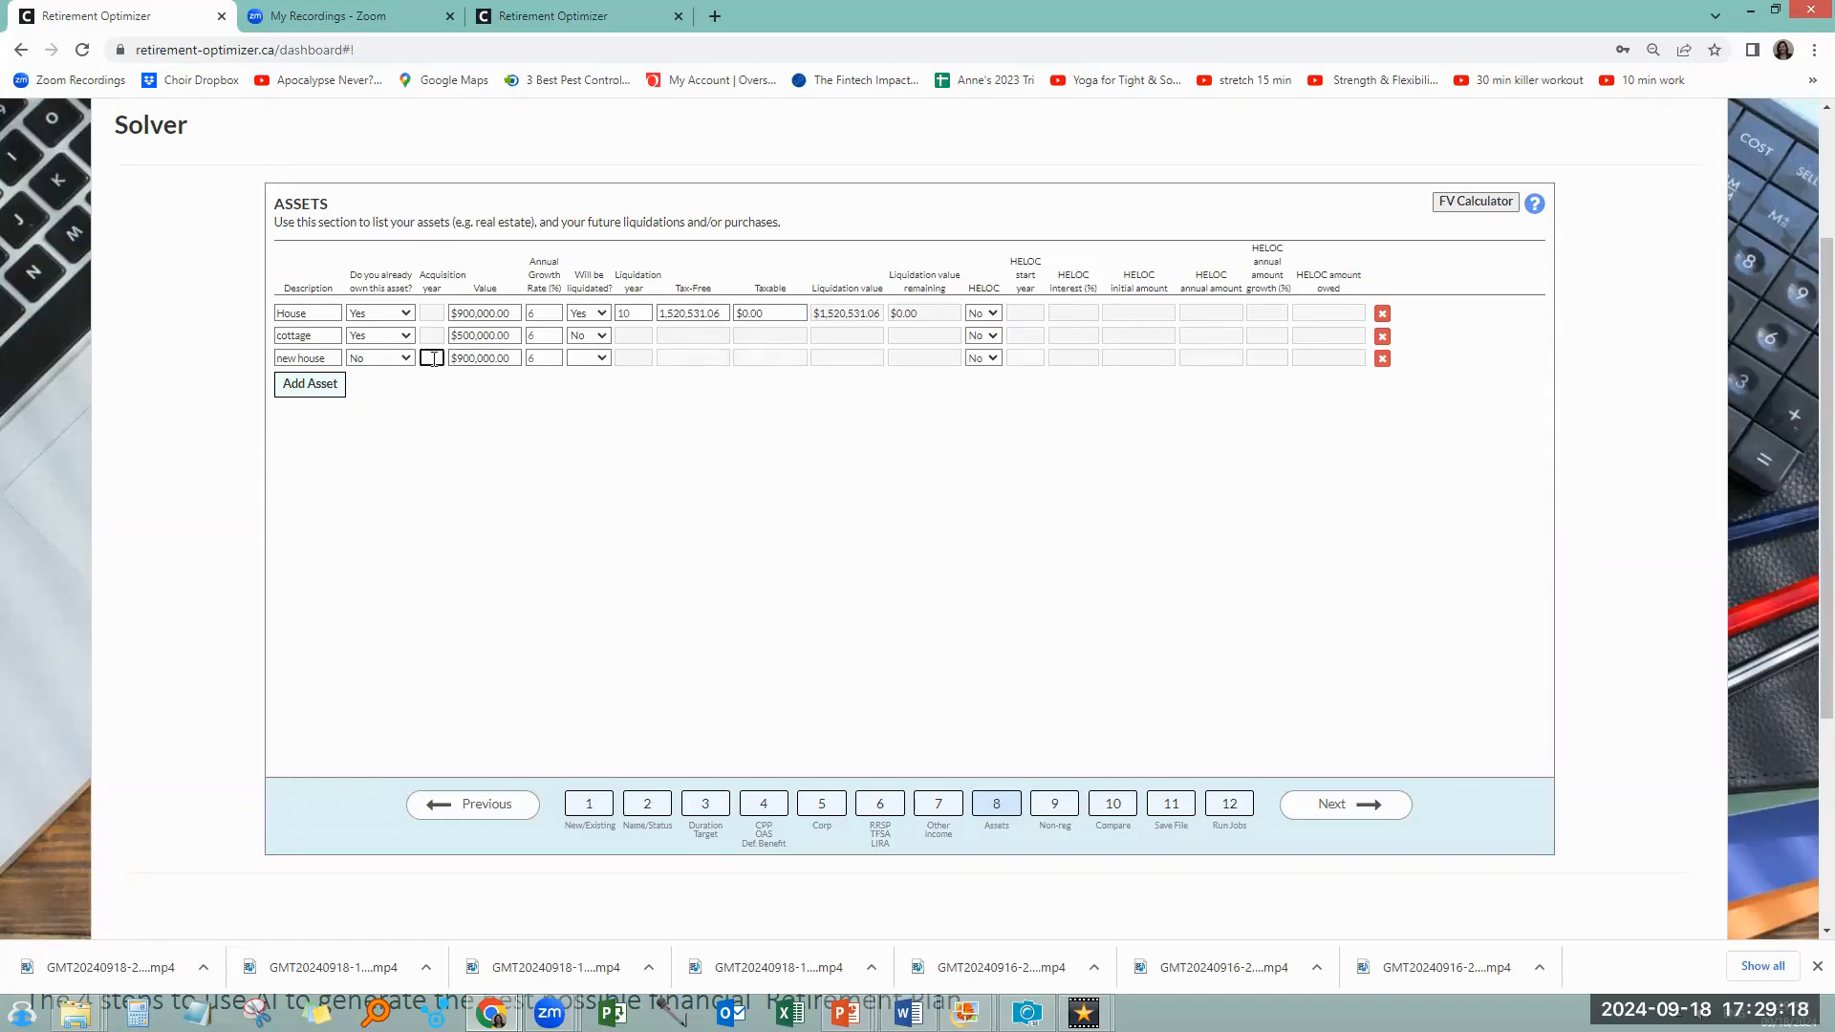
{"action": "type", "text": "10"}
{"action": "left_click", "coordinate": [583, 358]}
{"action": "left_click", "coordinate": [583, 401]}
Continue to the non-registered section, indicate that the client has such an account, and set its value at retirement to $100,000
{"action": "left_click", "coordinate": [1324, 804]}
{"action": "left_click", "coordinate": [532, 255]}
{"action": "left_click", "coordinate": [531, 294]}
{"action": "left_click", "coordinate": [497, 351]}
{"action": "type", "text": "10"}
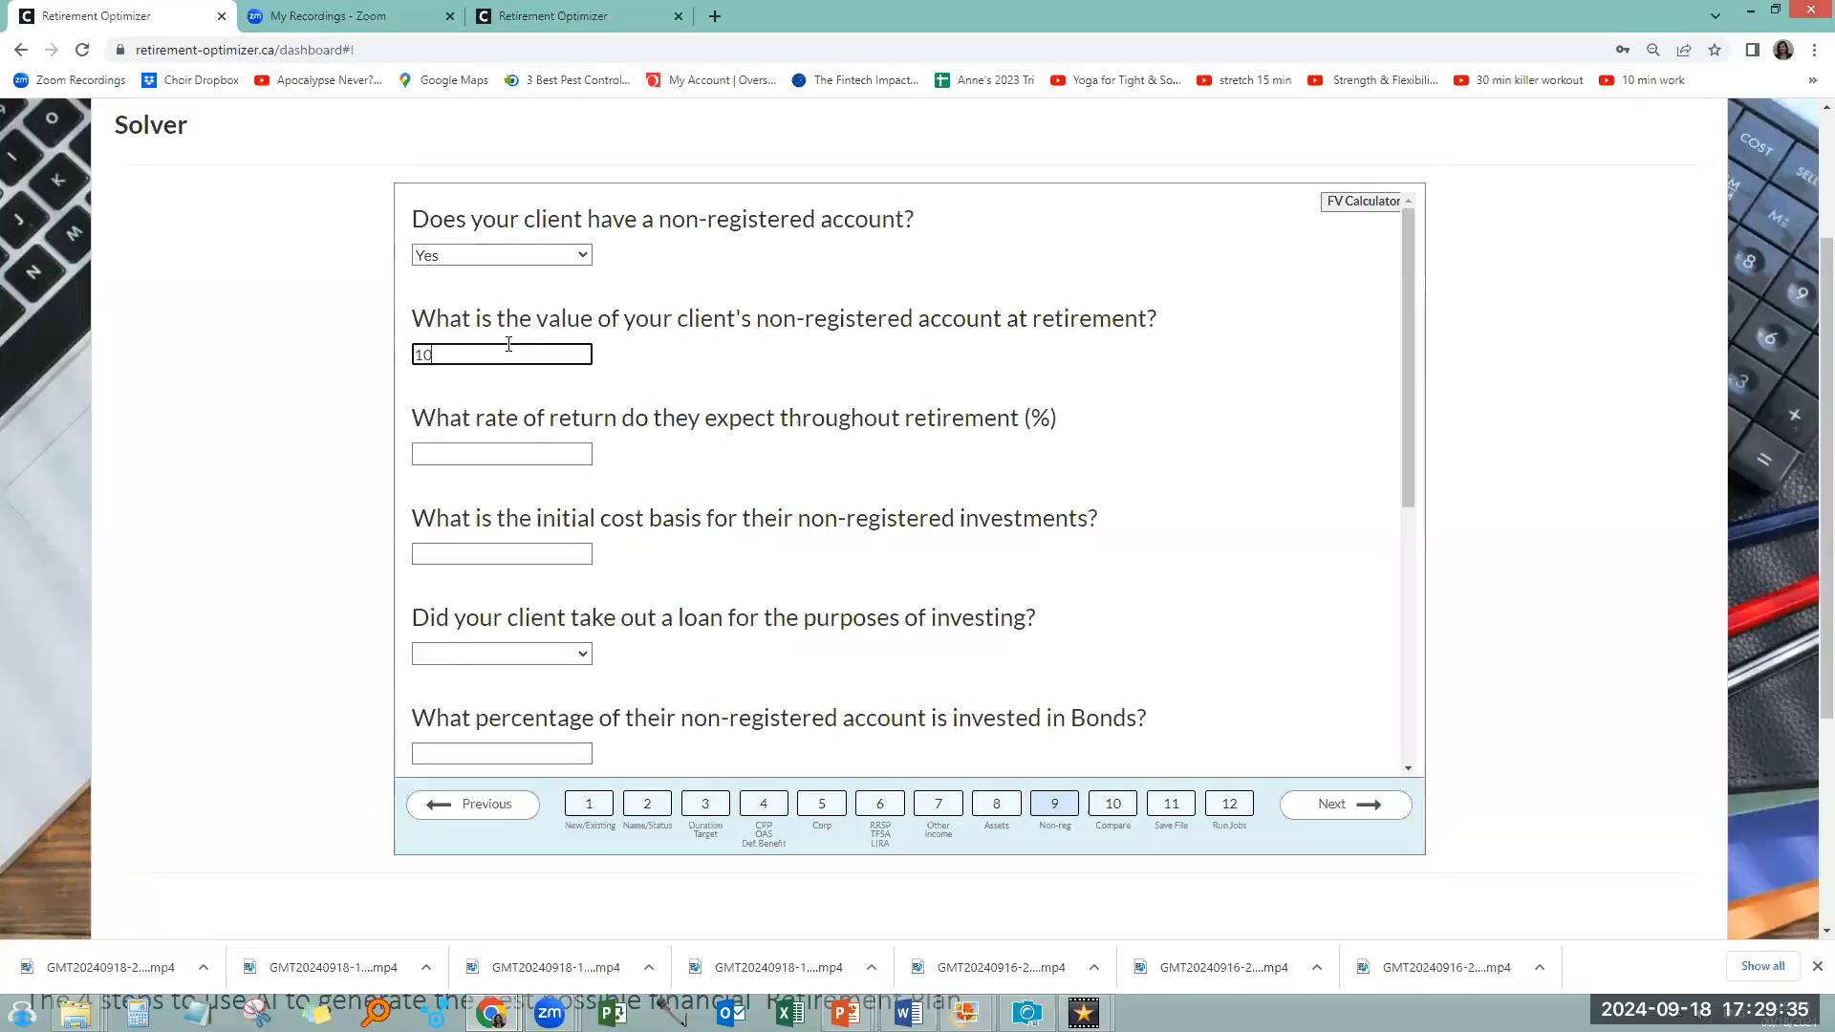
{"action": "type", "text": "0,000000"}
Set the non-registered account's rate of return to 7% and cost basis to $40,000, with no investment loan
{"action": "left_click", "coordinate": [562, 455]}
{"action": "type", "text": "7"}
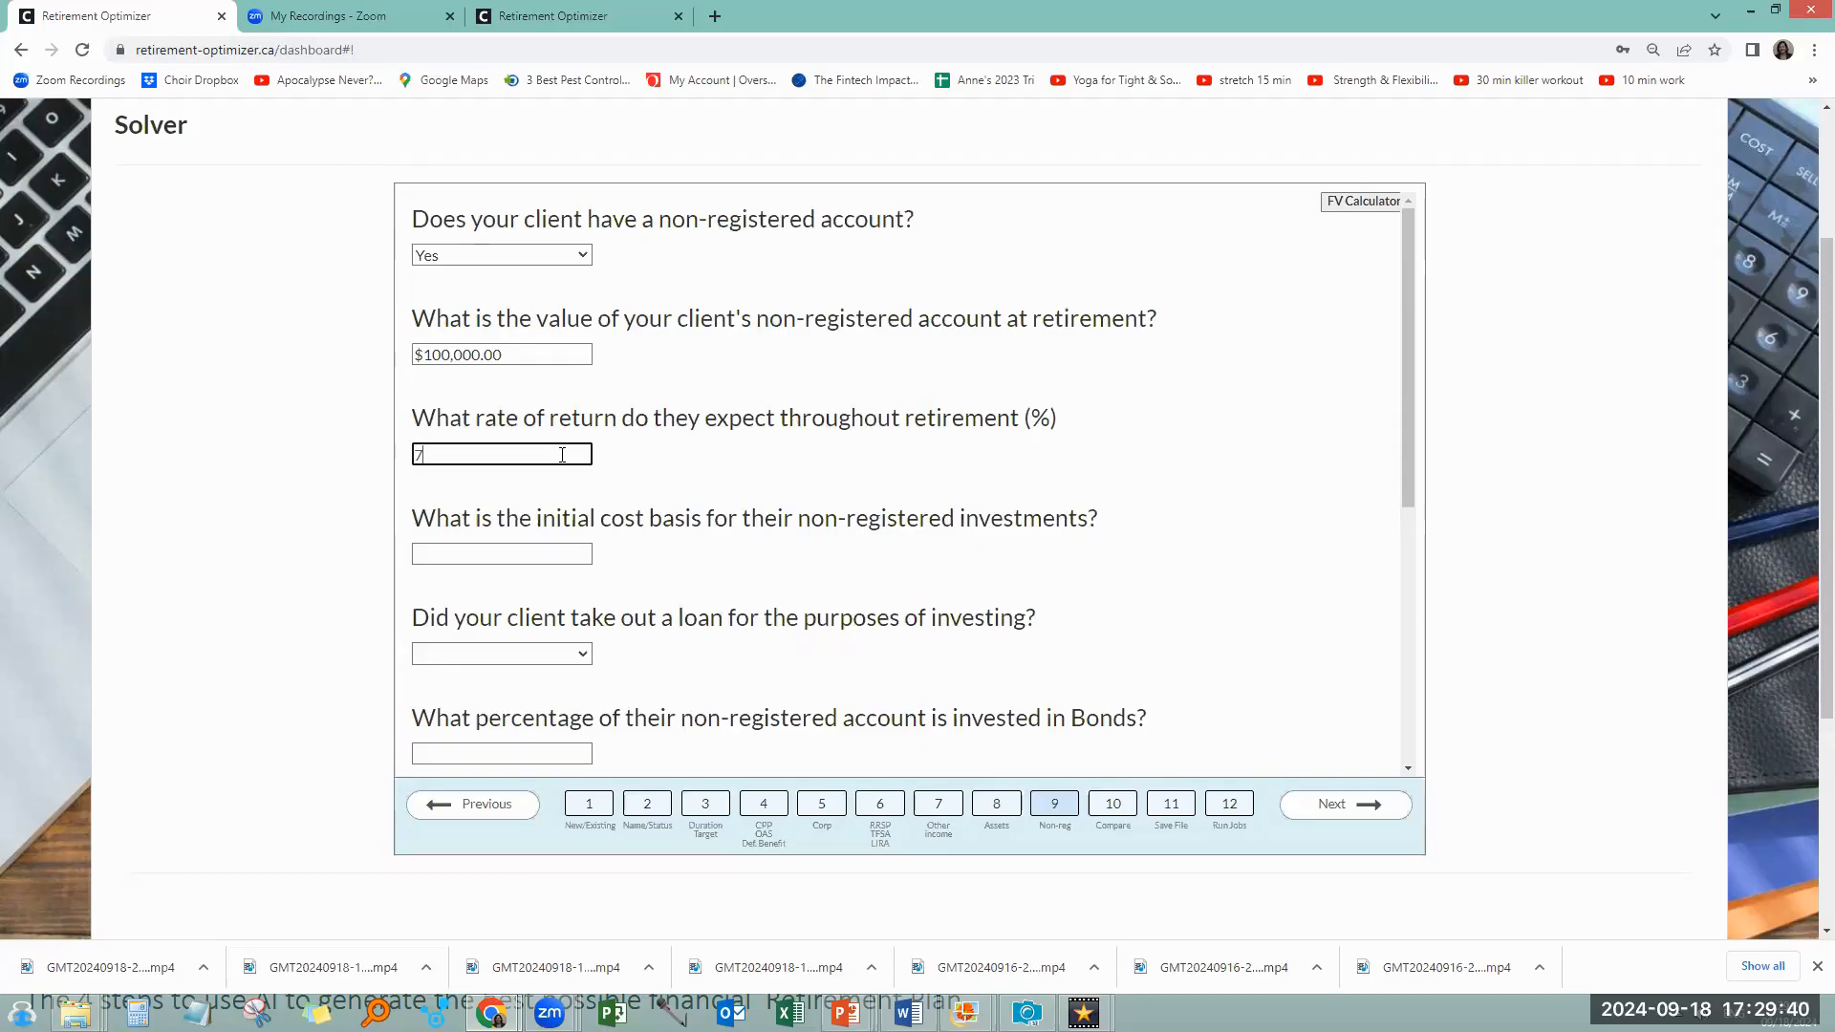
{"action": "left_click", "coordinate": [543, 557]}
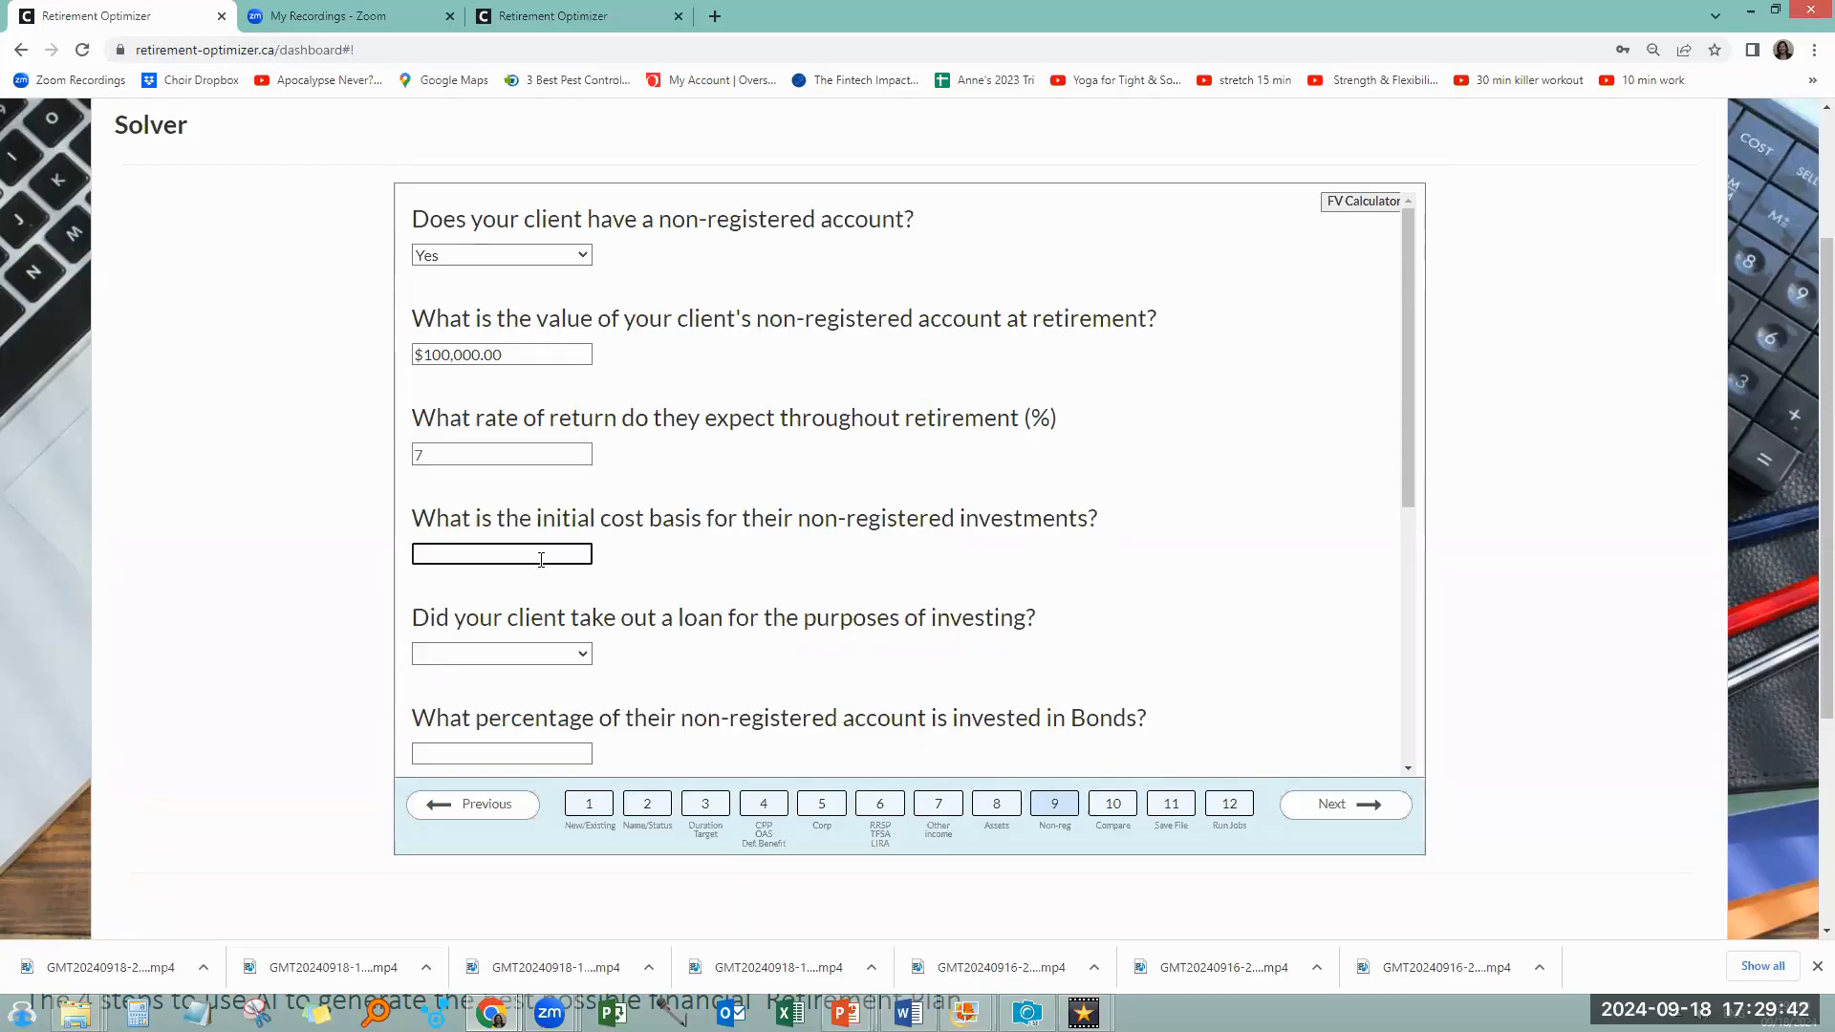
{"action": "type", "text": "40000"}
{"action": "left_click", "coordinate": [541, 654]}
{"action": "left_click", "coordinate": [549, 713]}
Set the non-registered account's bond share to 30% and the yearly bond interest to 4
{"action": "left_click", "coordinate": [524, 752]}
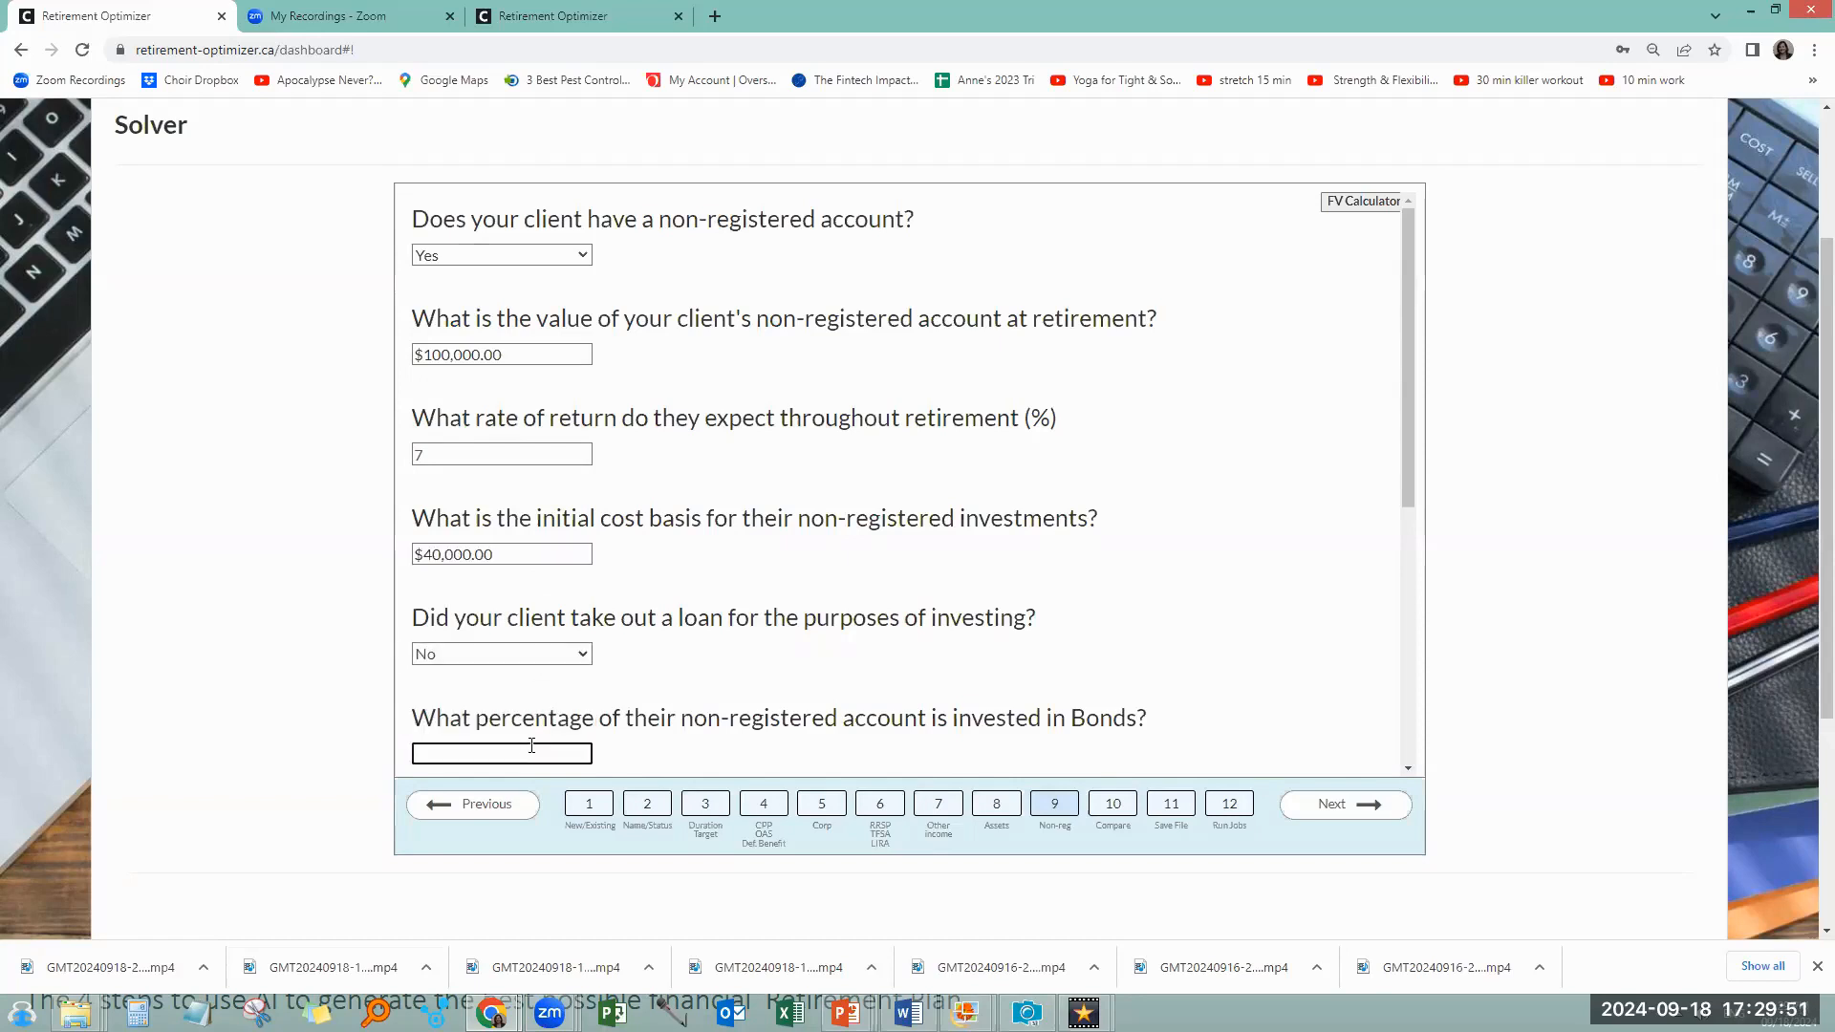
{"action": "scroll", "coordinate": [531, 746], "scroll_direction": "down", "scroll_amount": 5}
{"action": "type", "text": "30"}
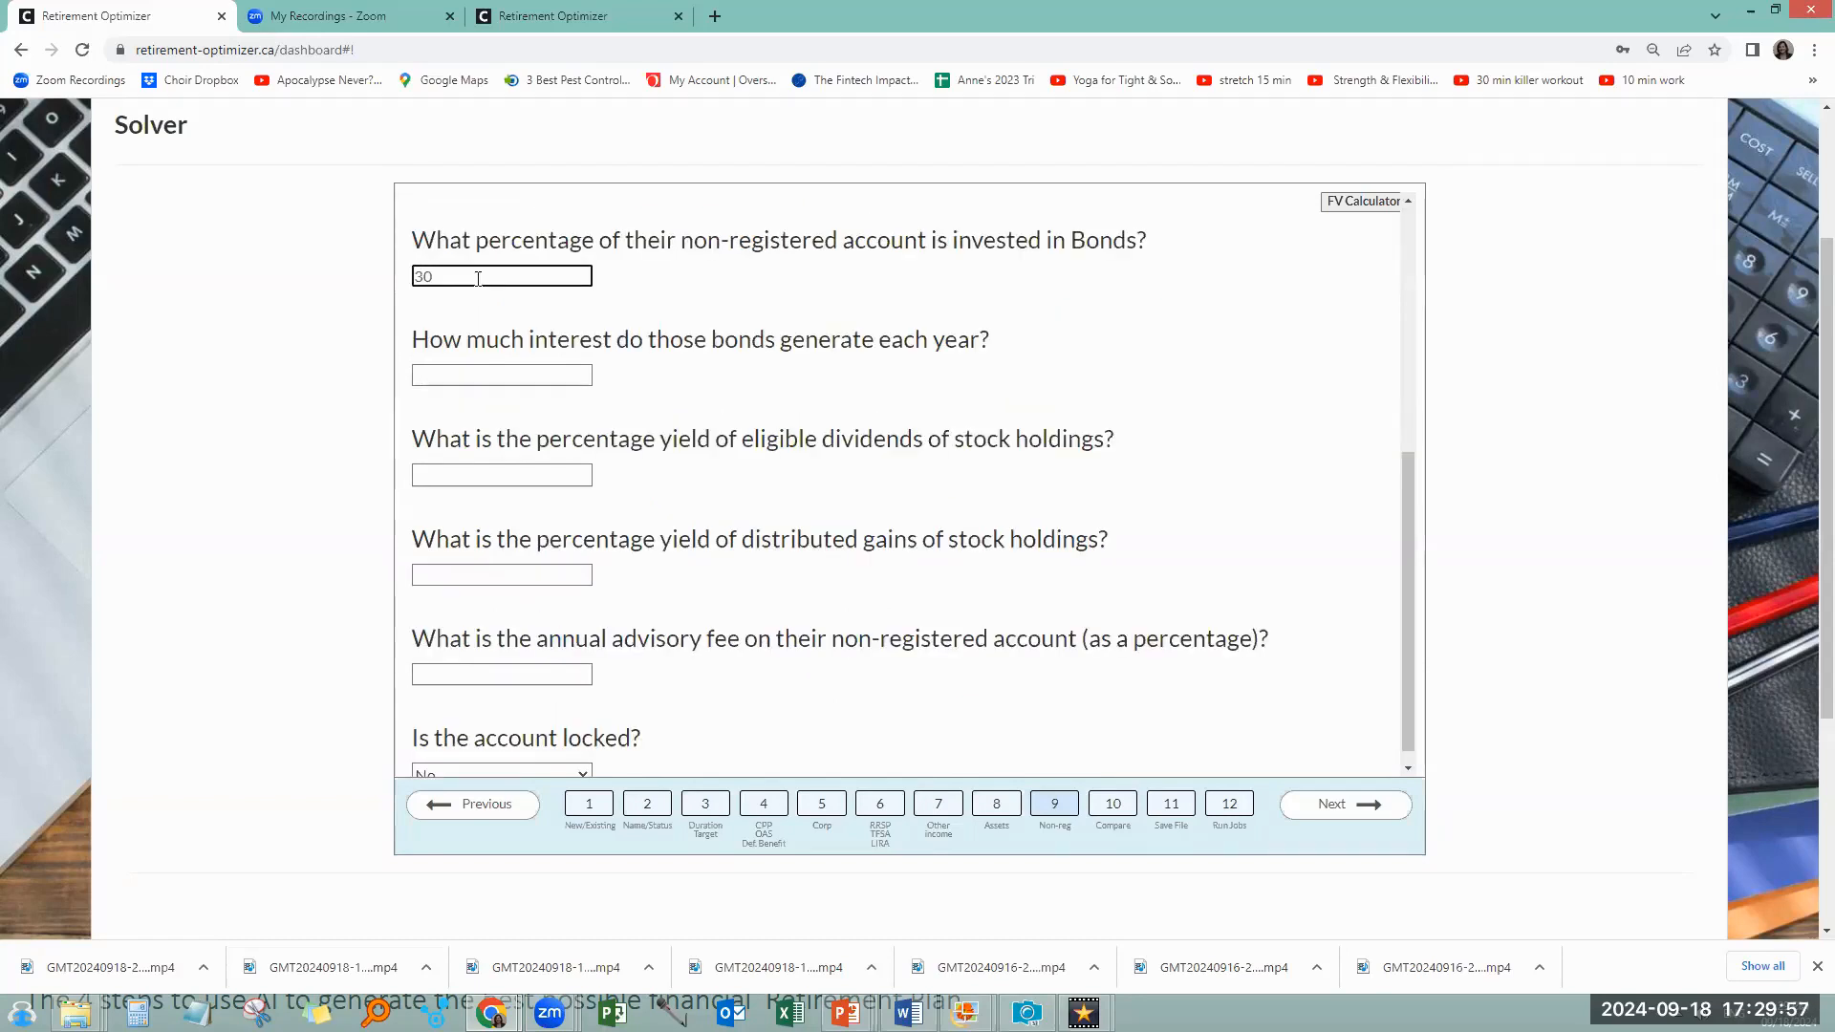
{"action": "left_click", "coordinate": [489, 367]}
{"action": "type", "text": "4"}
Set the stock holdings' eligible dividend and distributed gains yields to 3% each, and the annual advisory fee to 1.5%
{"action": "left_click", "coordinate": [513, 472]}
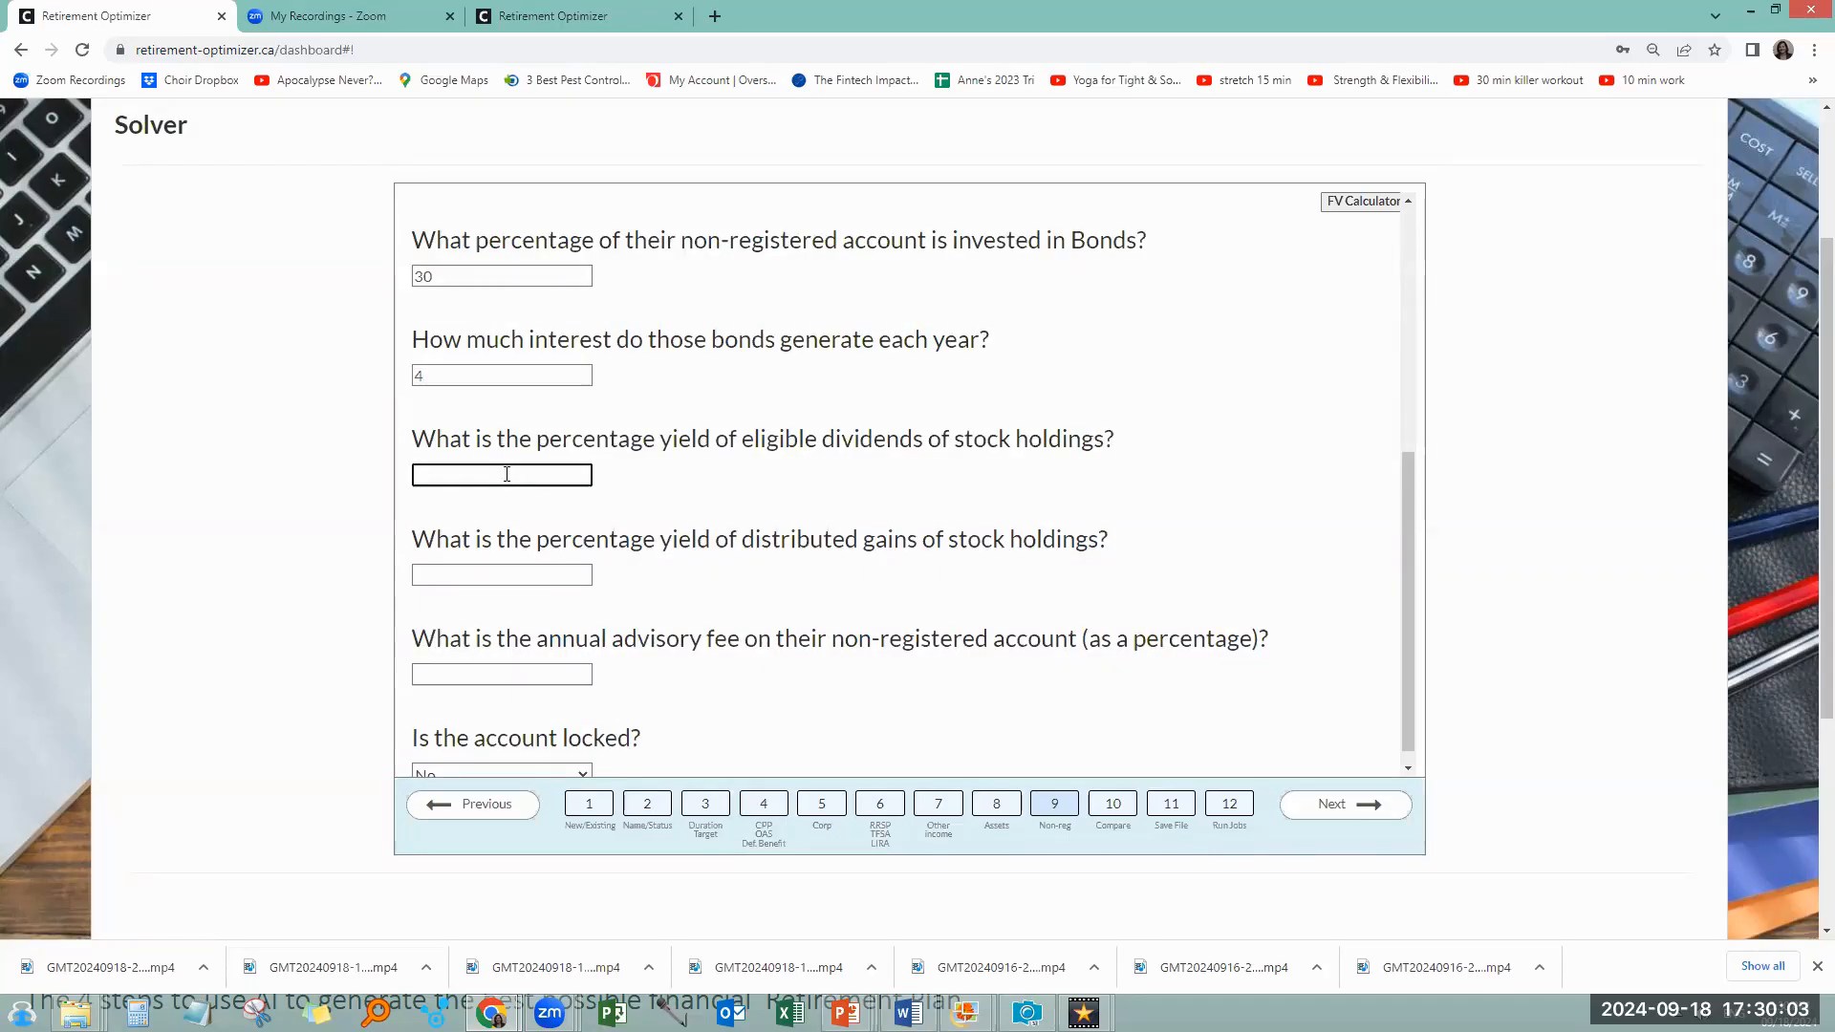
{"action": "left_click", "coordinate": [484, 574]}
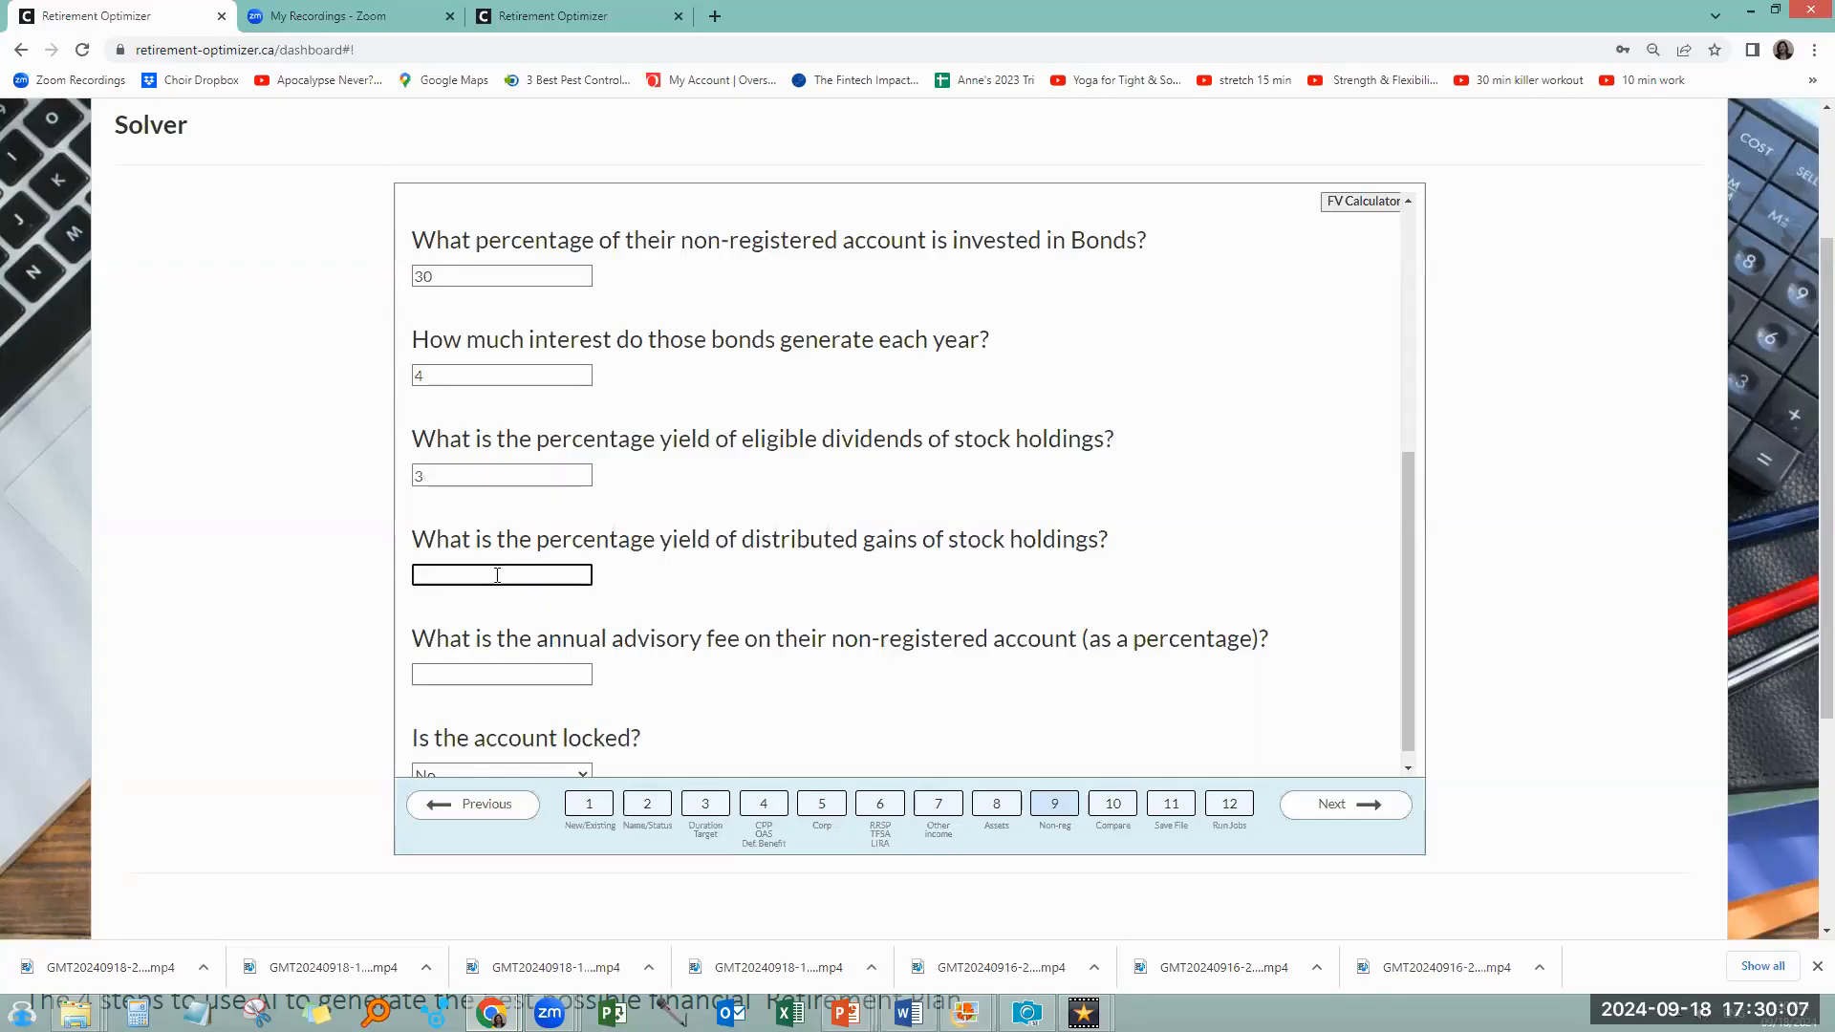
{"action": "type", "text": "3"}
{"action": "left_click", "coordinate": [514, 671]}
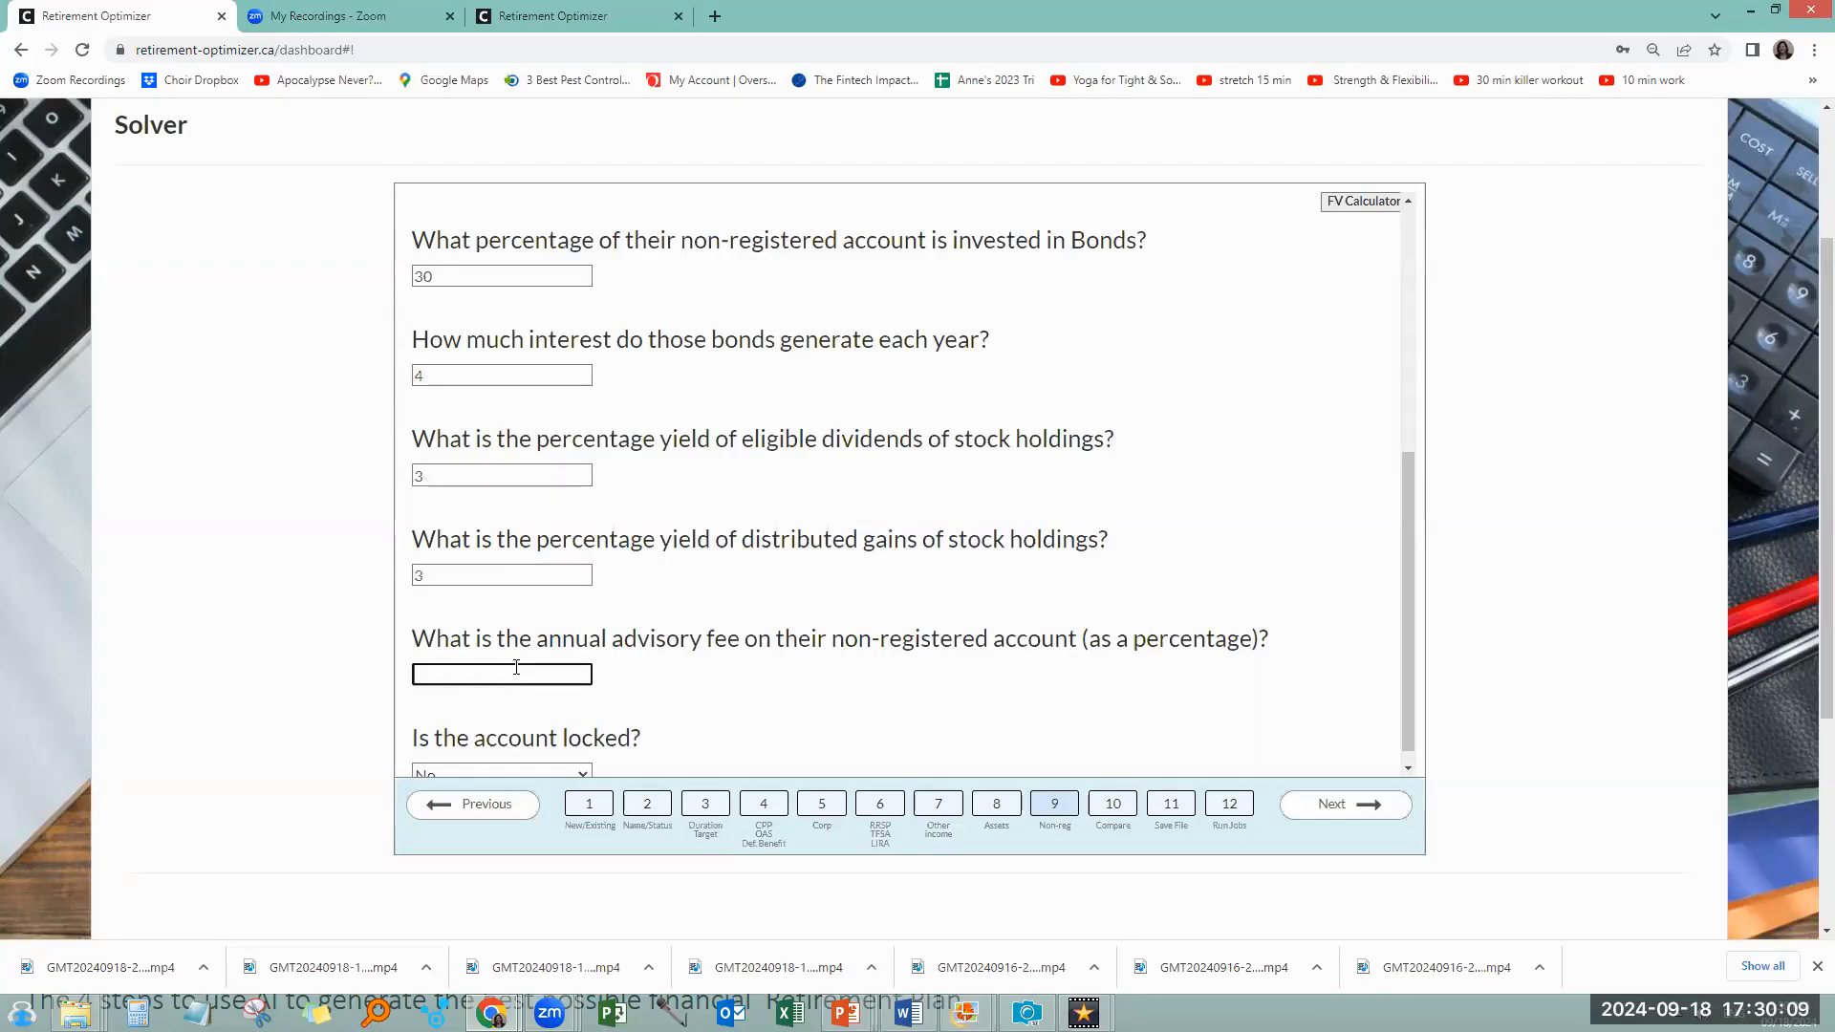
{"action": "scroll", "coordinate": [513, 668], "scroll_direction": "down", "scroll_amount": 1}
{"action": "type", "text": "1.5"}
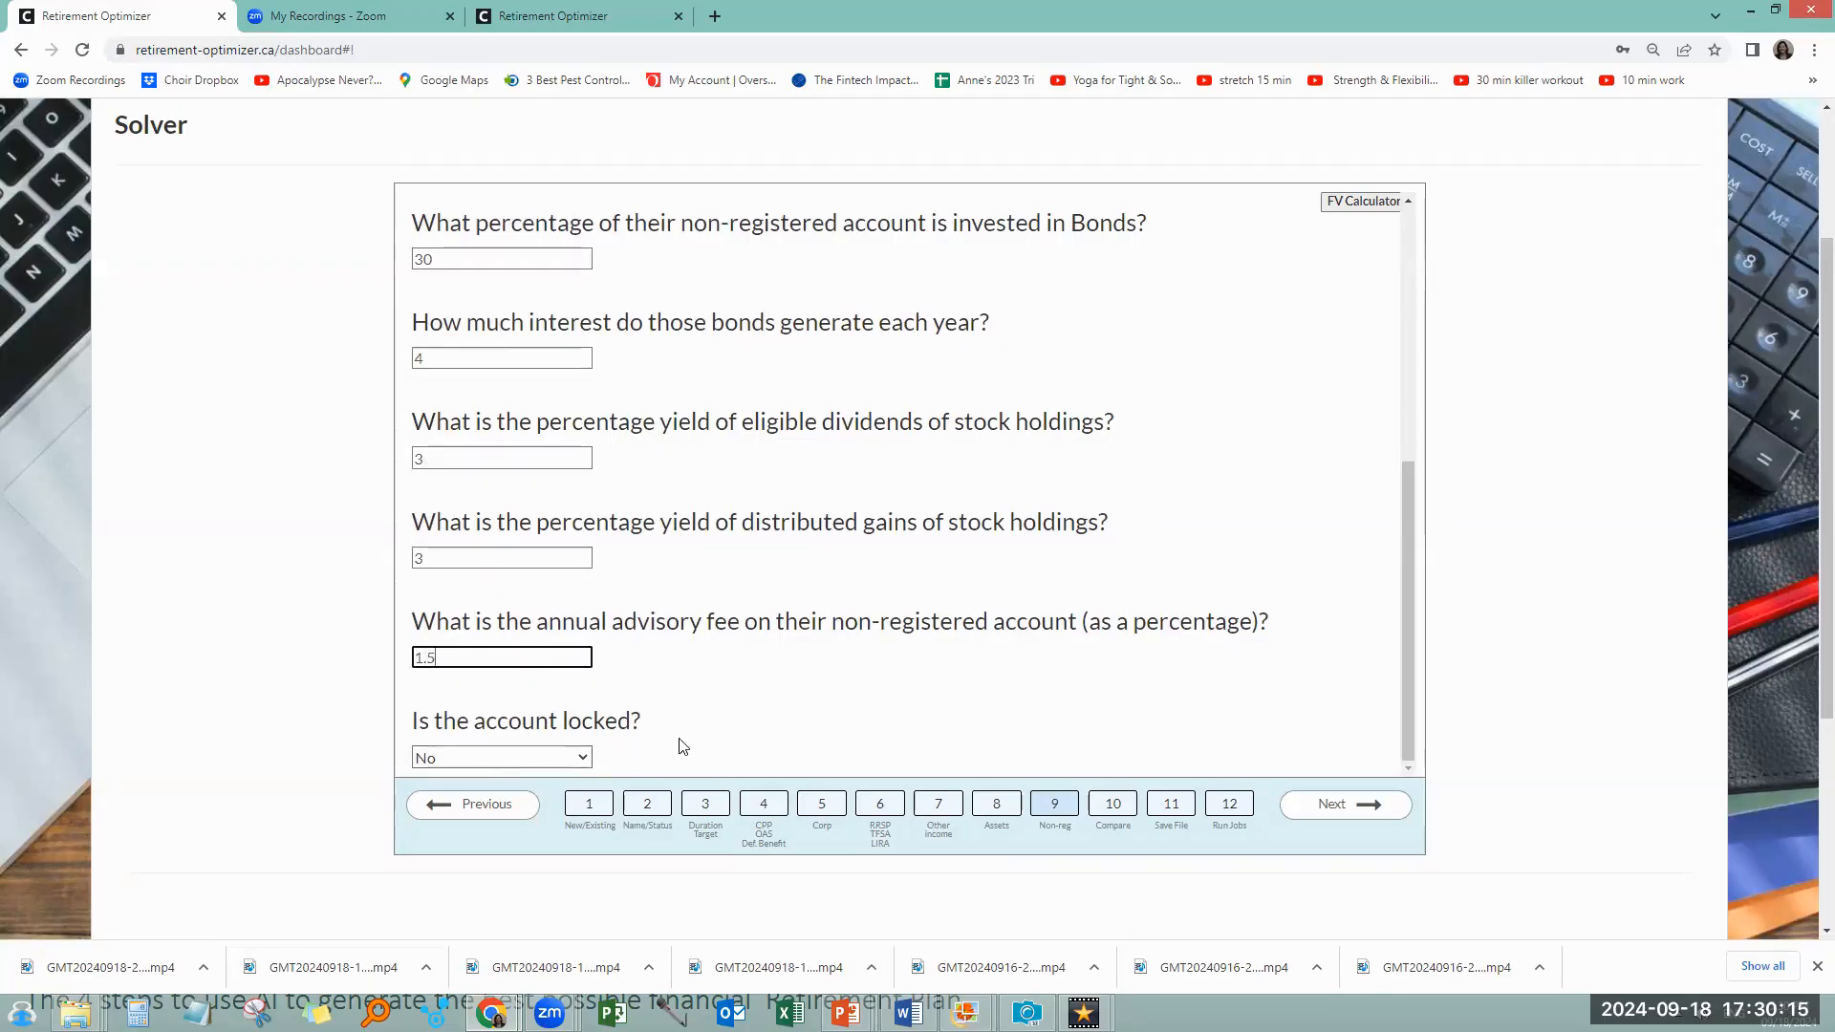
Go to the file-saving section and save the client inputs under the filename Demo
{"action": "left_click", "coordinate": [1111, 805]}
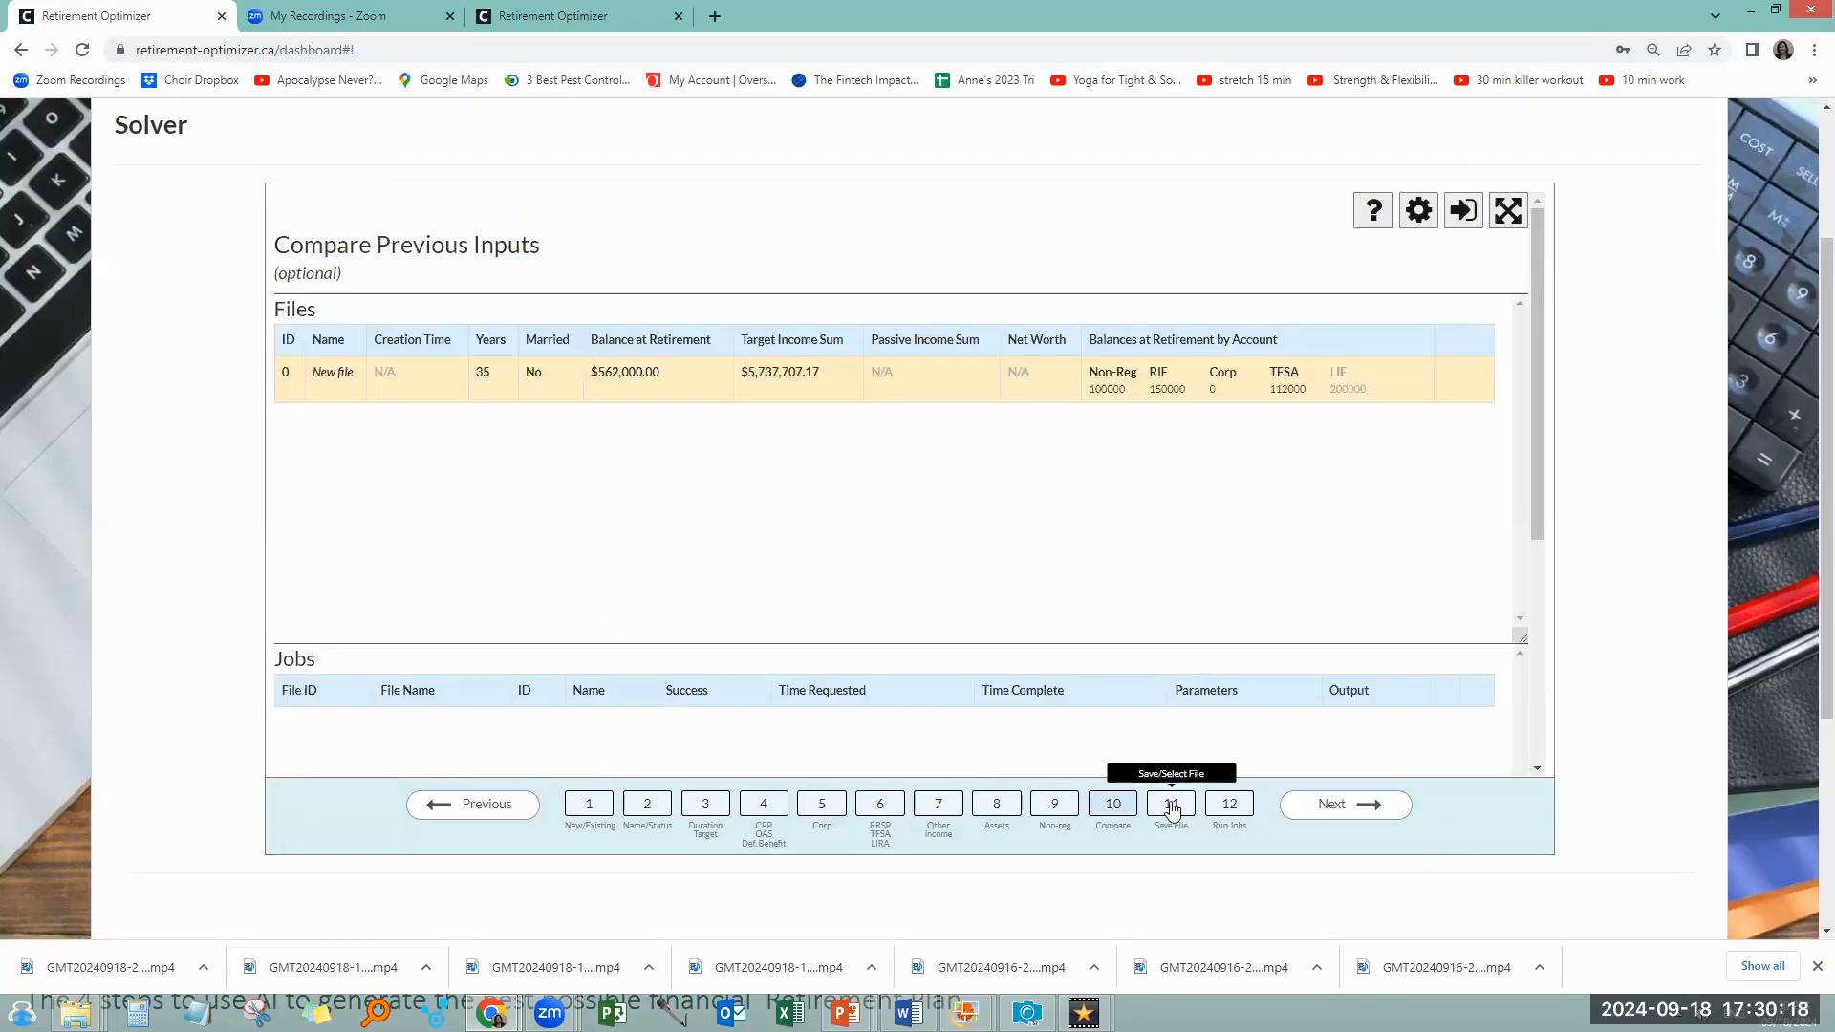
{"action": "left_click", "coordinate": [1176, 812]}
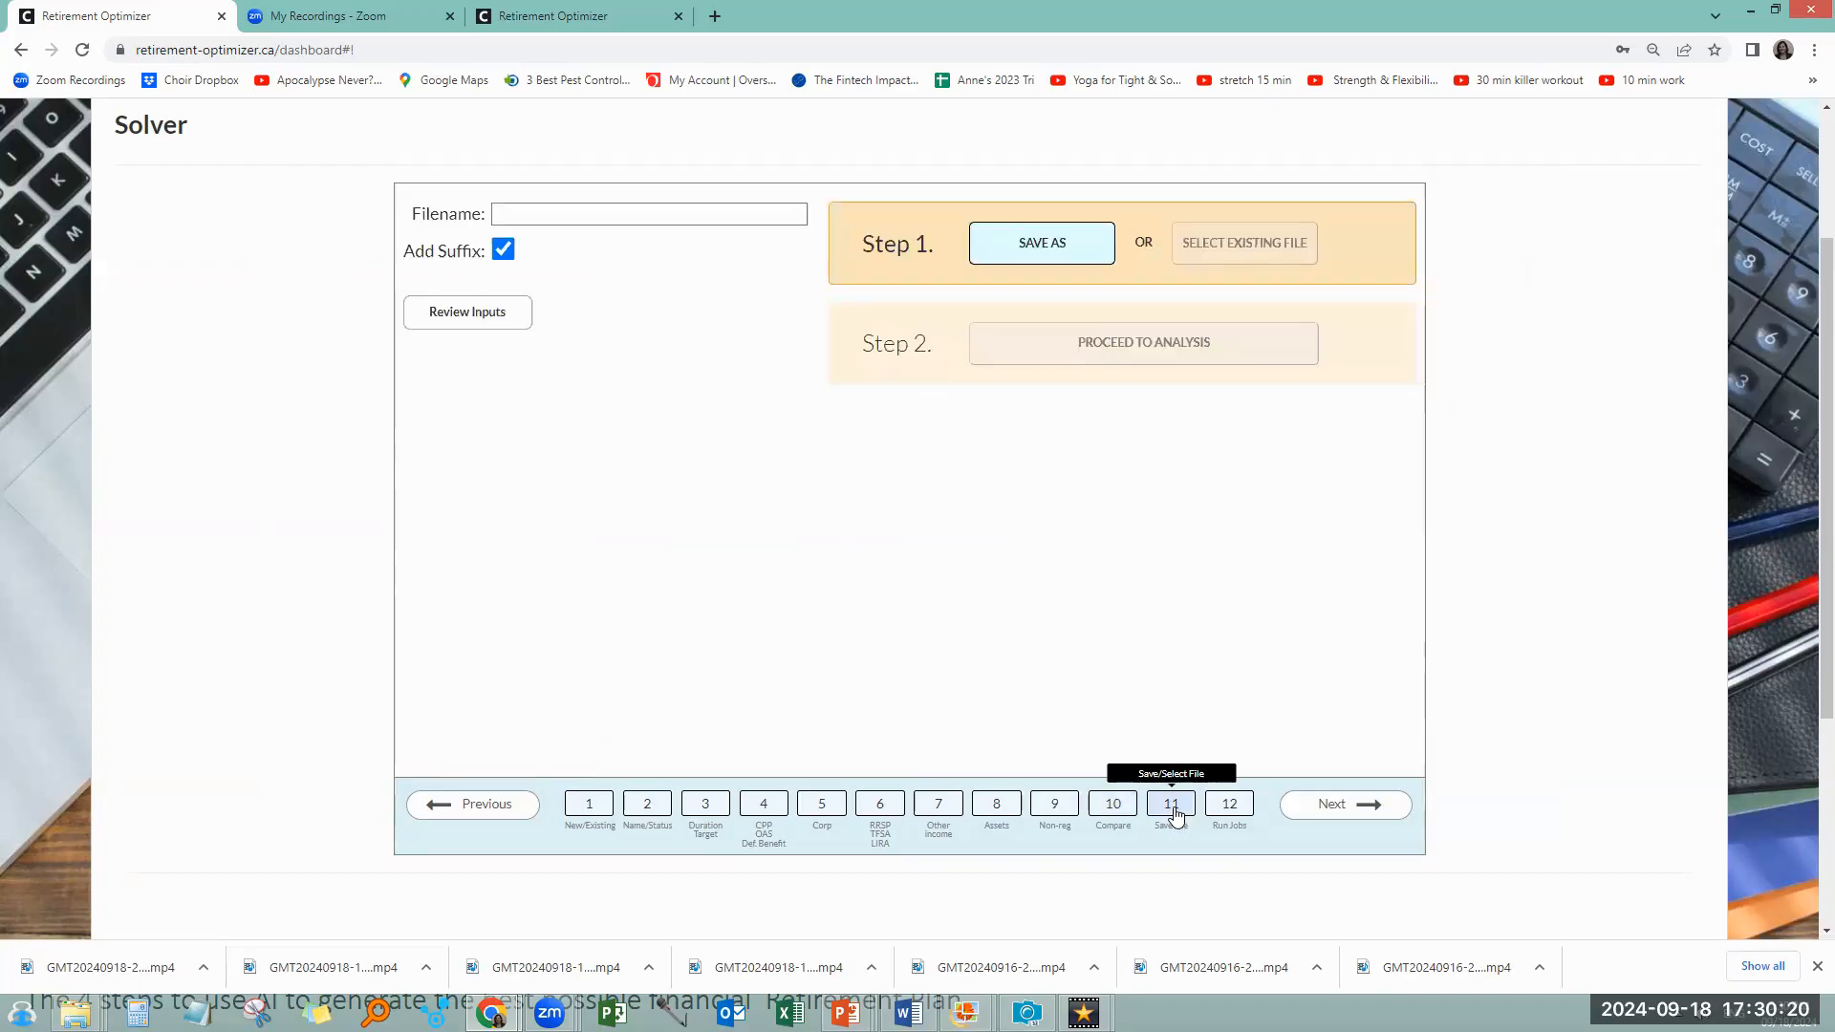
{"action": "left_click", "coordinate": [530, 215]}
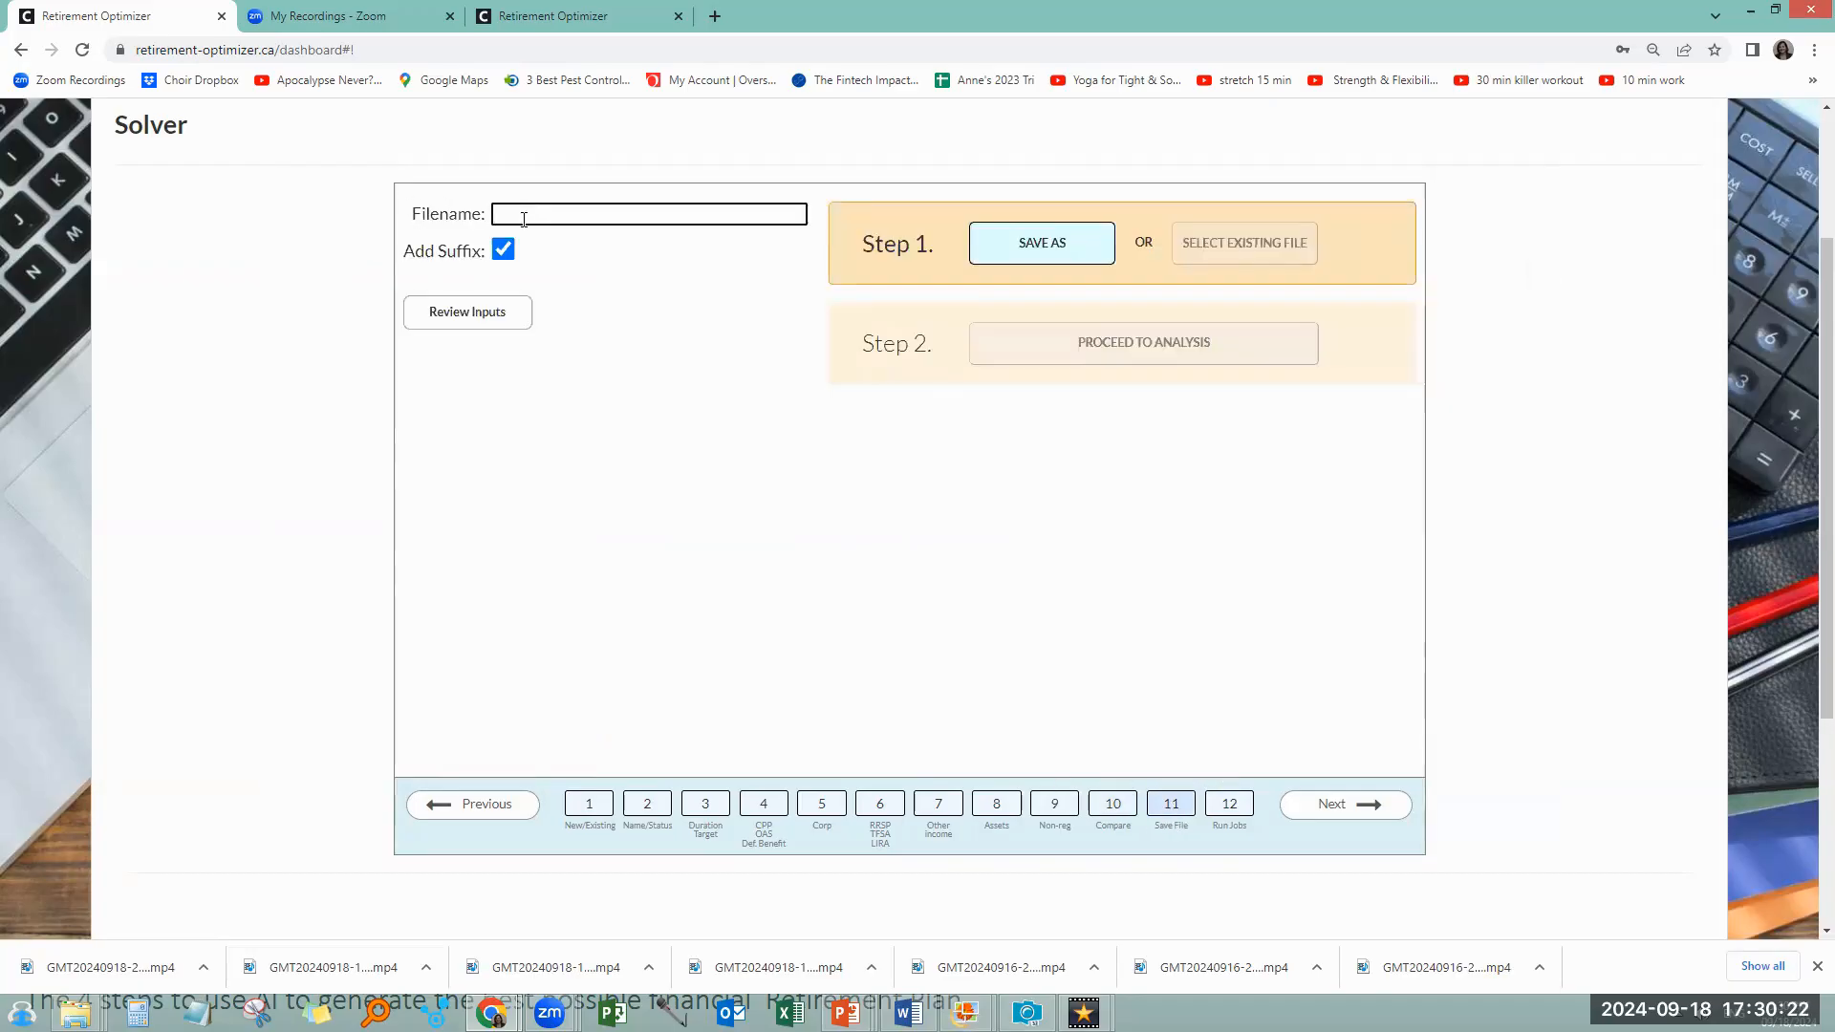
{"action": "type", "text": "Demo"}
{"action": "left_click", "coordinate": [1042, 243]}
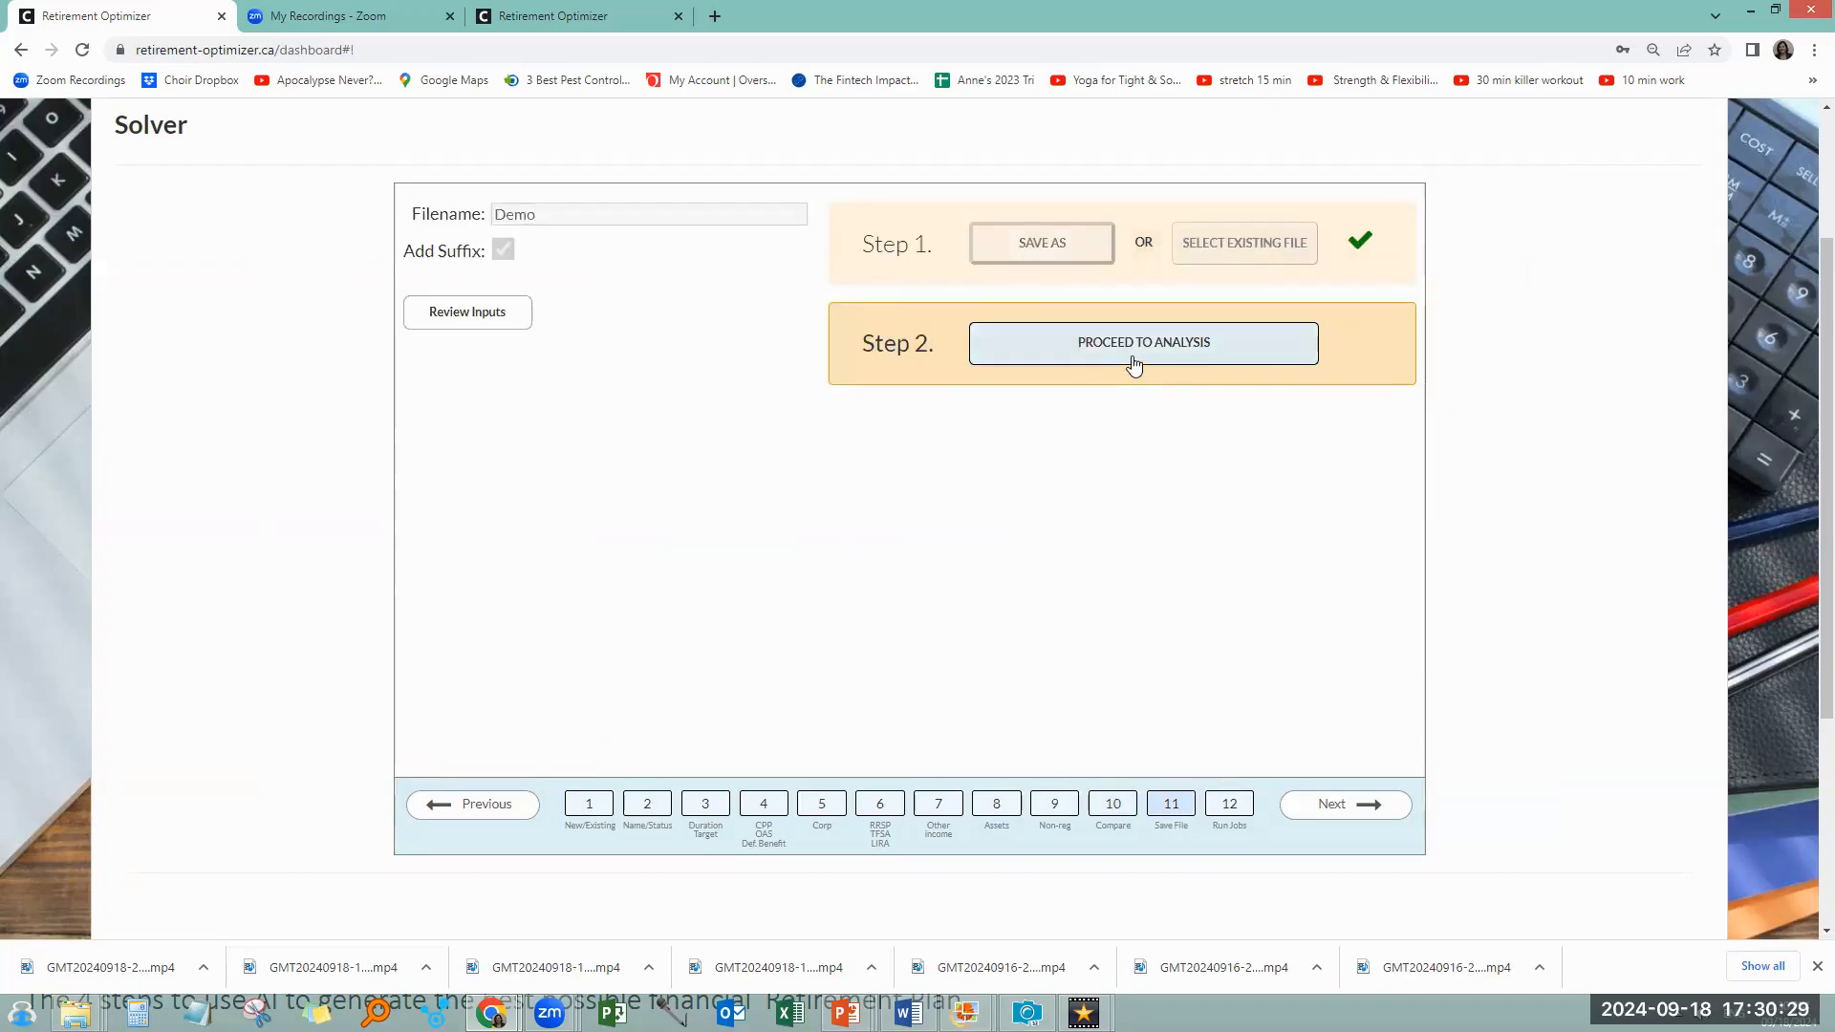
Review the saved client inputs and proceed to the analysis
{"action": "left_click", "coordinate": [490, 316]}
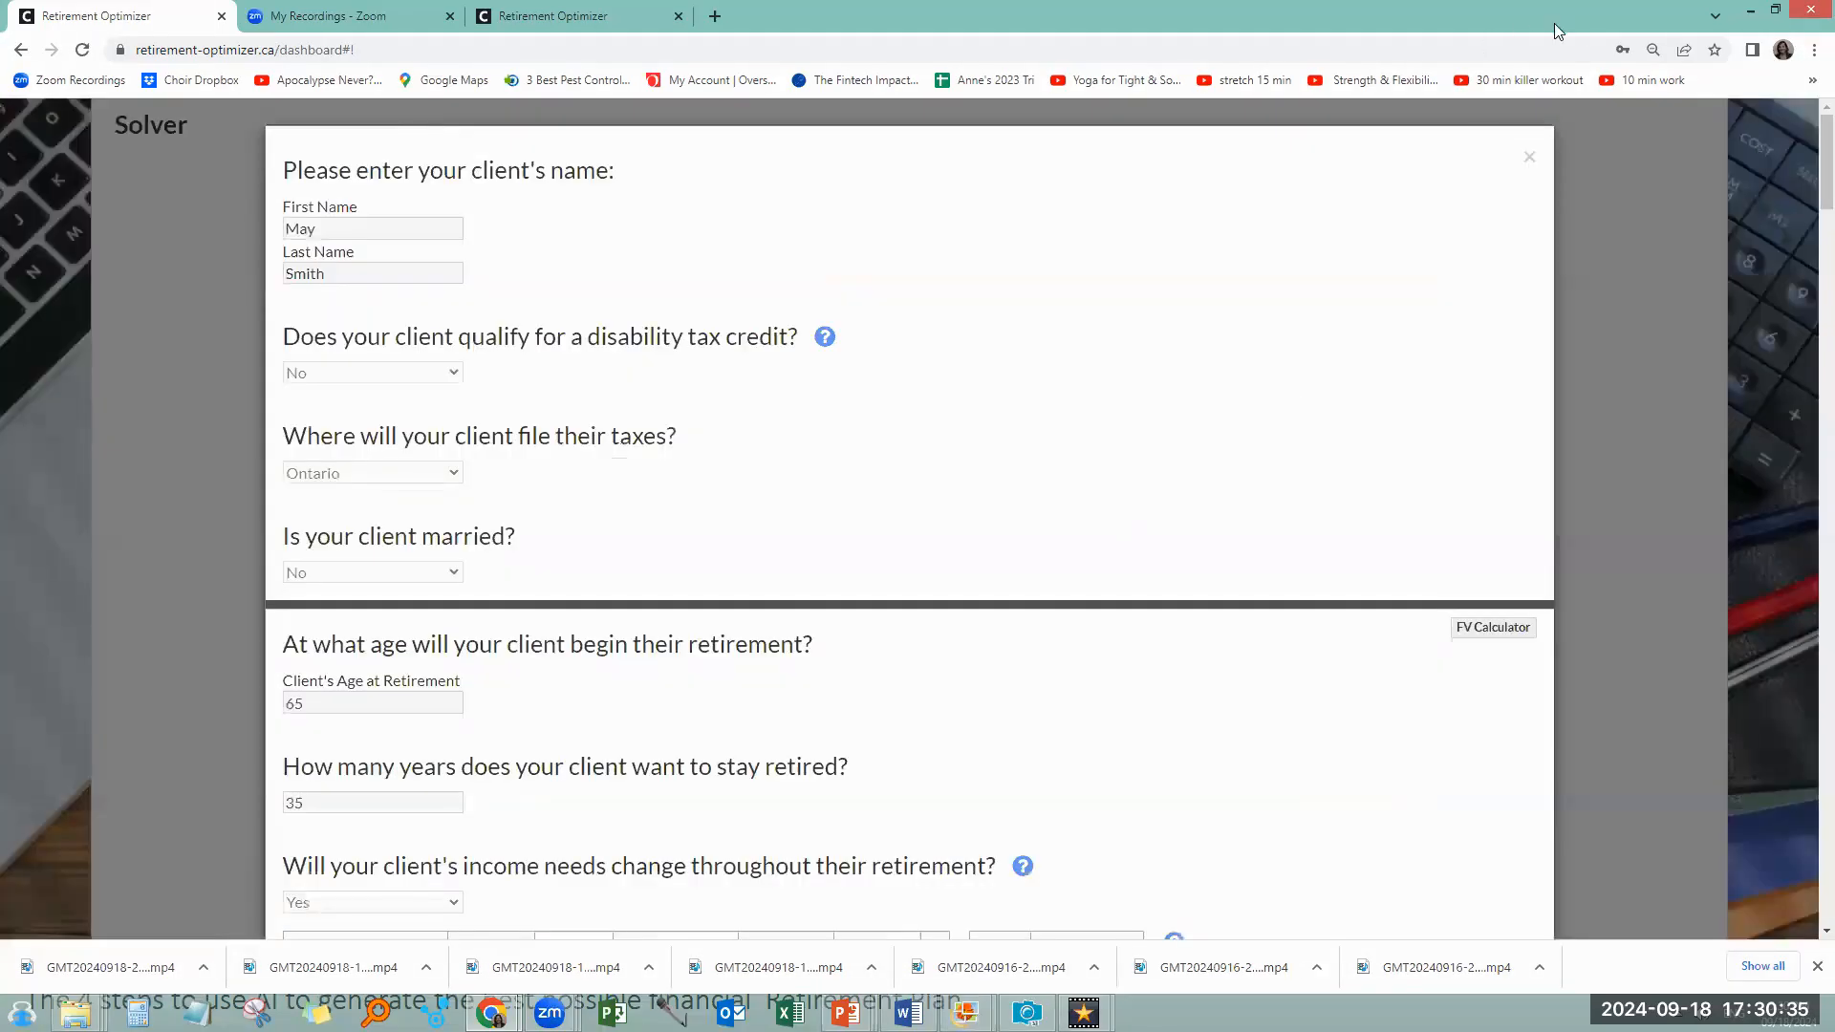
{"action": "left_click", "coordinate": [1528, 161]}
{"action": "left_click", "coordinate": [1183, 367]}
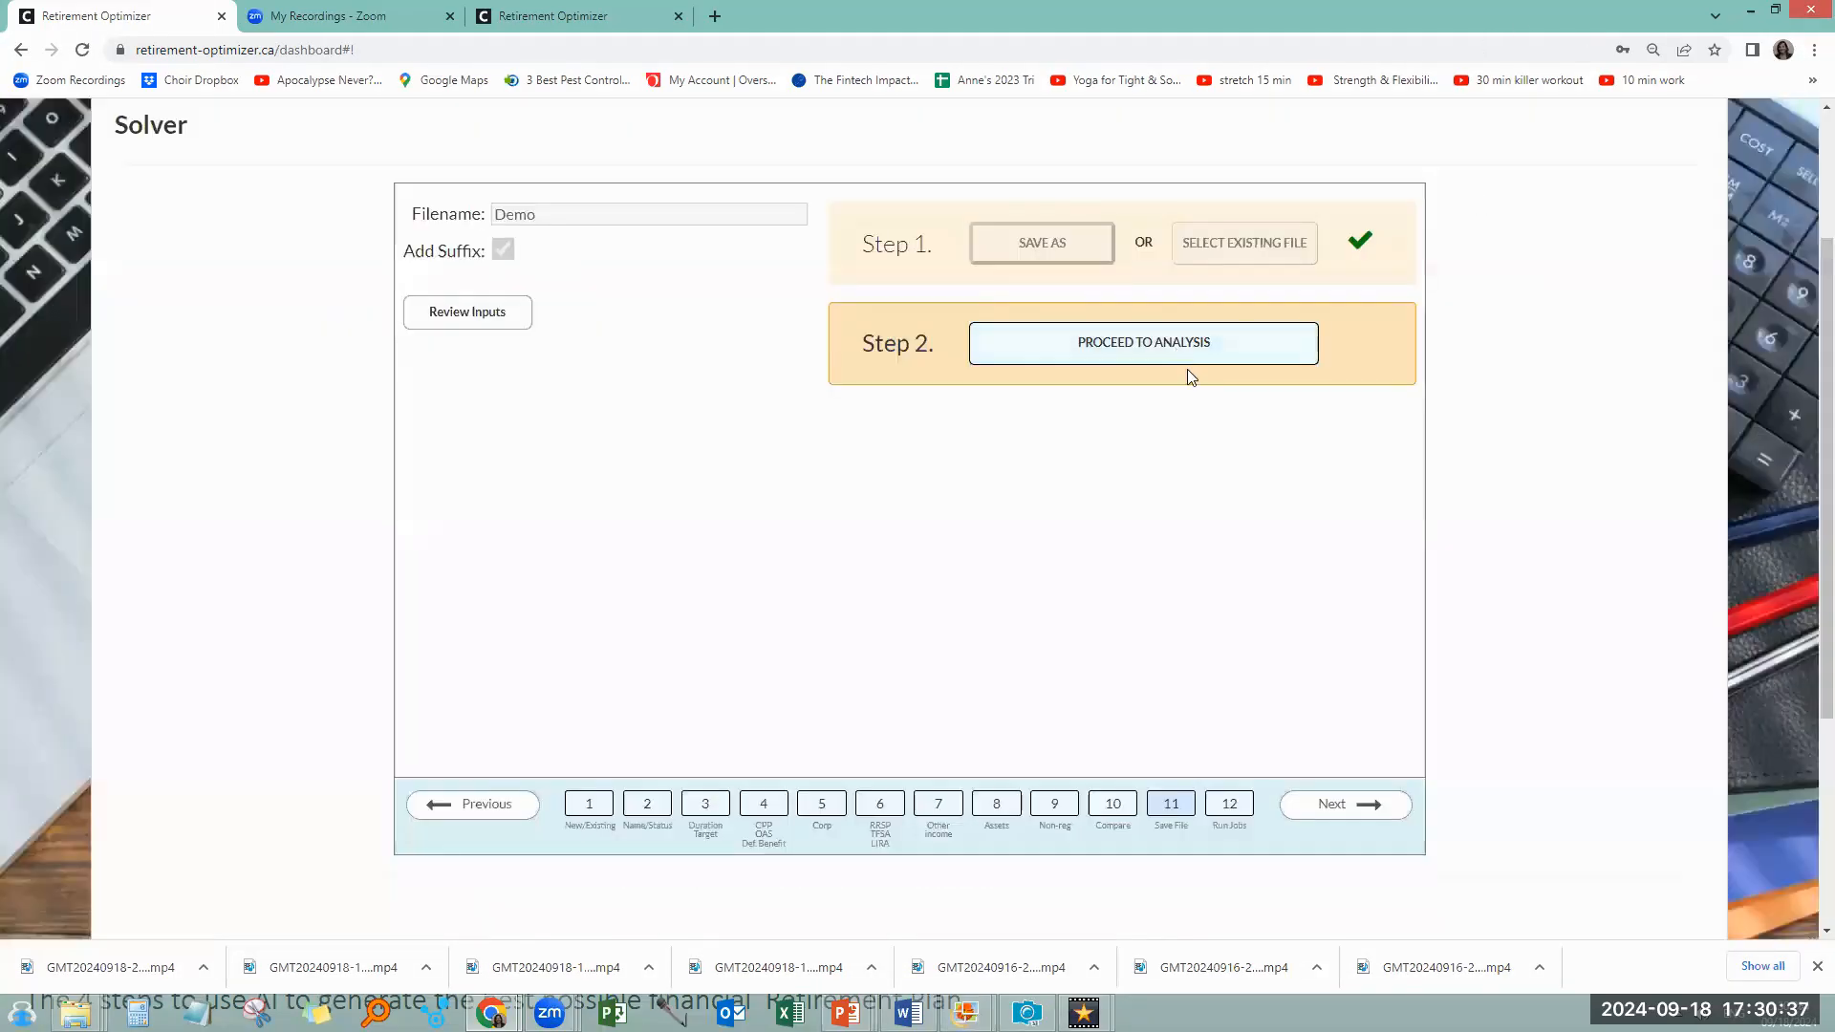
Check the timeline for how many years the spending goals can be met, and generate the full plan
{"action": "left_click", "coordinate": [734, 461]}
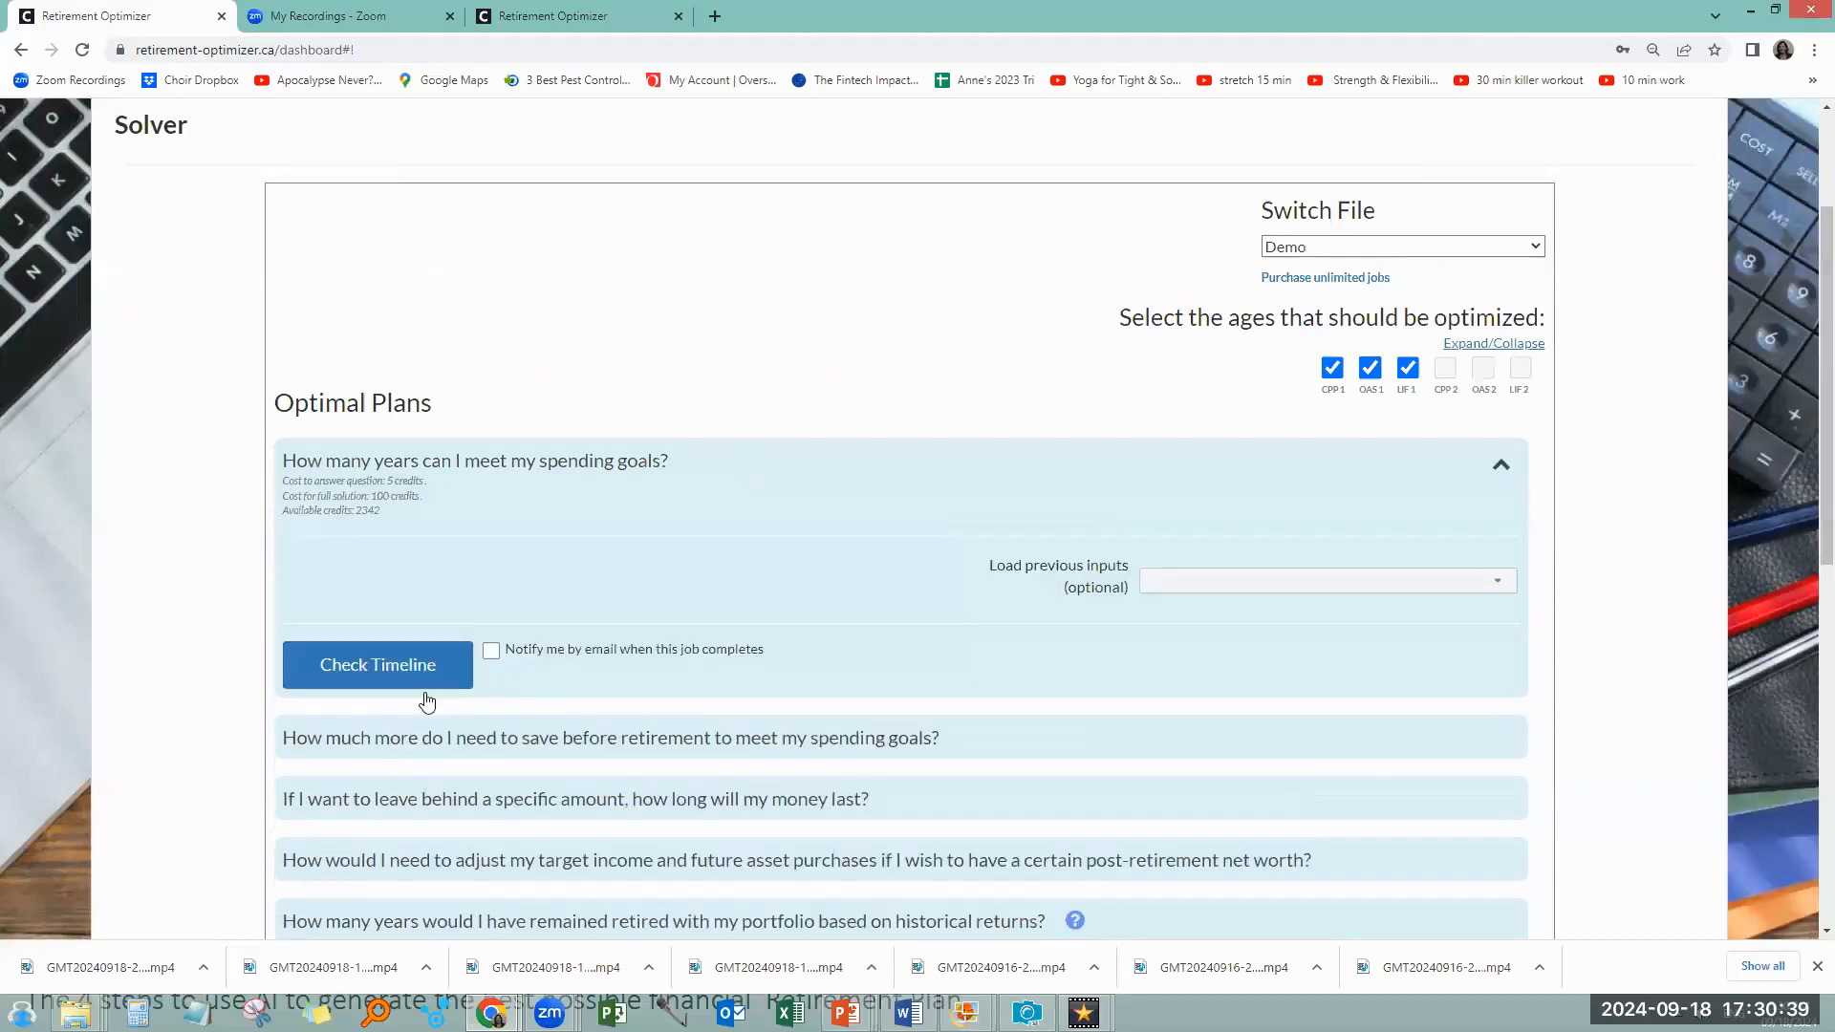
{"action": "left_click", "coordinate": [388, 680]}
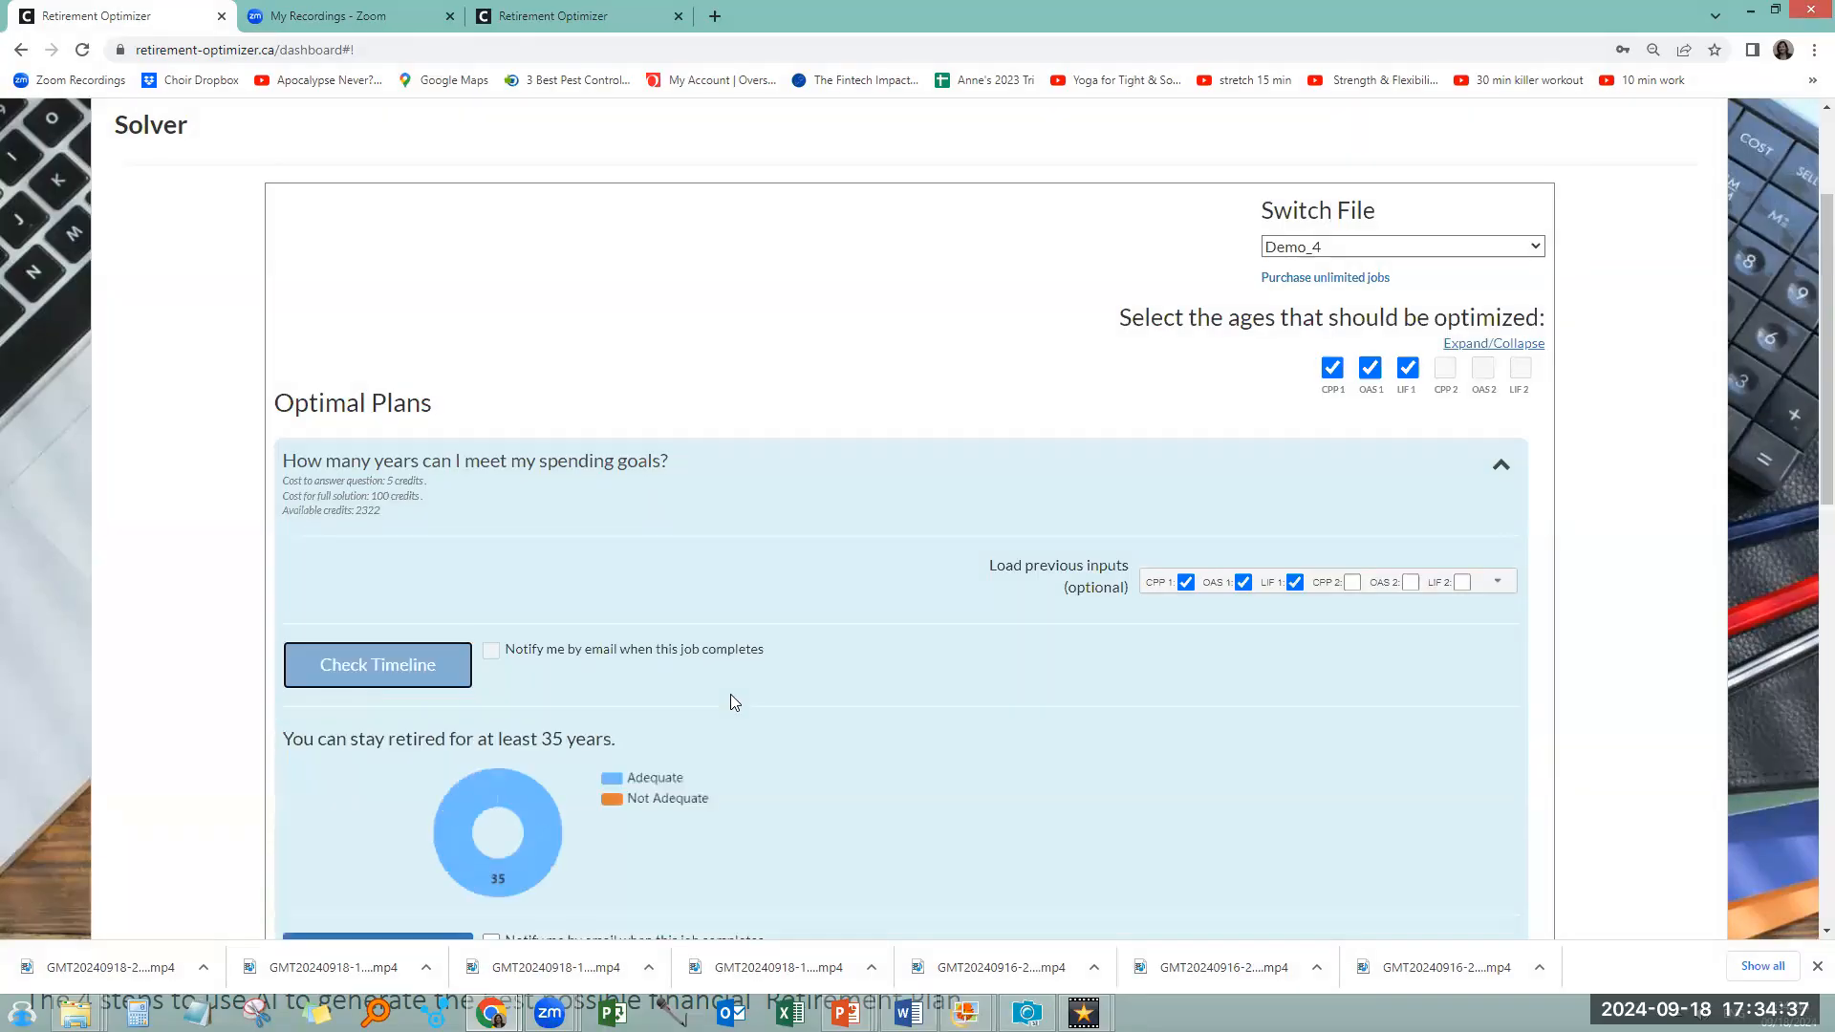
{"action": "scroll", "coordinate": [747, 784], "scroll_direction": "down", "scroll_amount": 3}
{"action": "left_click", "coordinate": [430, 684]}
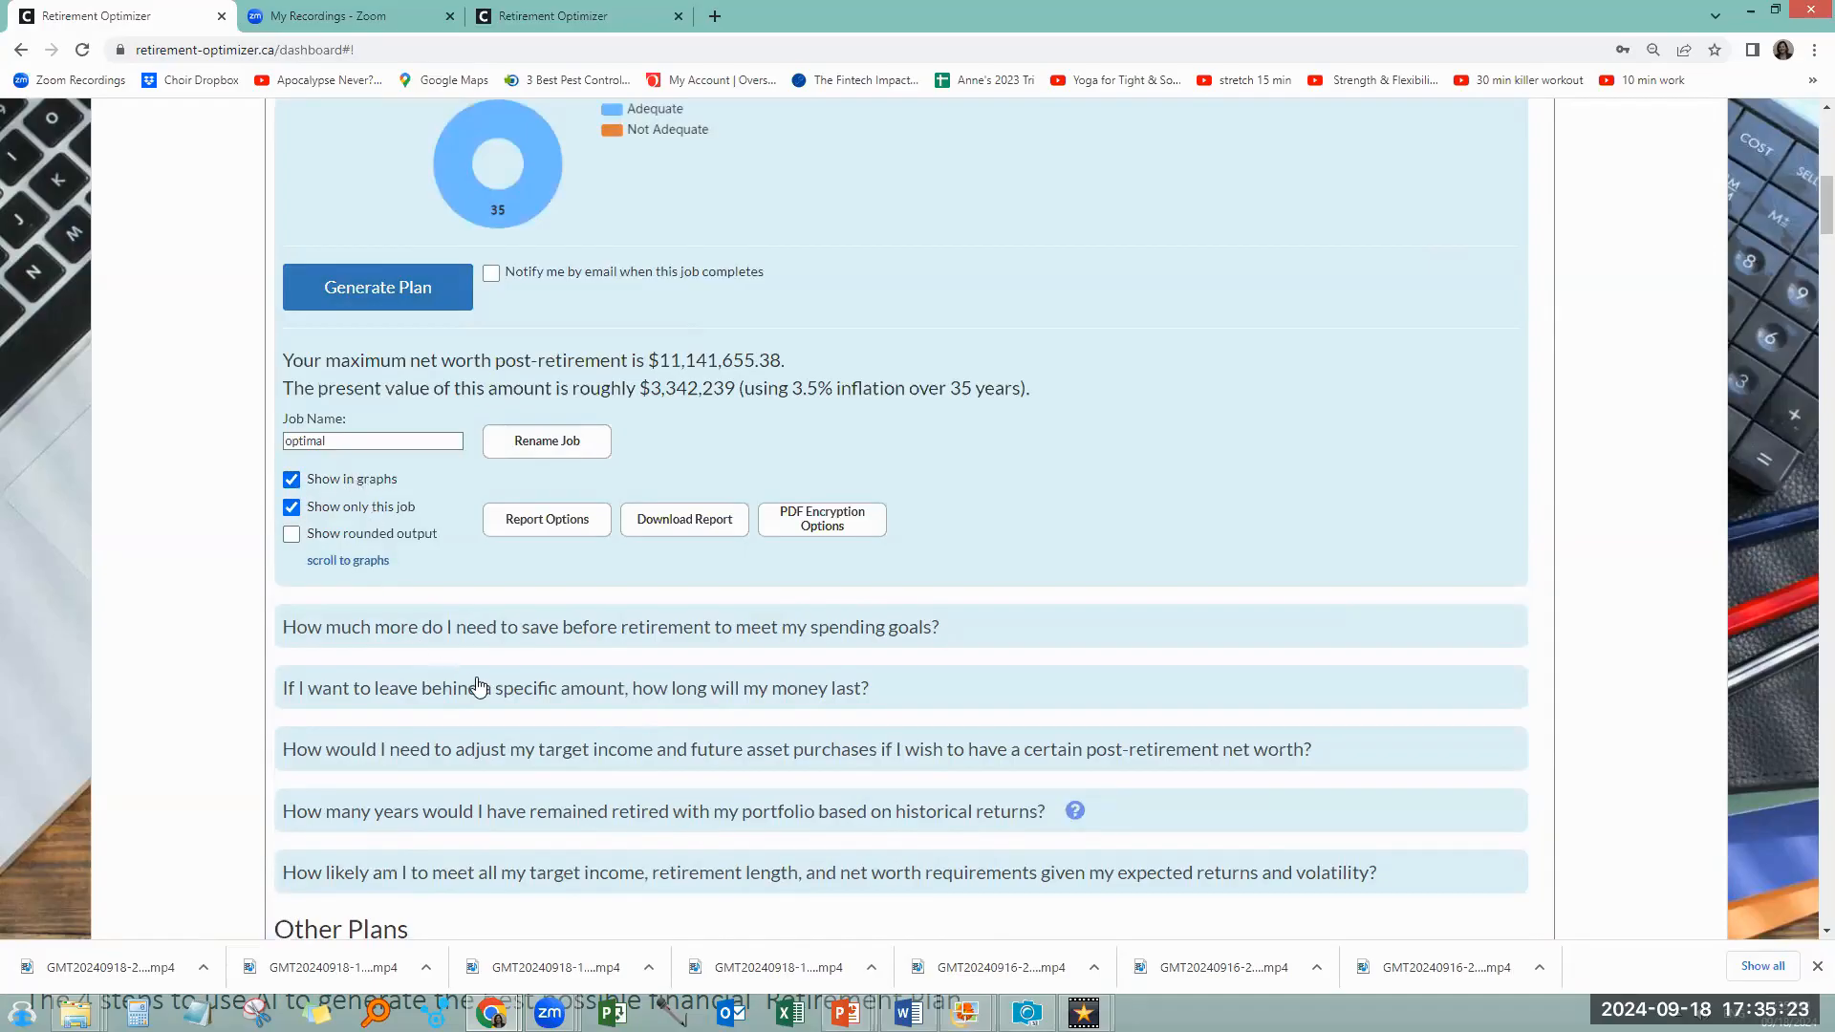
Go to the optimal plan's graphs and examine its summary and first-year withdrawal table
{"action": "left_click", "coordinate": [380, 564]}
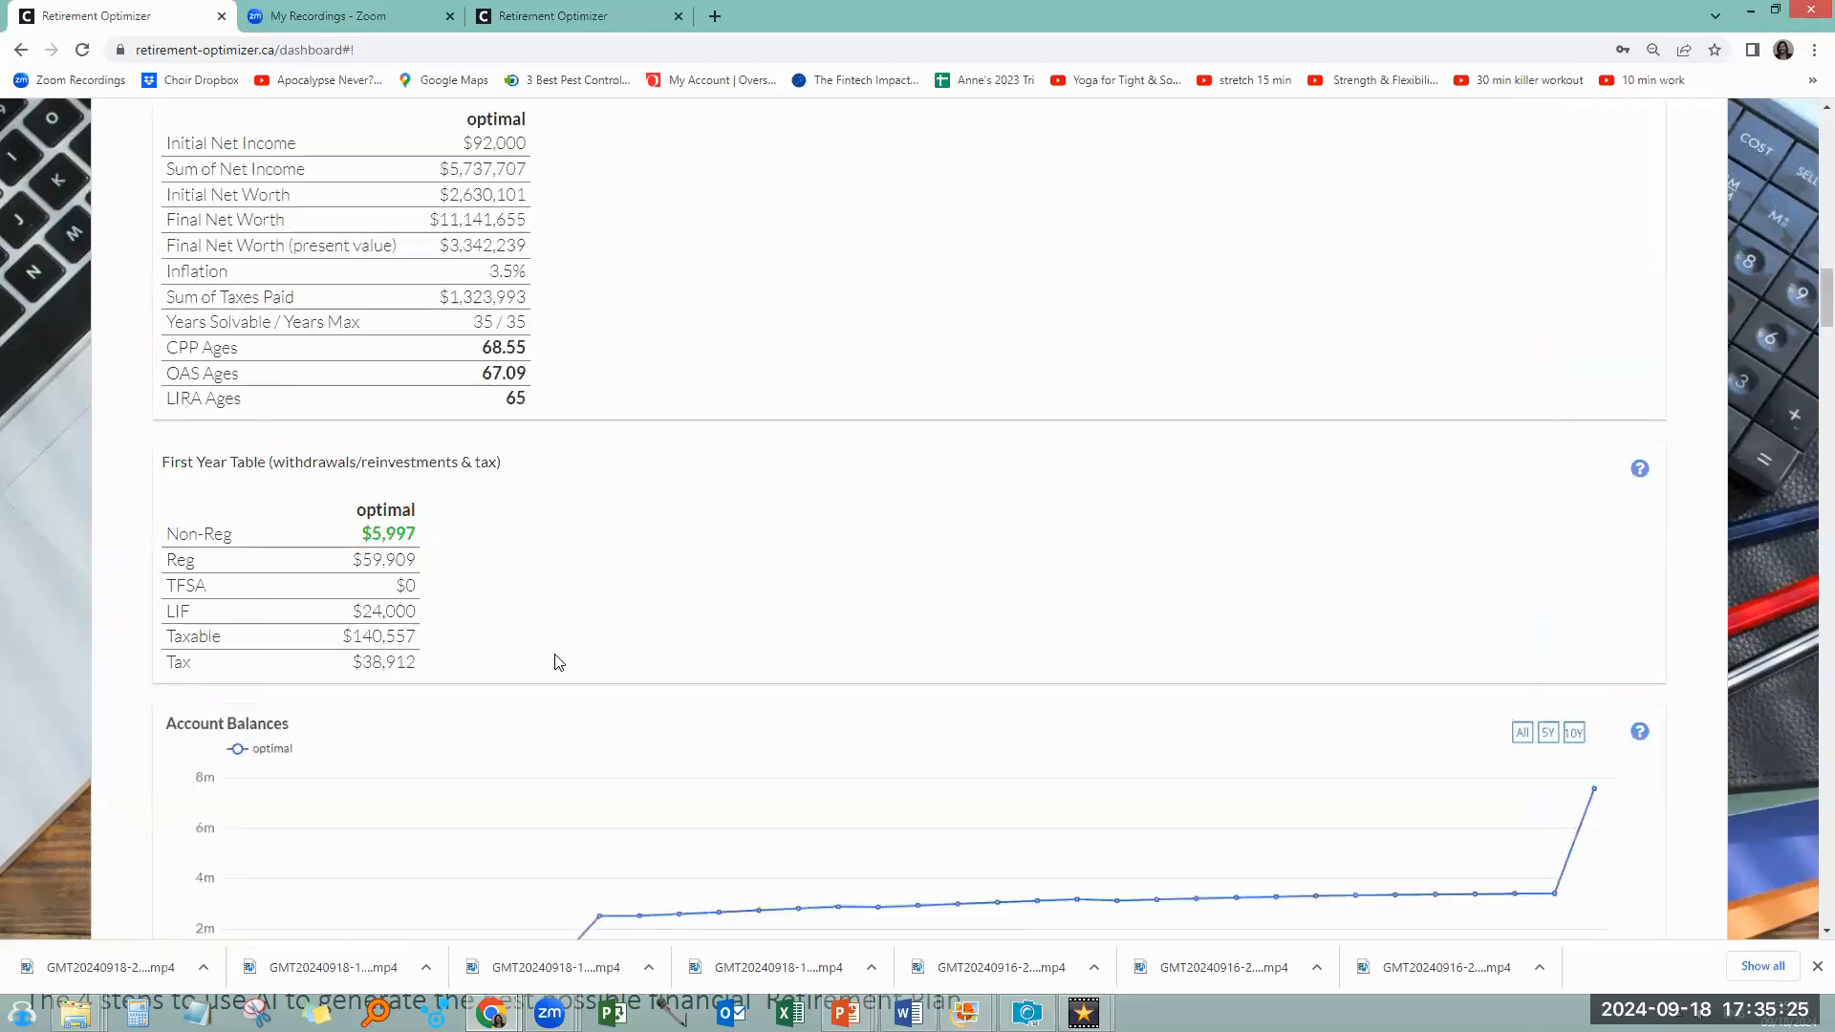
{"action": "scroll", "coordinate": [632, 723], "scroll_direction": "up", "scroll_amount": 3}
{"action": "scroll", "coordinate": [632, 722], "scroll_direction": "down", "scroll_amount": 1}
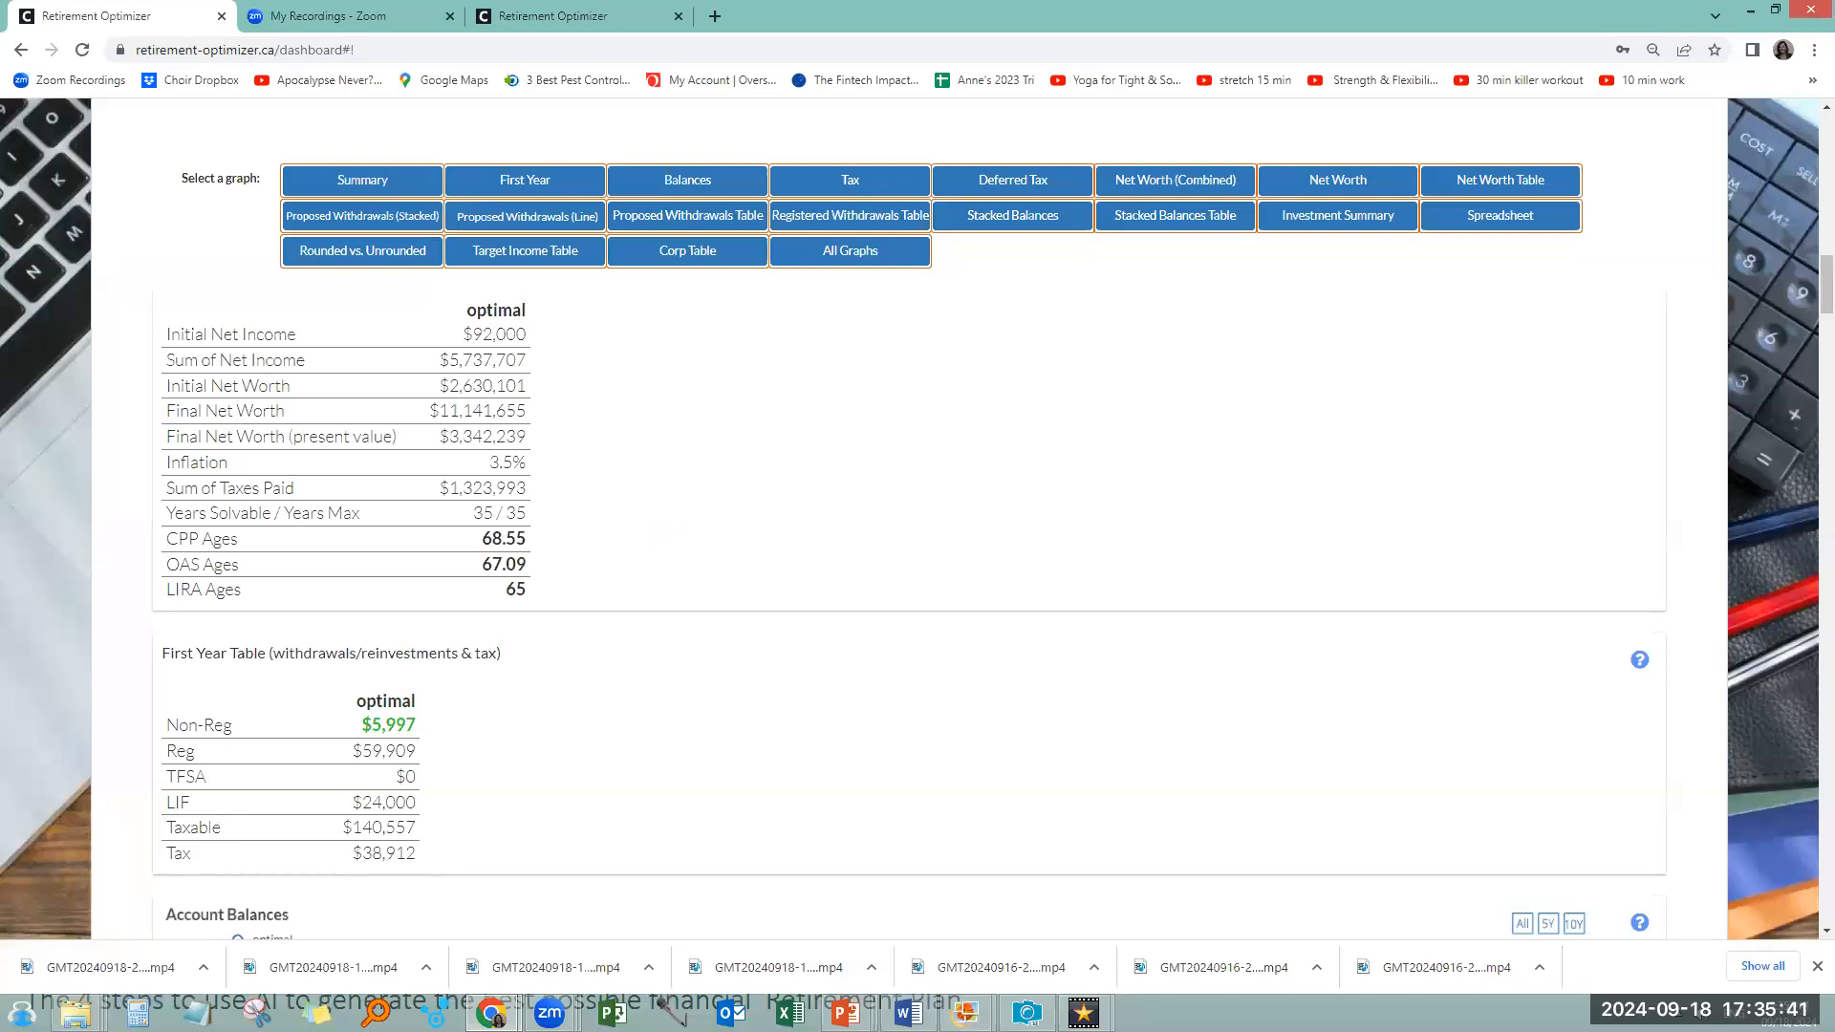
Mark the CPP and OAS ages in the summary with green arrows, and clear the drawings
{"action": "left_click", "coordinate": [1042, 989]}
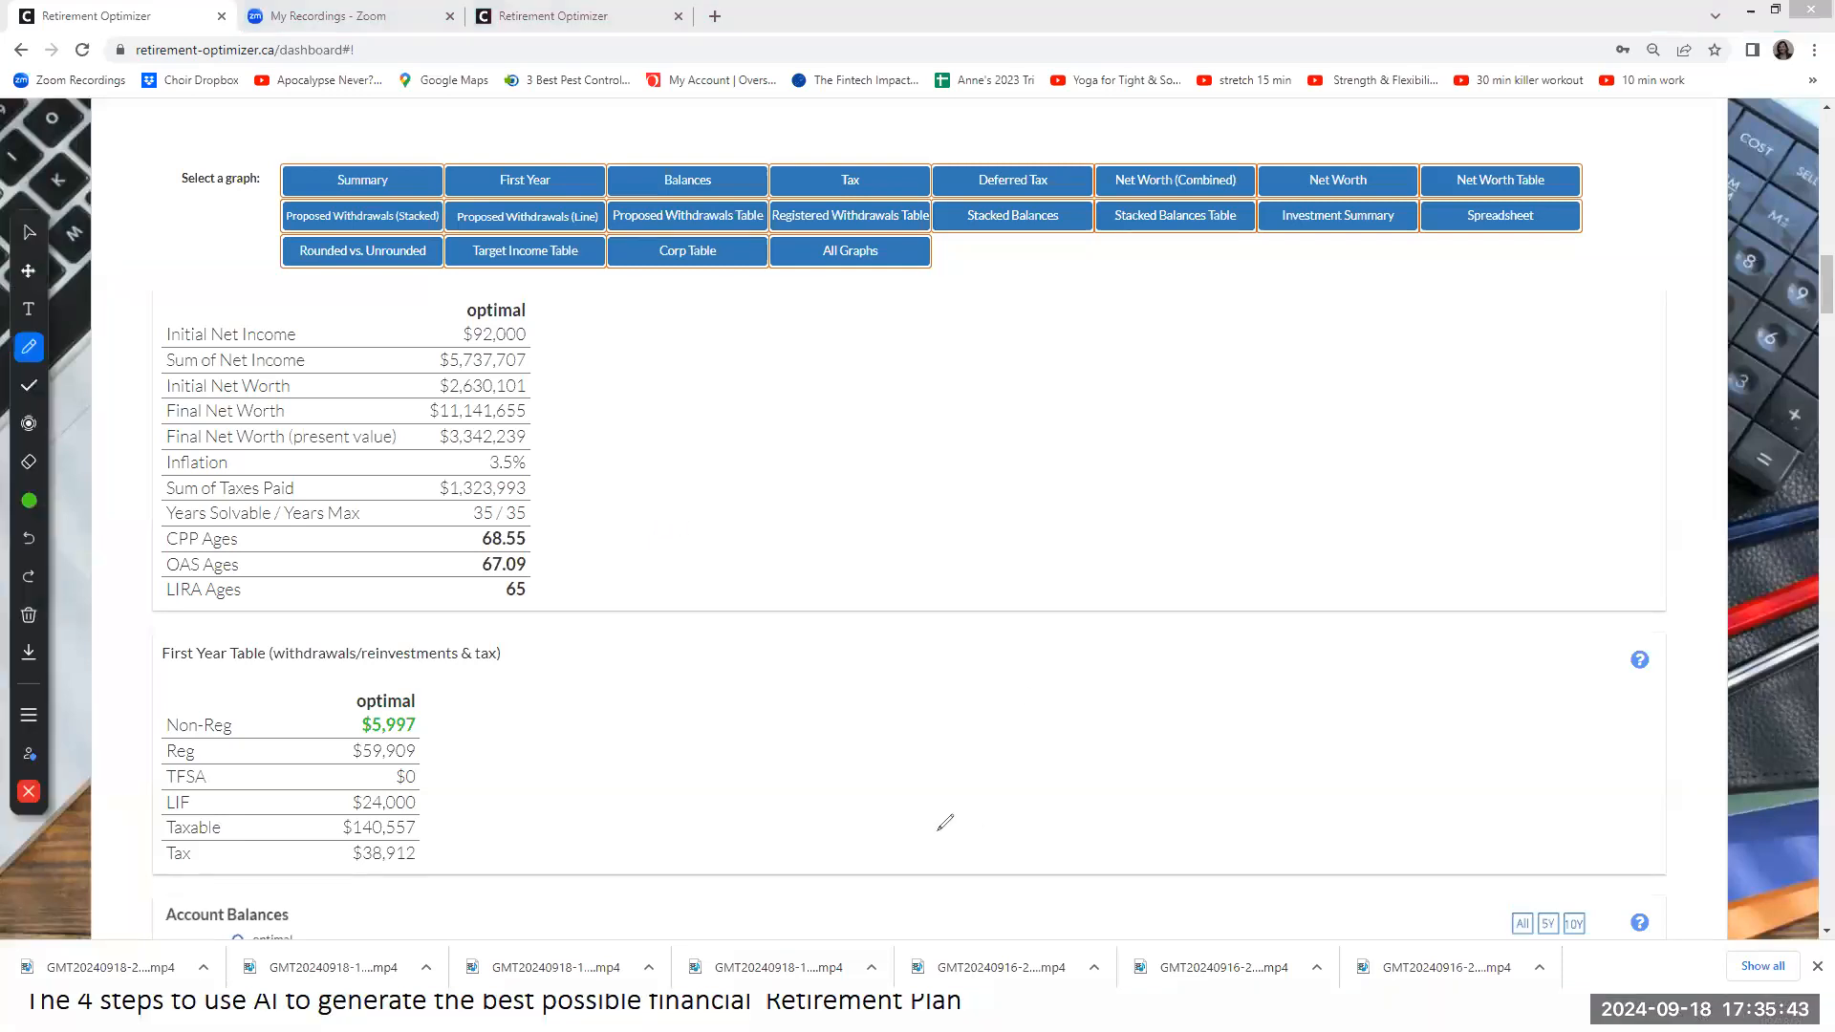
{"action": "mouse_move", "coordinate": [631, 505]}
{"action": "left_mouse_down"}
{"action": "mouse_move", "coordinate": [535, 538]}
{"action": "mouse_move", "coordinate": [574, 563]}
{"action": "mouse_move", "coordinate": [548, 570]}
{"action": "left_mouse_up"}
{"action": "left_click", "coordinate": [545, 562]}
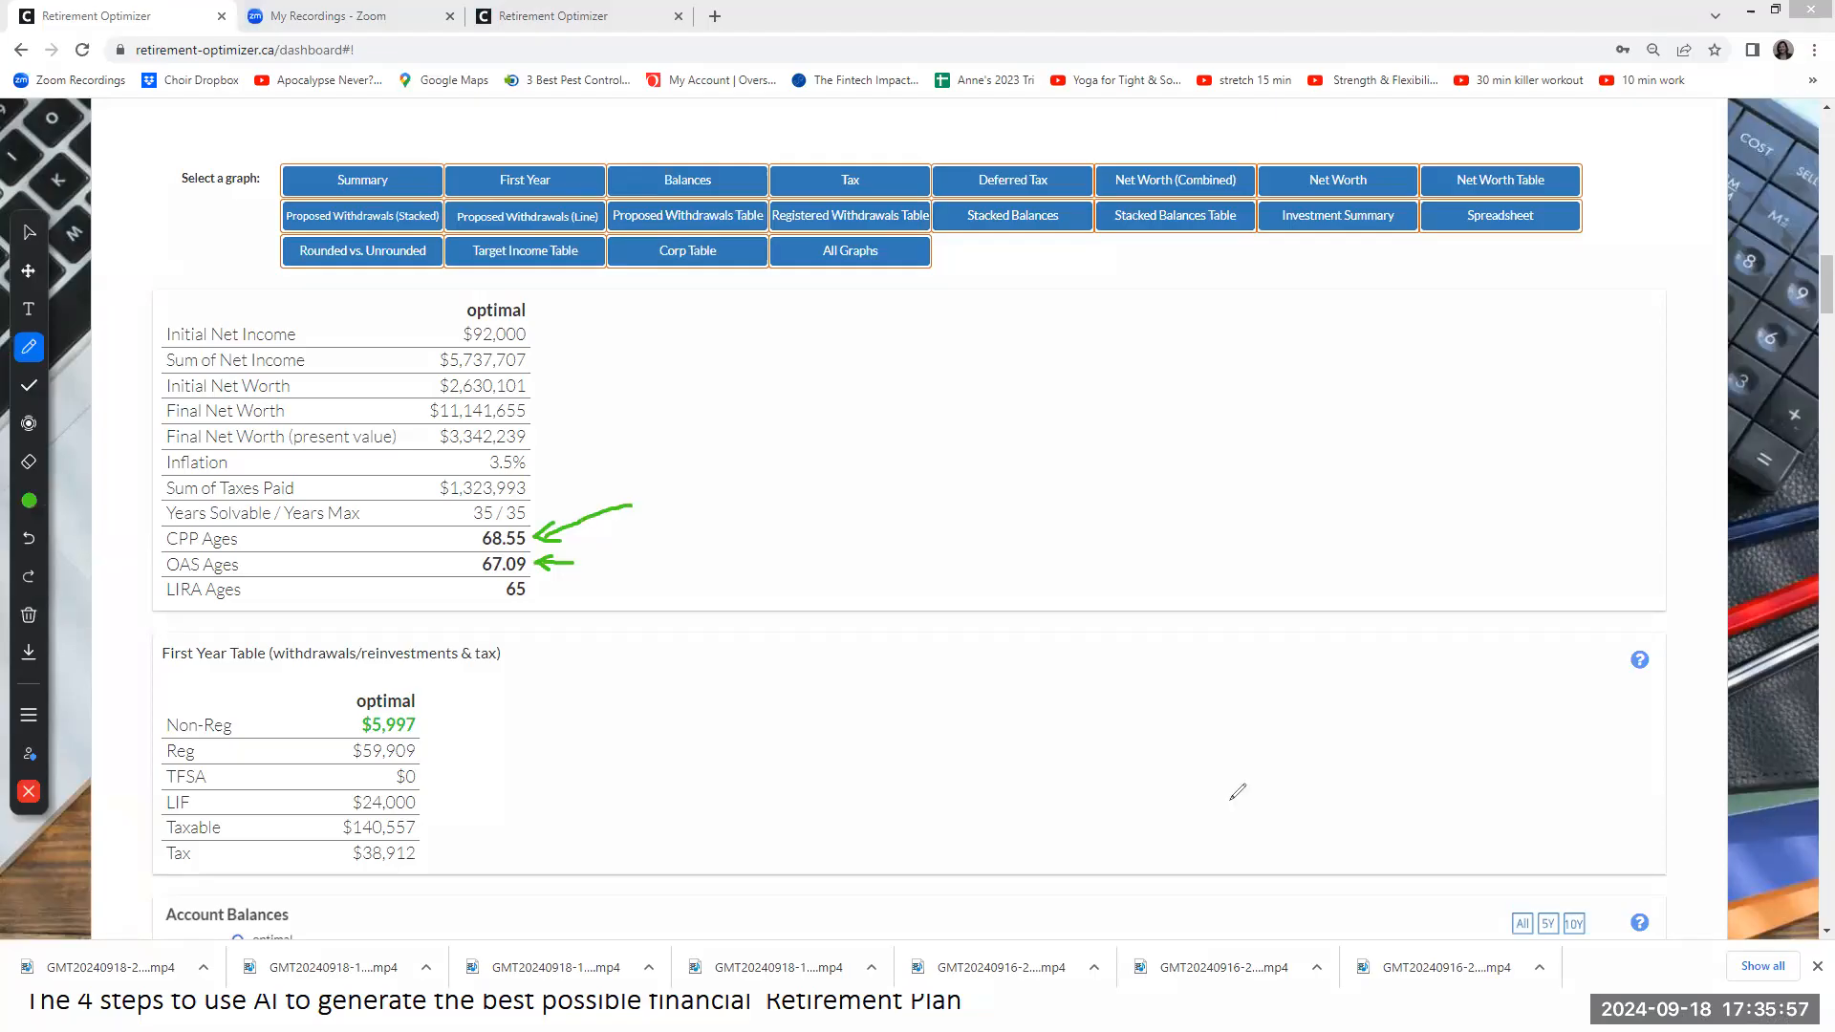
{"action": "left_click", "coordinate": [29, 614]}
{"action": "left_click", "coordinate": [87, 623]}
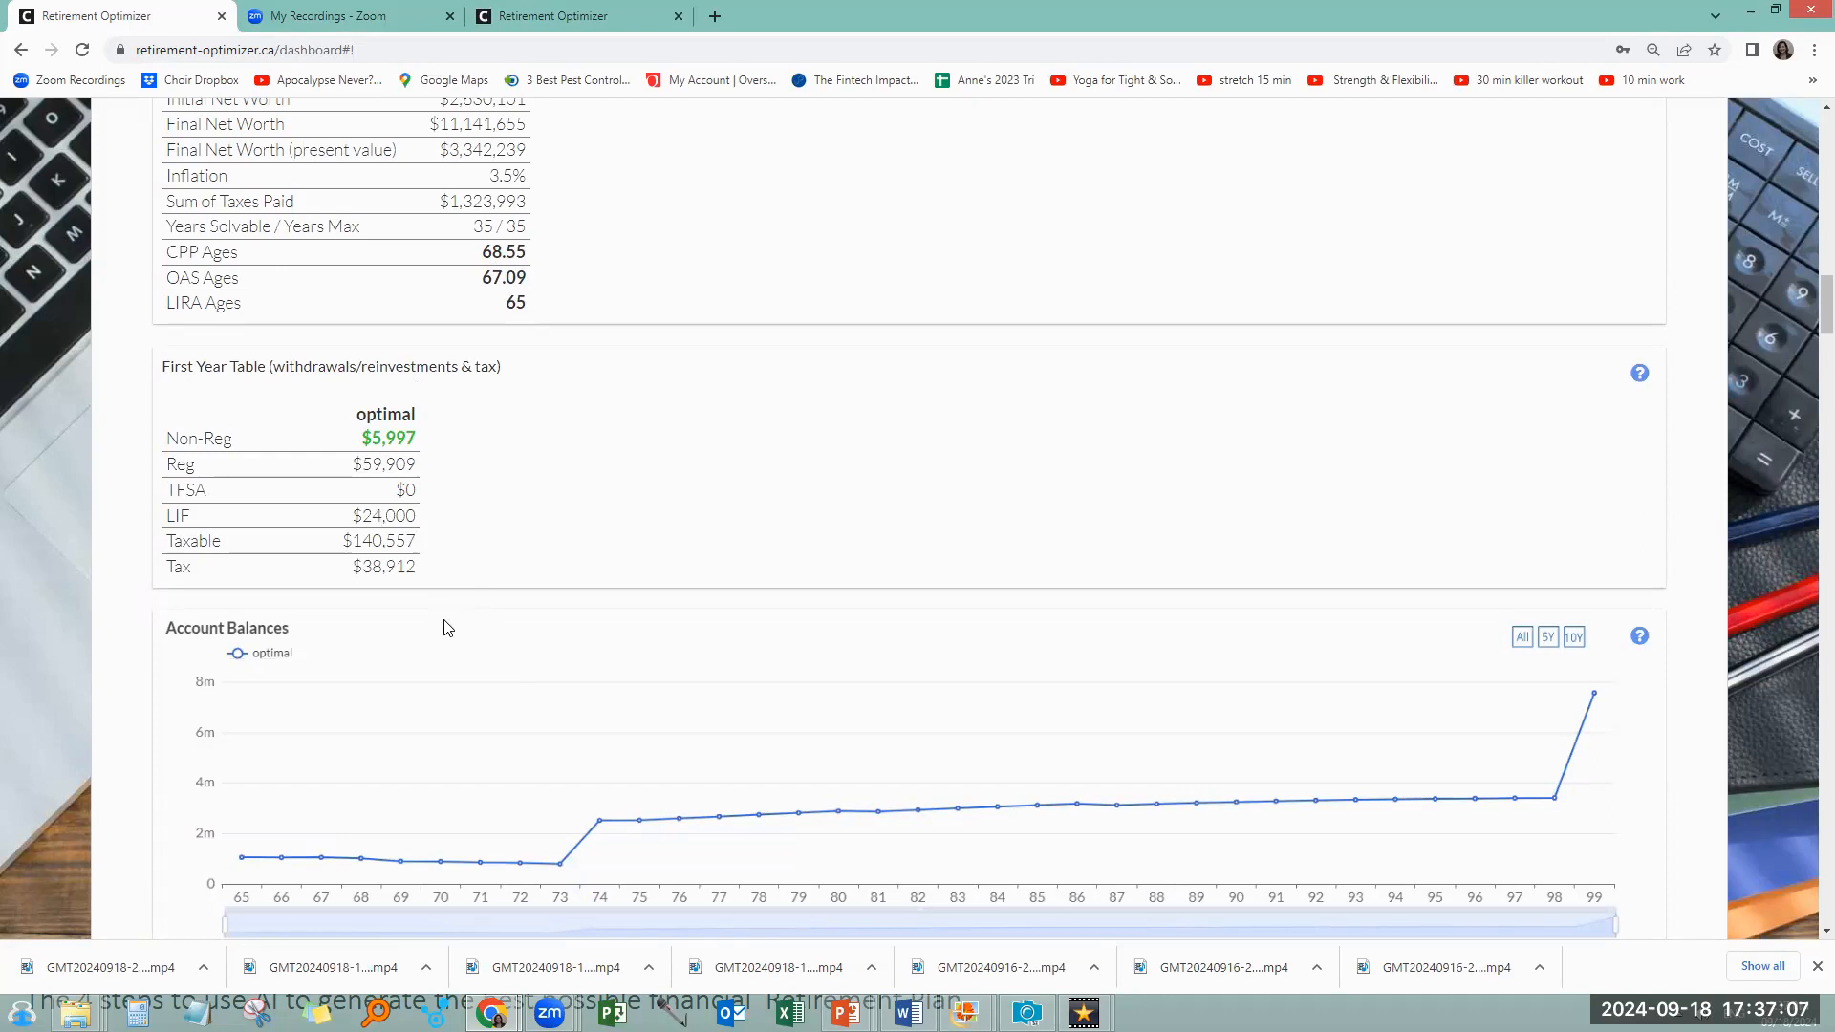
Examine the optimal plan's account balance, tax, deferred tax and net worth graphs, and the yearly net worth table
{"action": "scroll", "coordinate": [447, 628], "scroll_direction": "down", "scroll_amount": 10}
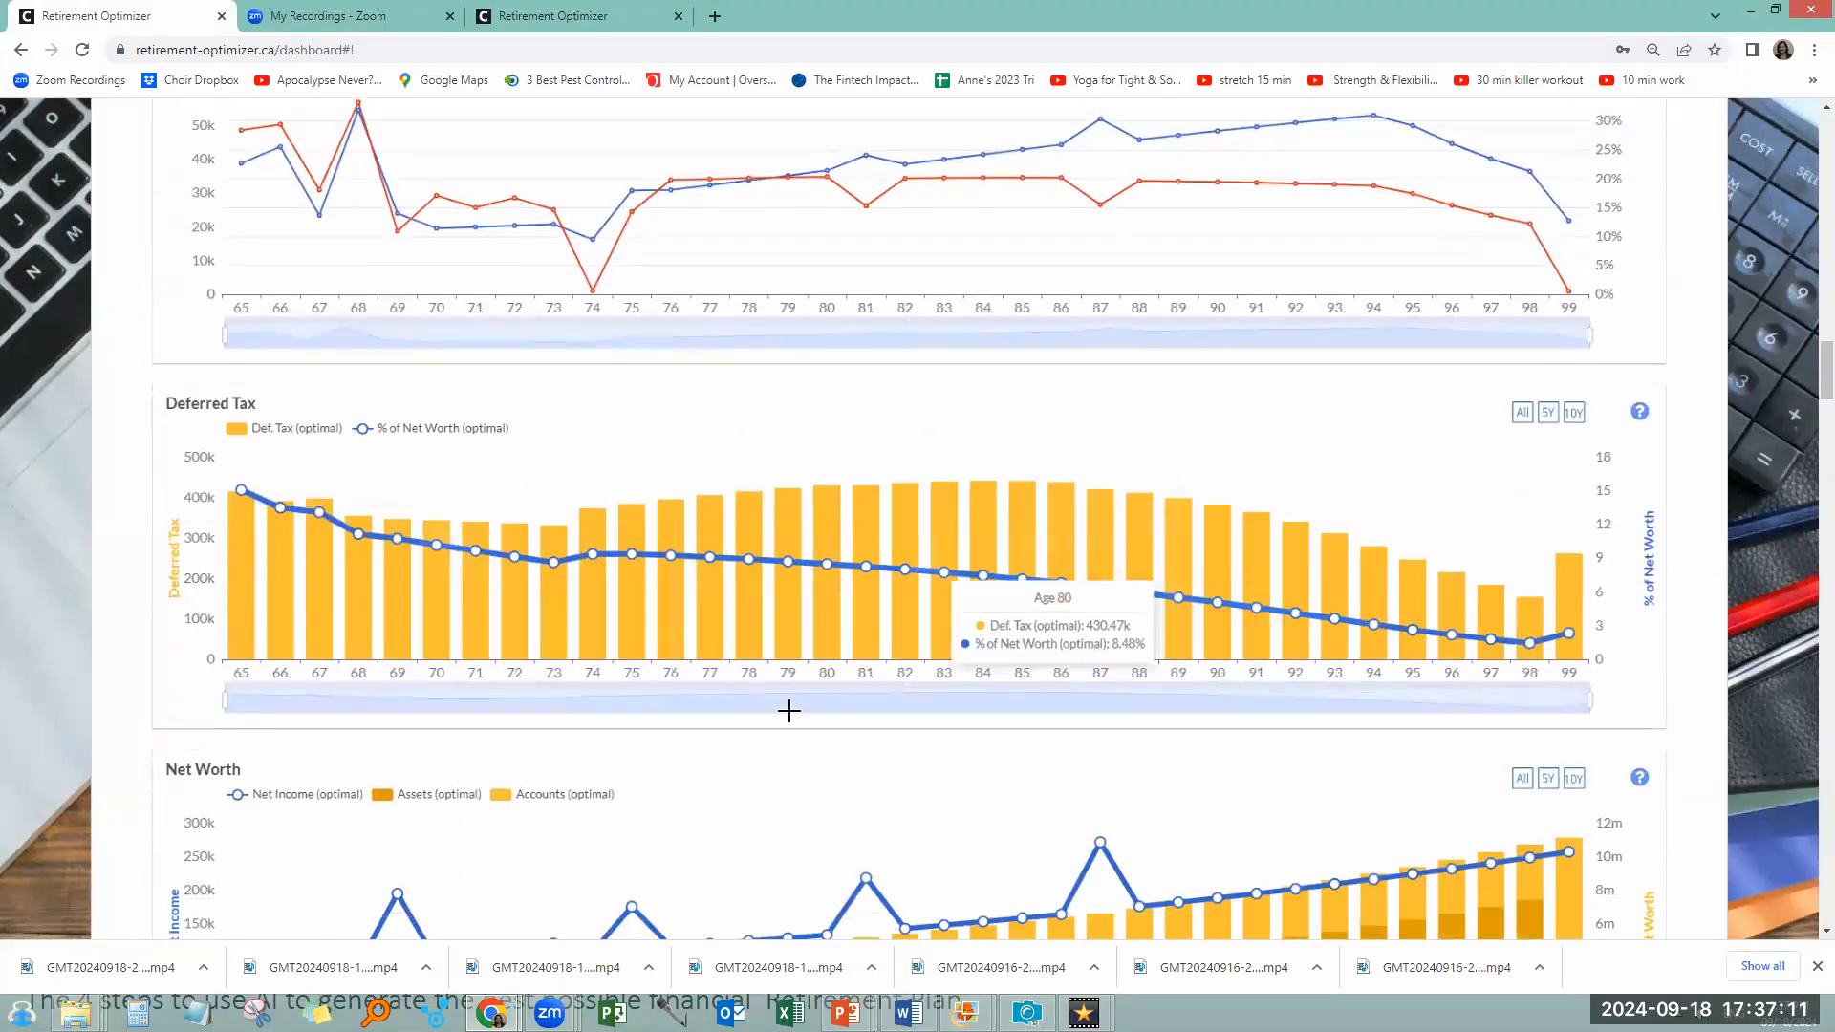
{"action": "scroll", "coordinate": [786, 717], "scroll_direction": "down", "scroll_amount": 2}
{"action": "scroll", "coordinate": [786, 717], "scroll_direction": "down", "scroll_amount": 4}
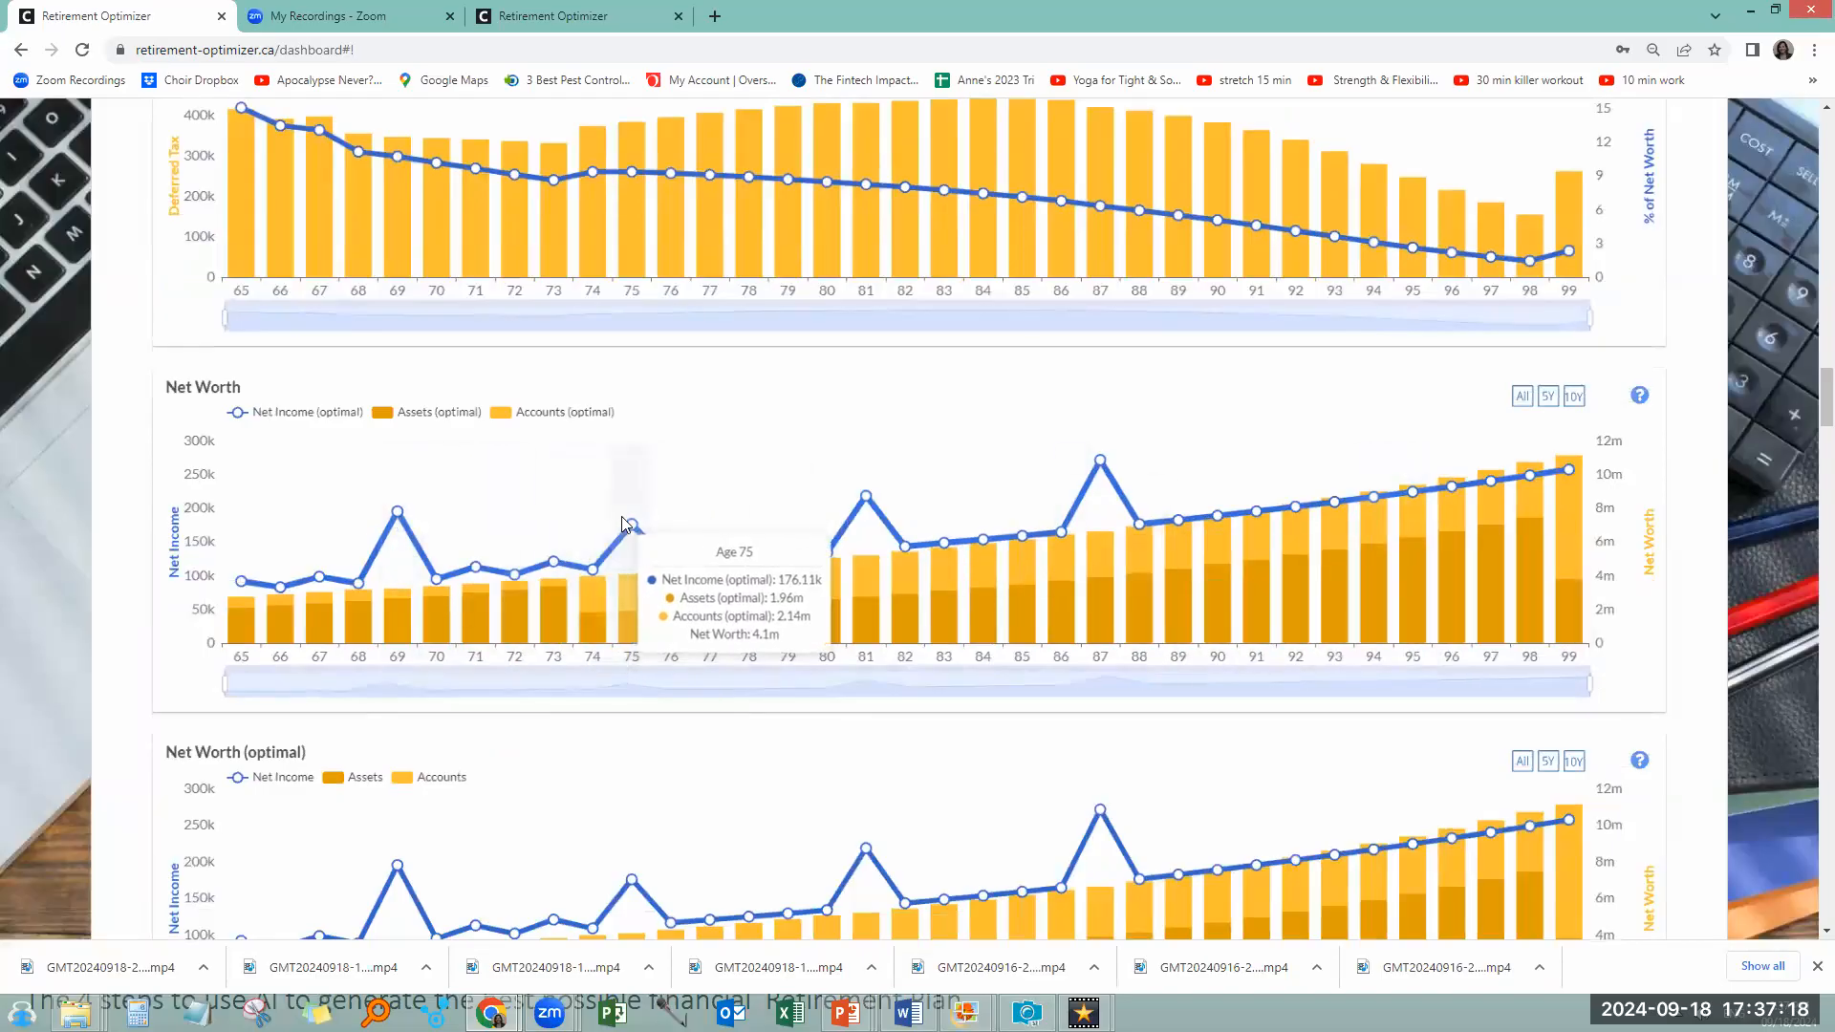
{"action": "scroll", "coordinate": [622, 524], "scroll_direction": "down", "scroll_amount": 1}
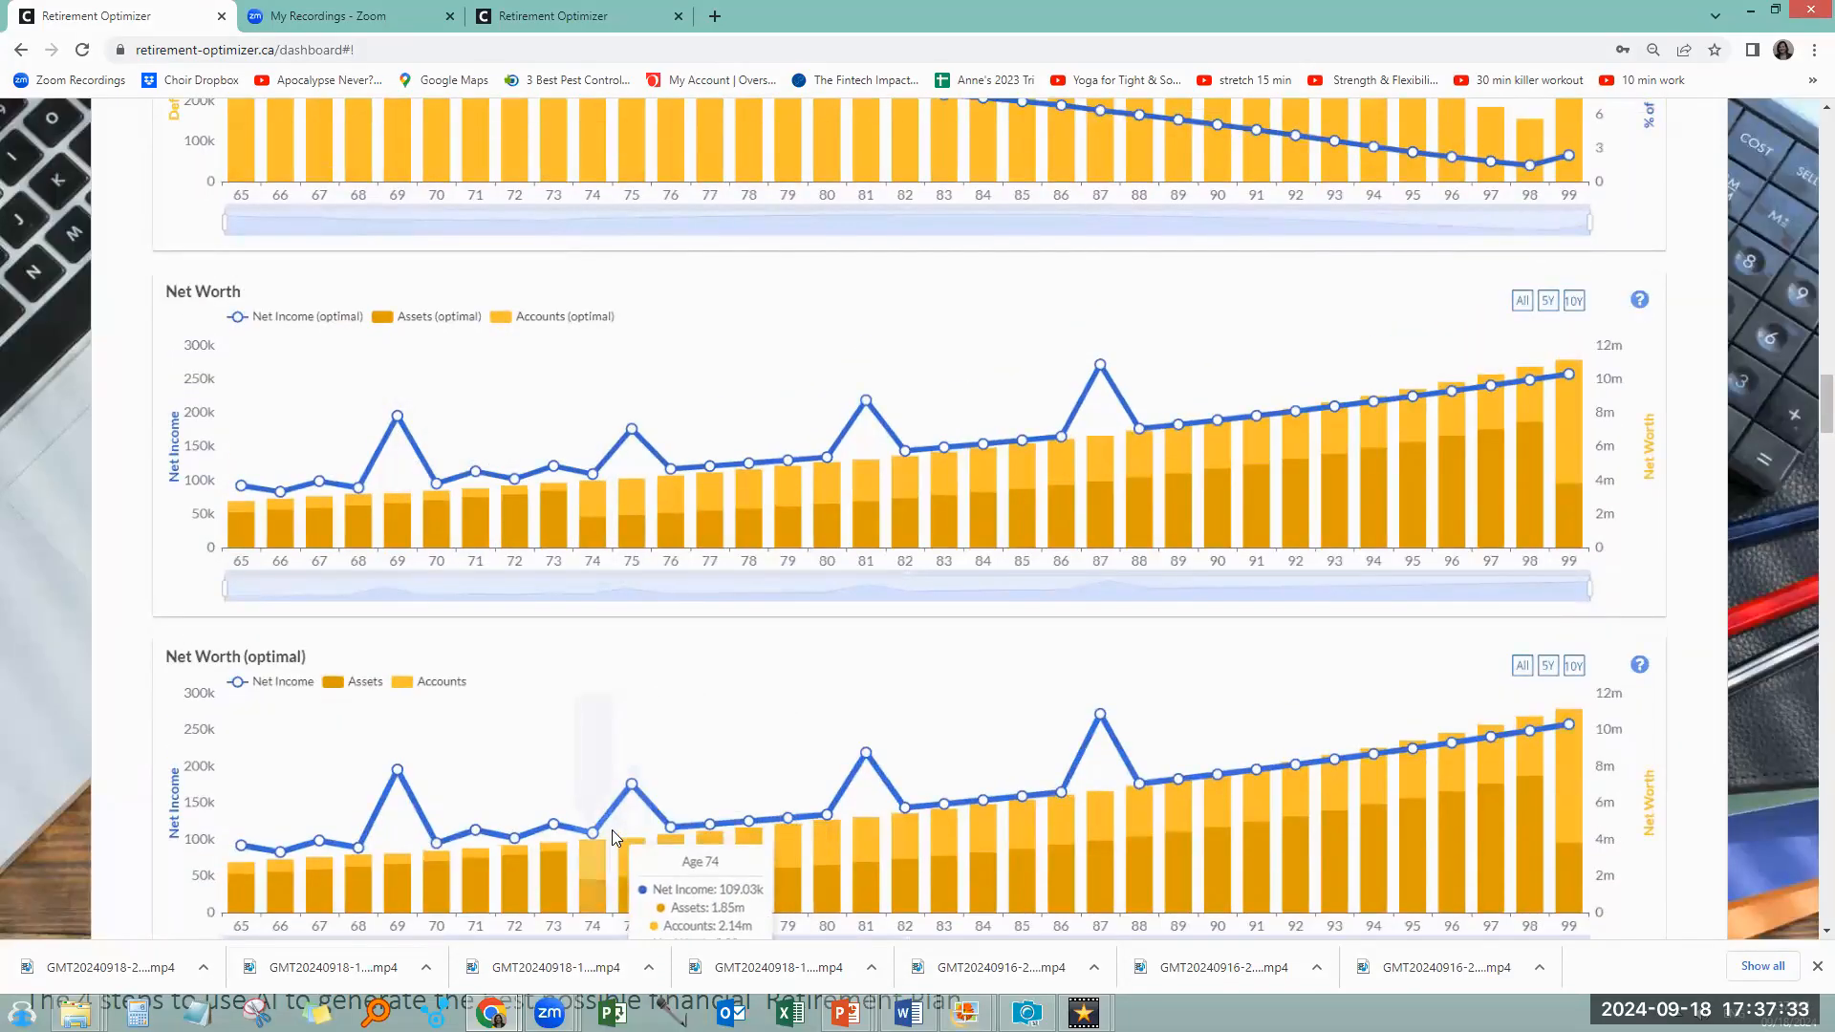
{"action": "scroll", "coordinate": [107, 820], "scroll_direction": "down", "scroll_amount": 10}
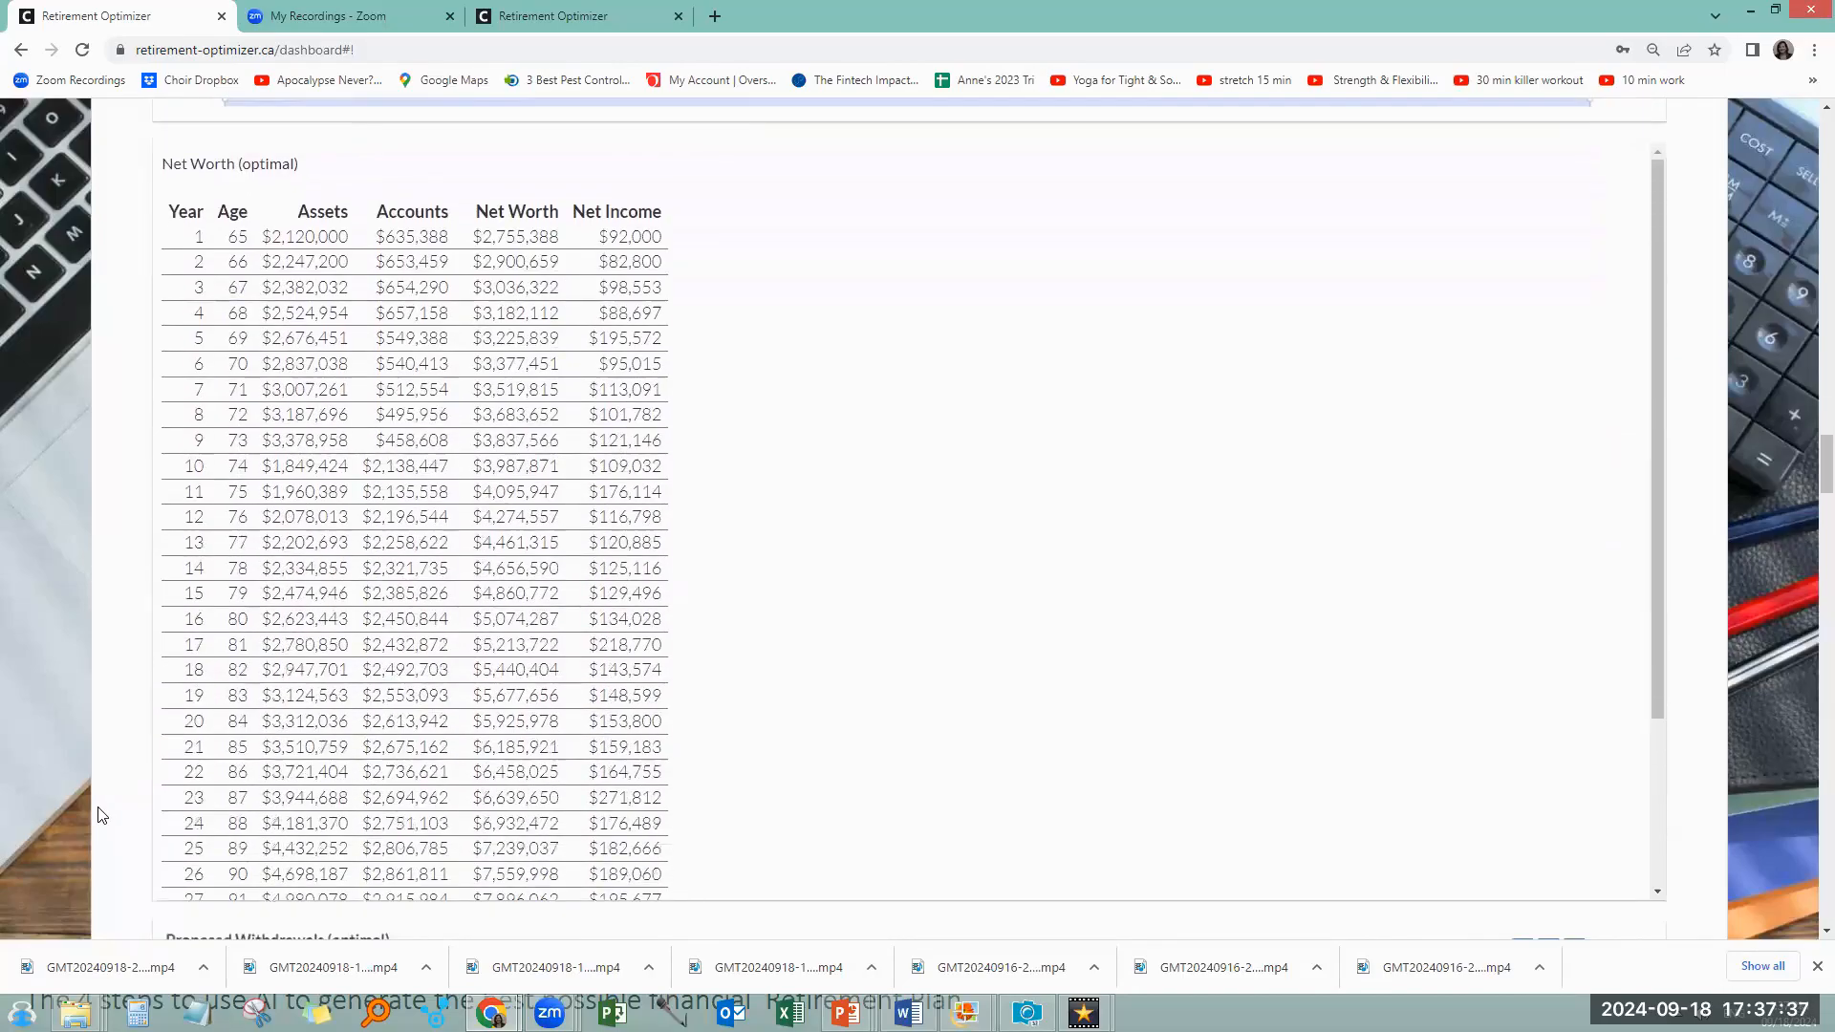
Examine the optimal plan's proposed withdrawals by account and age in the graphs and the yearly table
{"action": "scroll", "coordinate": [103, 815], "scroll_direction": "down", "scroll_amount": 9}
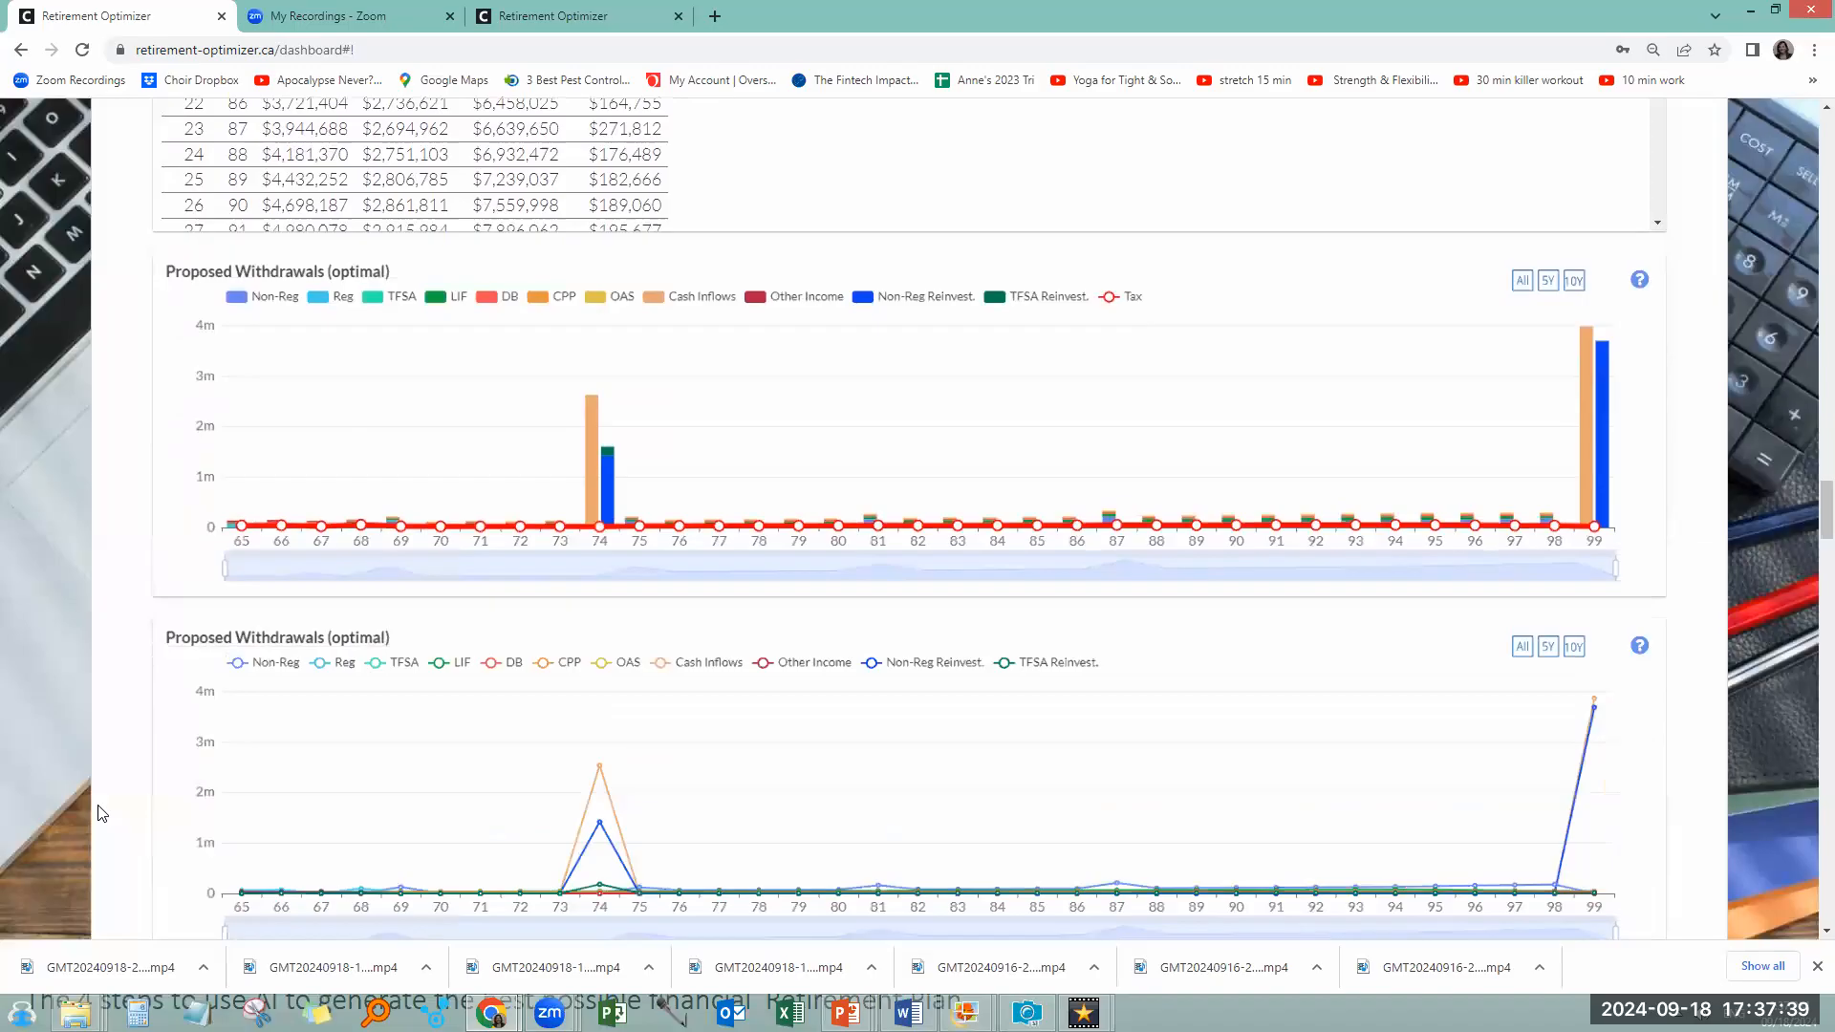
{"action": "scroll", "coordinate": [102, 812], "scroll_direction": "up", "scroll_amount": 4}
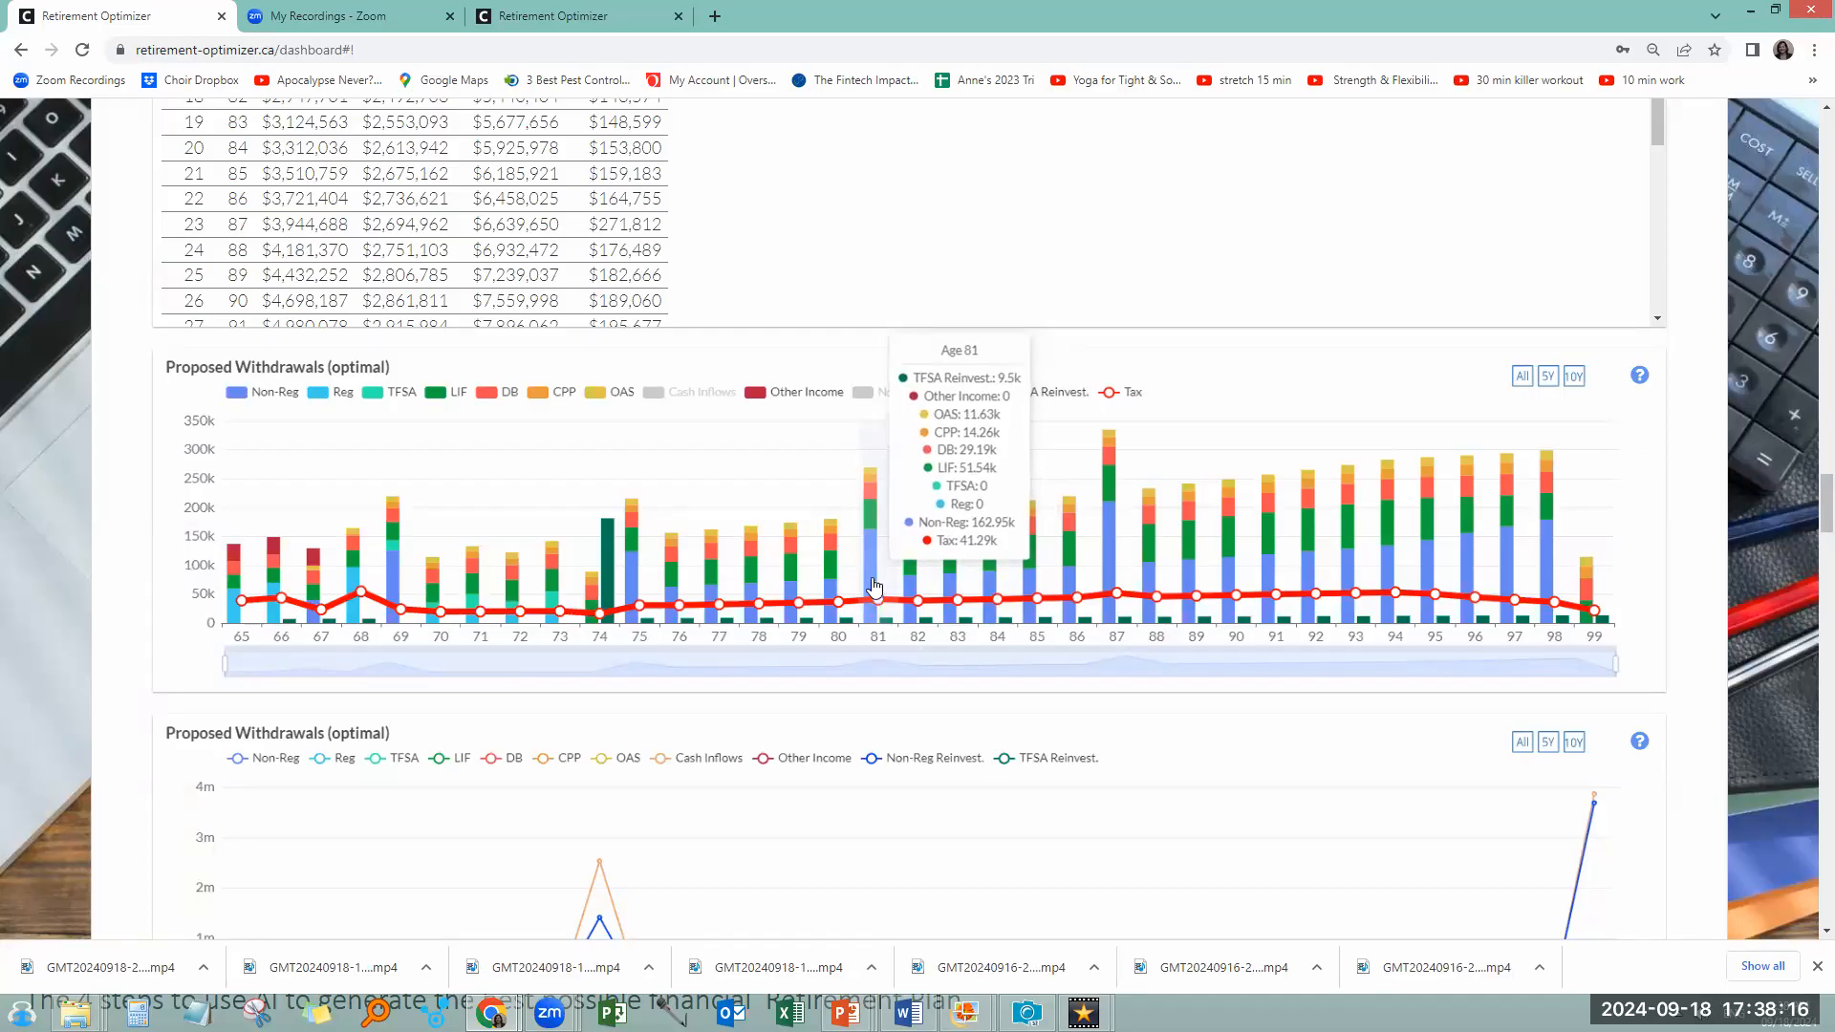
{"action": "scroll", "coordinate": [875, 587], "scroll_direction": "down", "scroll_amount": 10}
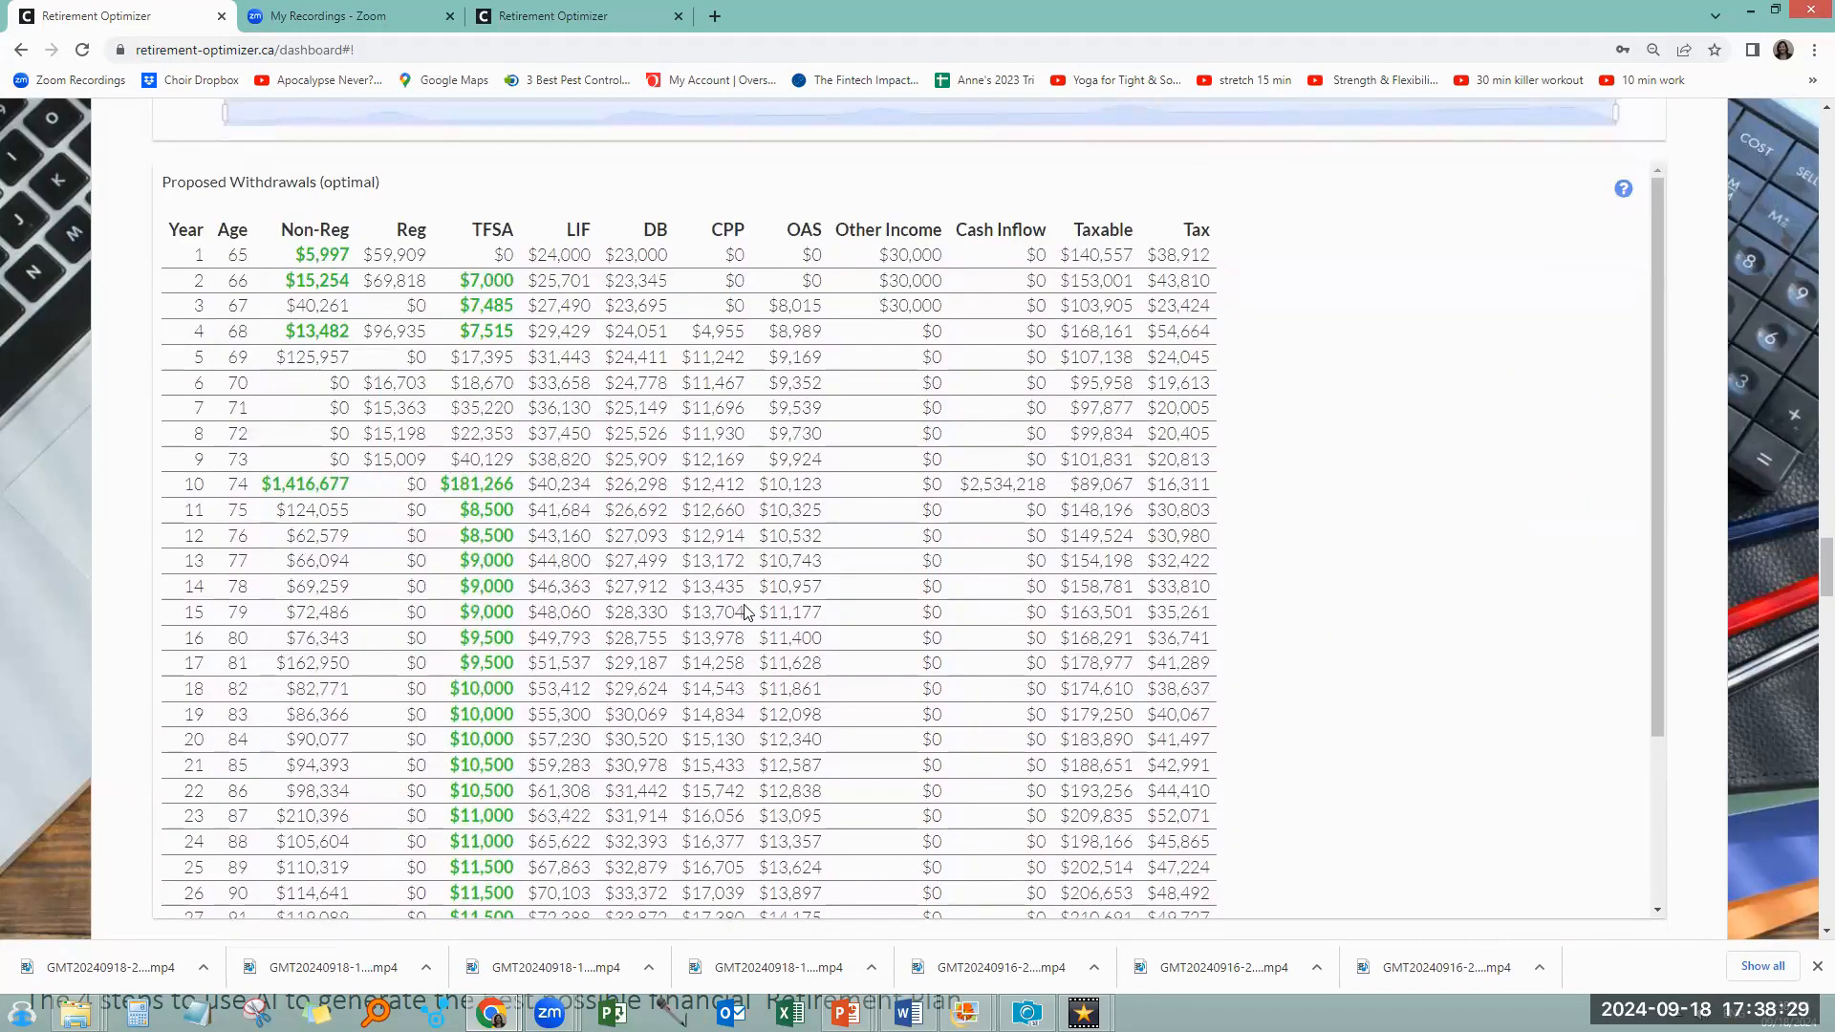
{"action": "scroll", "coordinate": [747, 612], "scroll_direction": "down", "scroll_amount": 3}
{"action": "scroll", "coordinate": [744, 611], "scroll_direction": "down", "scroll_amount": 3}
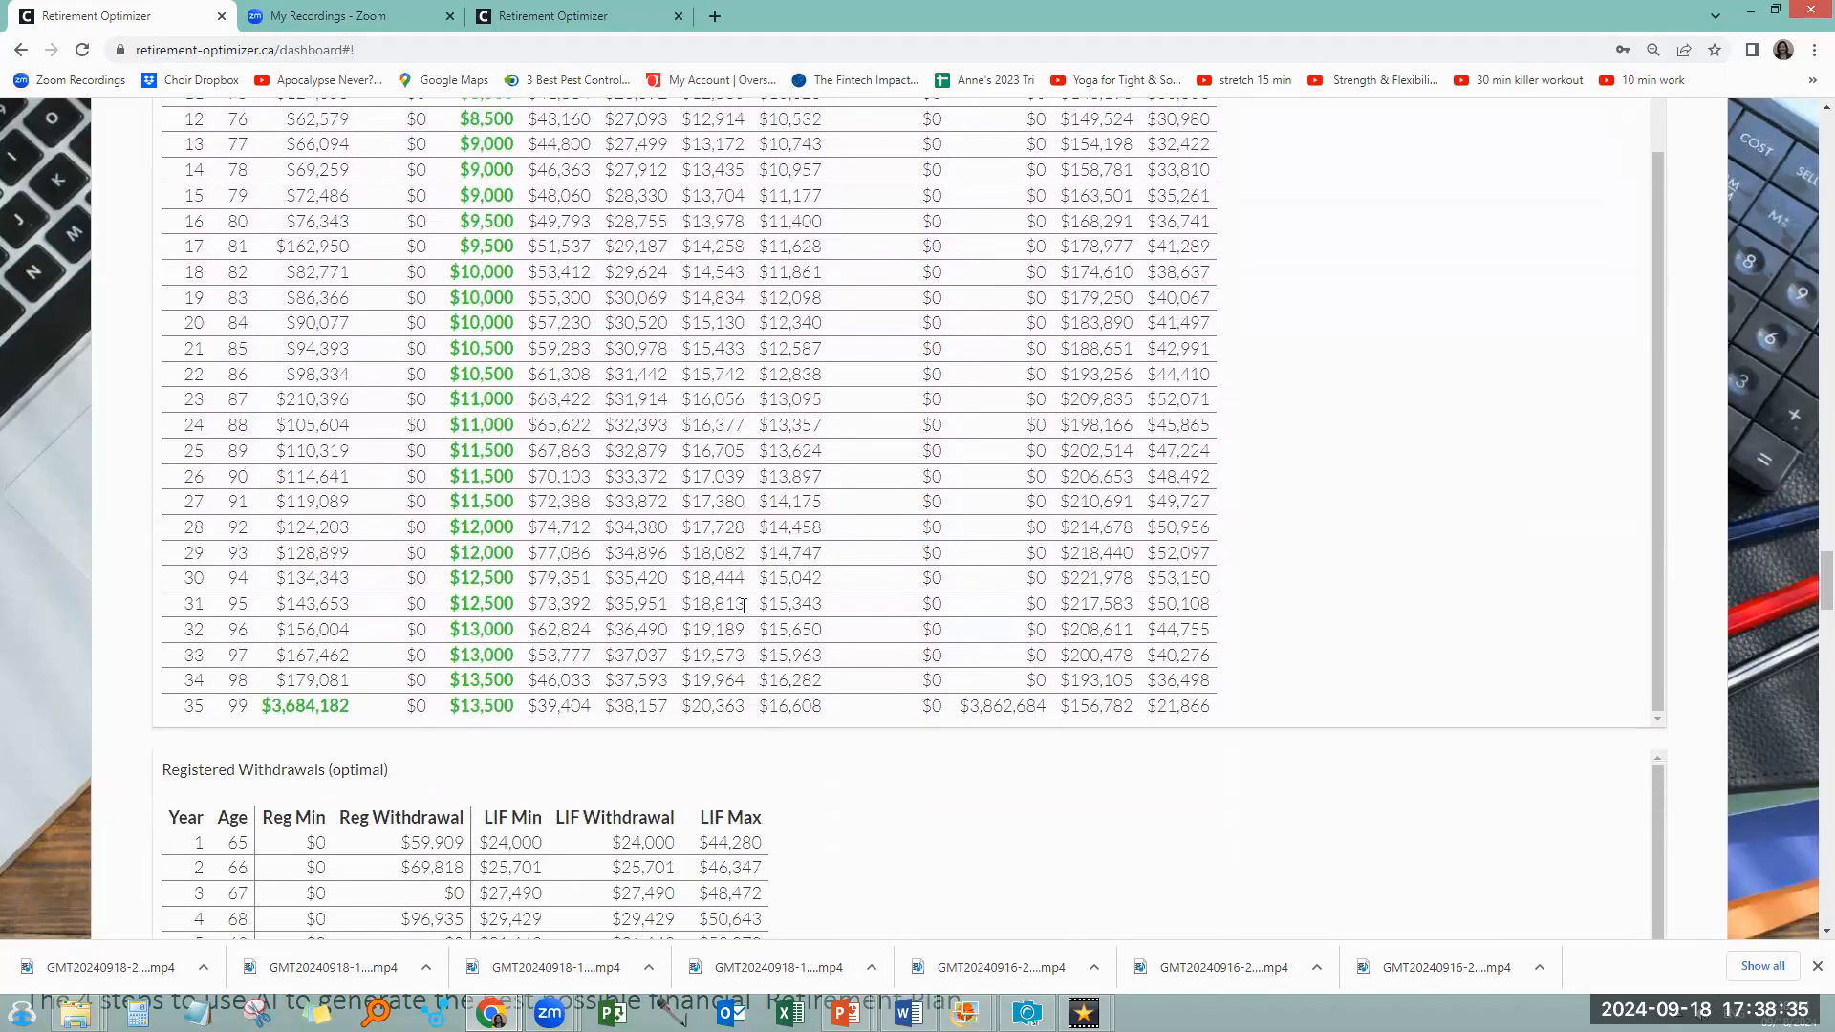
{"action": "scroll", "coordinate": [743, 605], "scroll_direction": "up", "scroll_amount": 3}
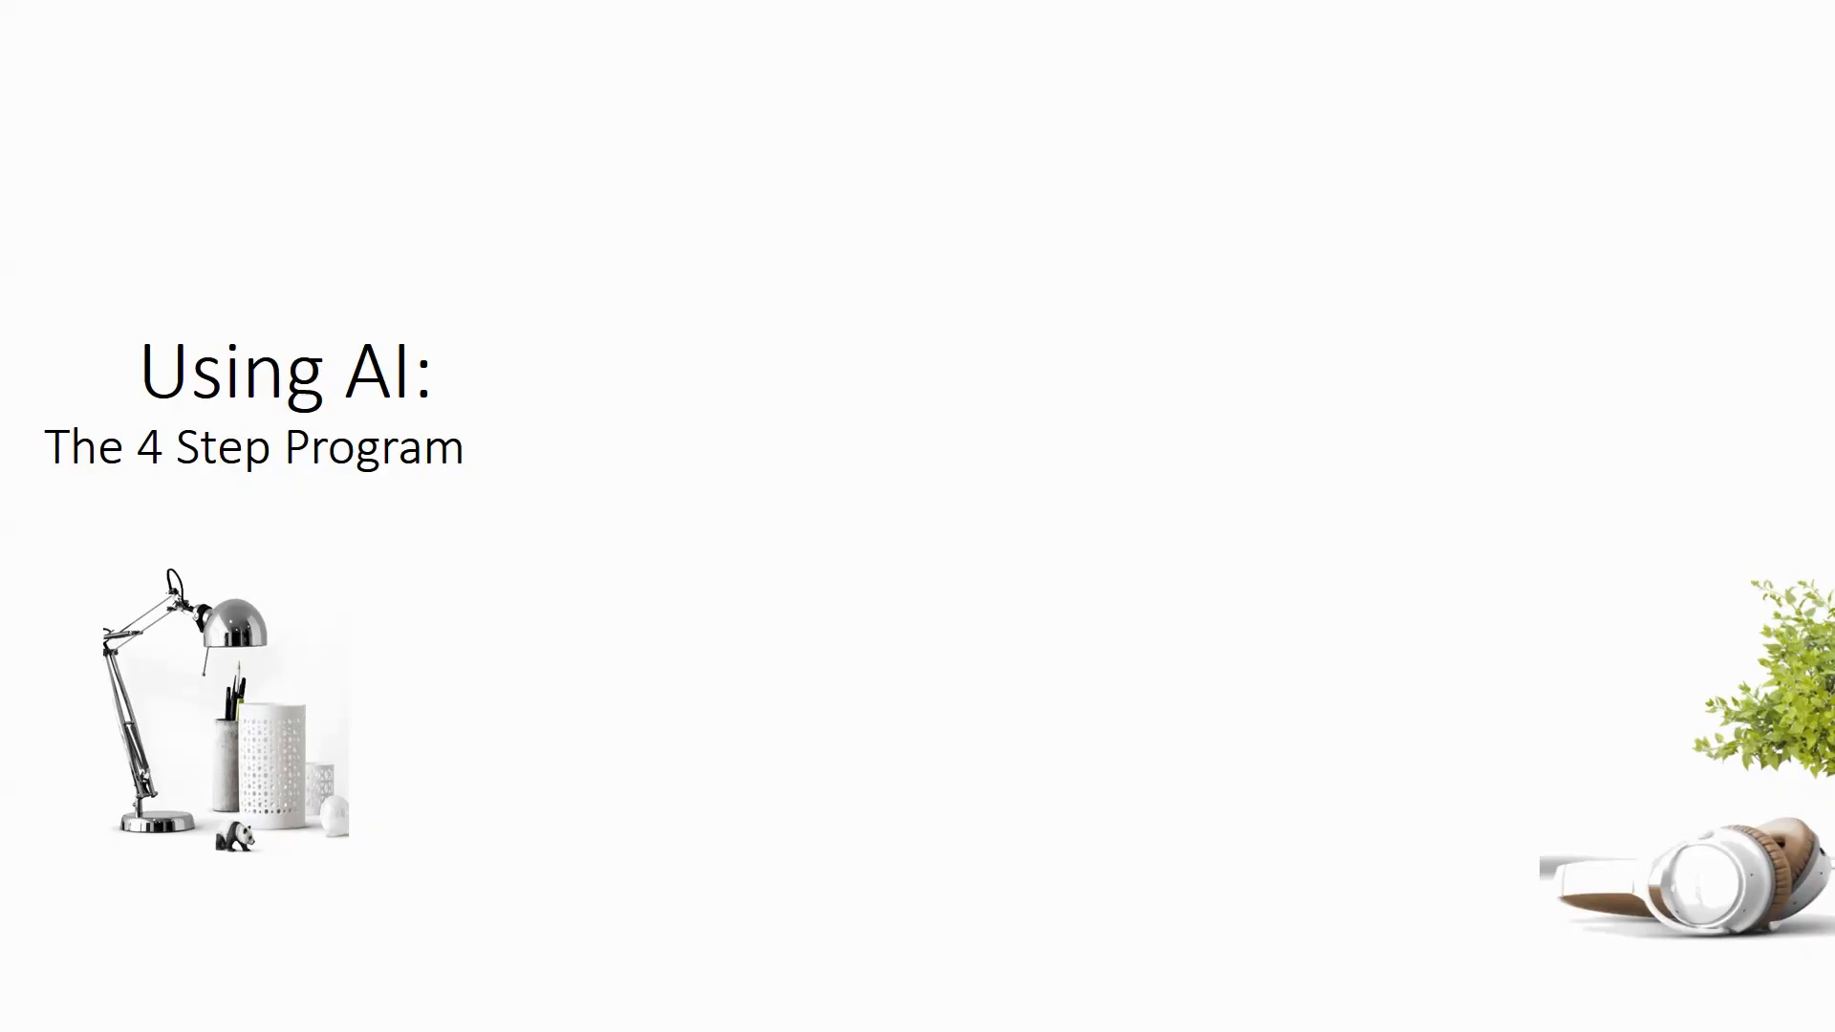
{"action": "key", "text": "Right"}
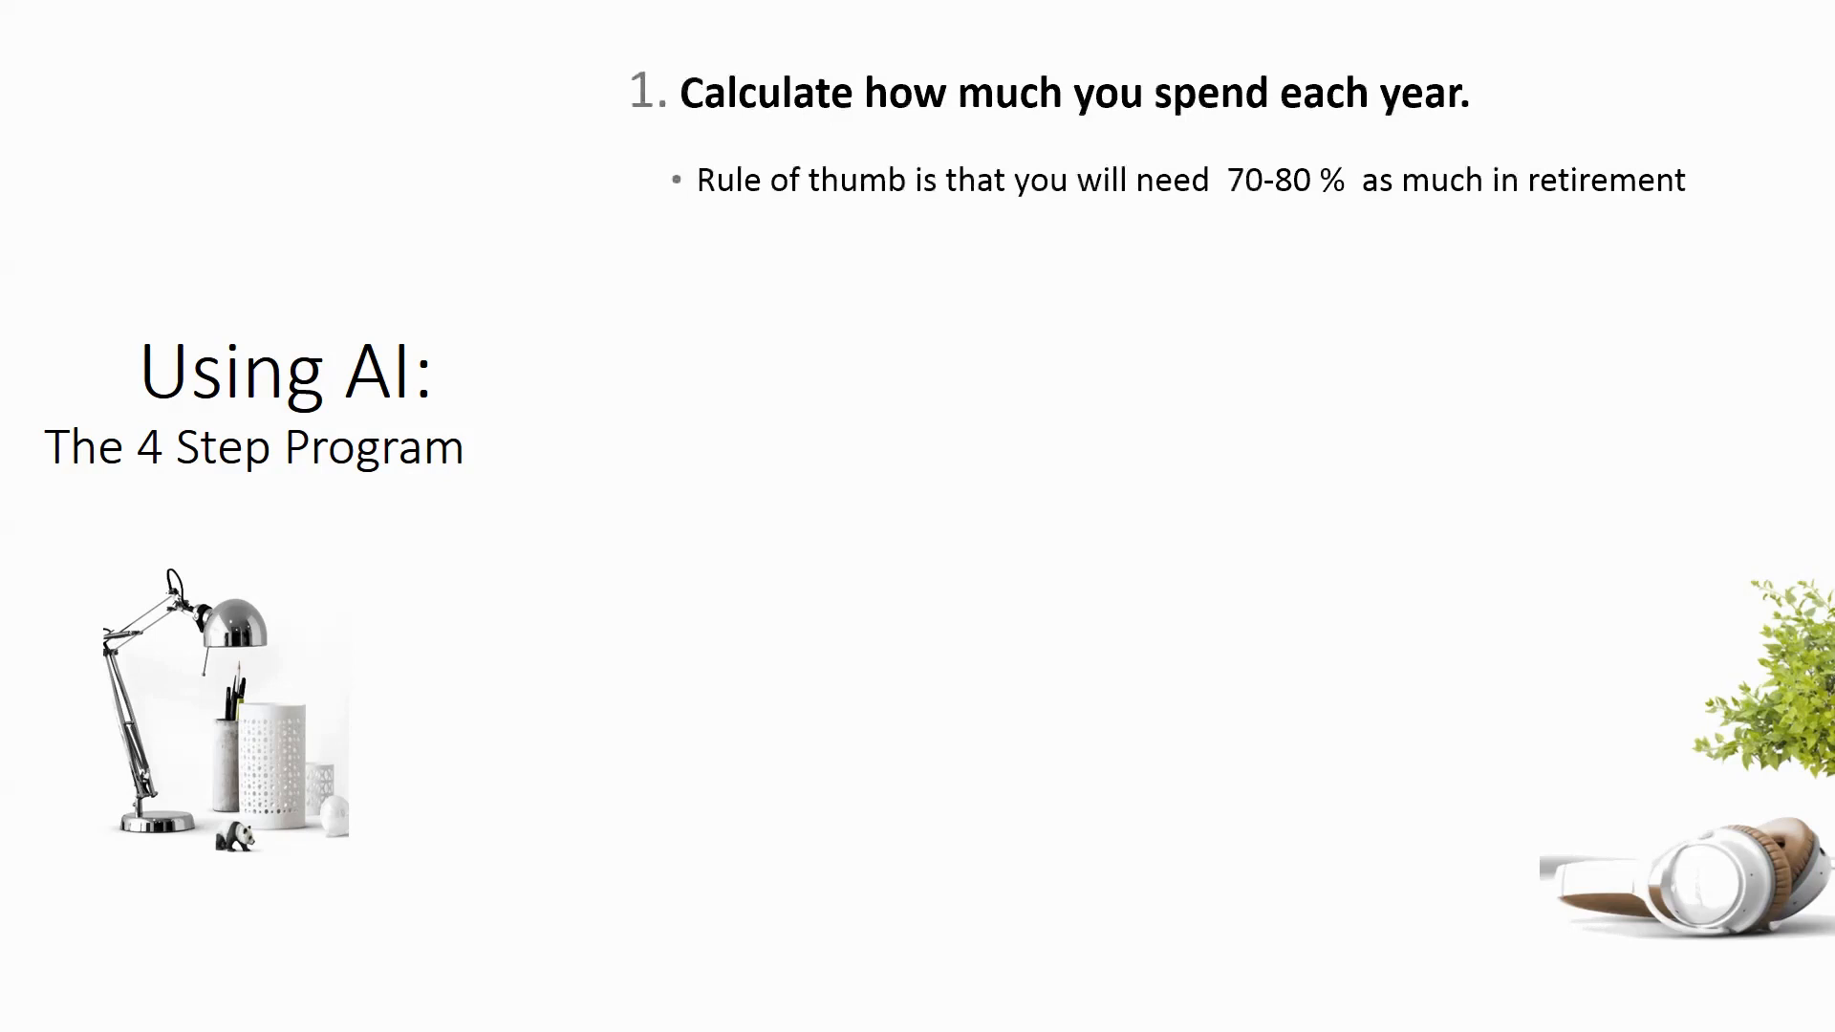
{"action": "key", "text": "Right"}
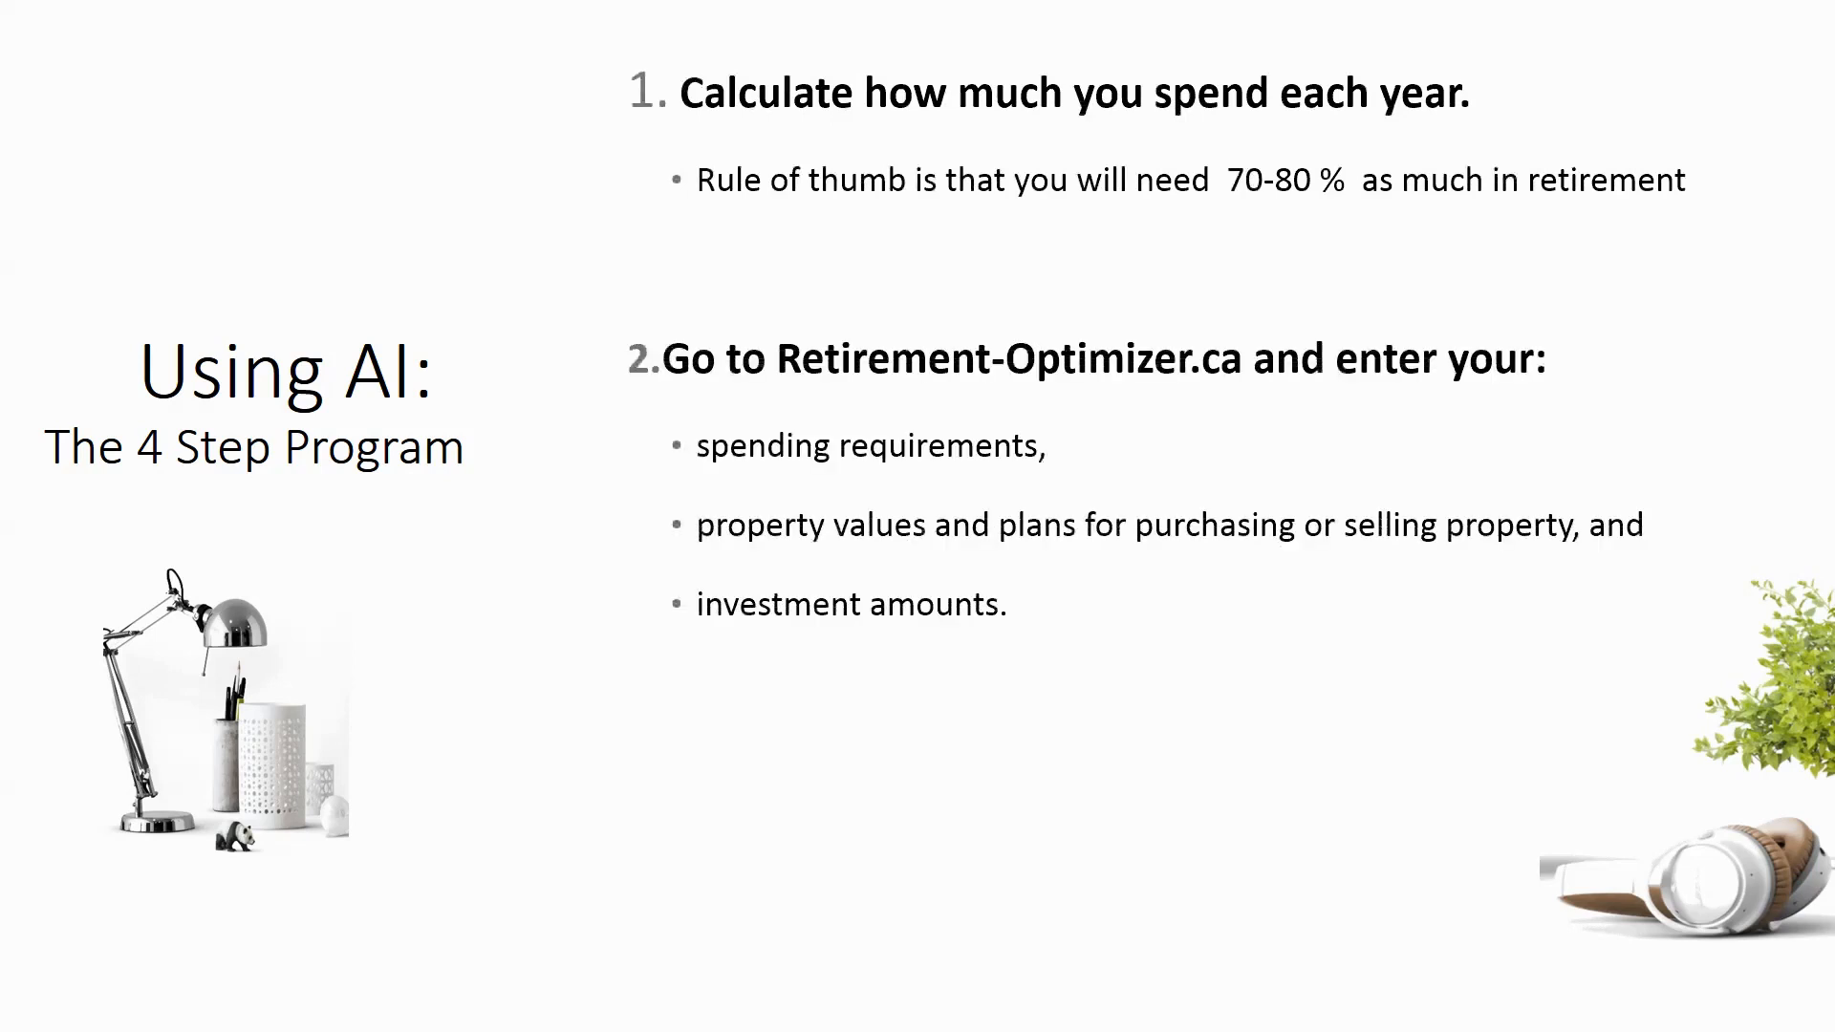